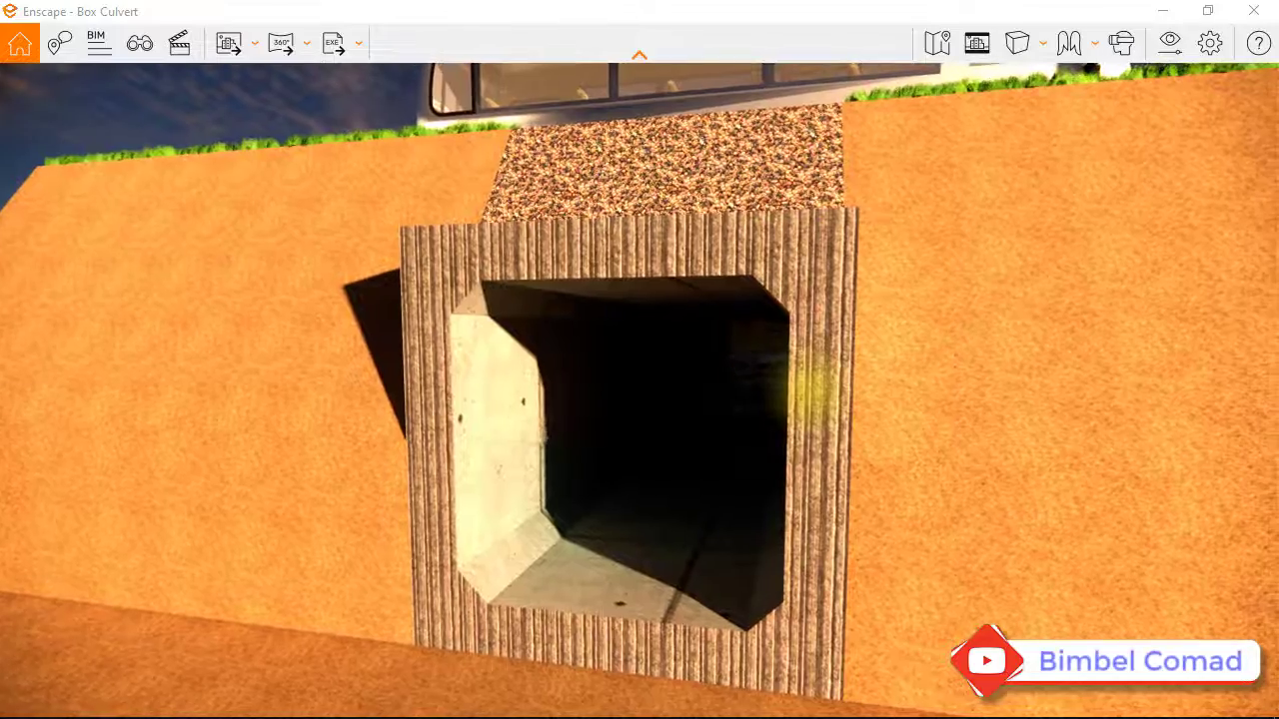
Step: Examine the rendered box culvert model from the front, inside the opening and from above the road
click(810, 390)
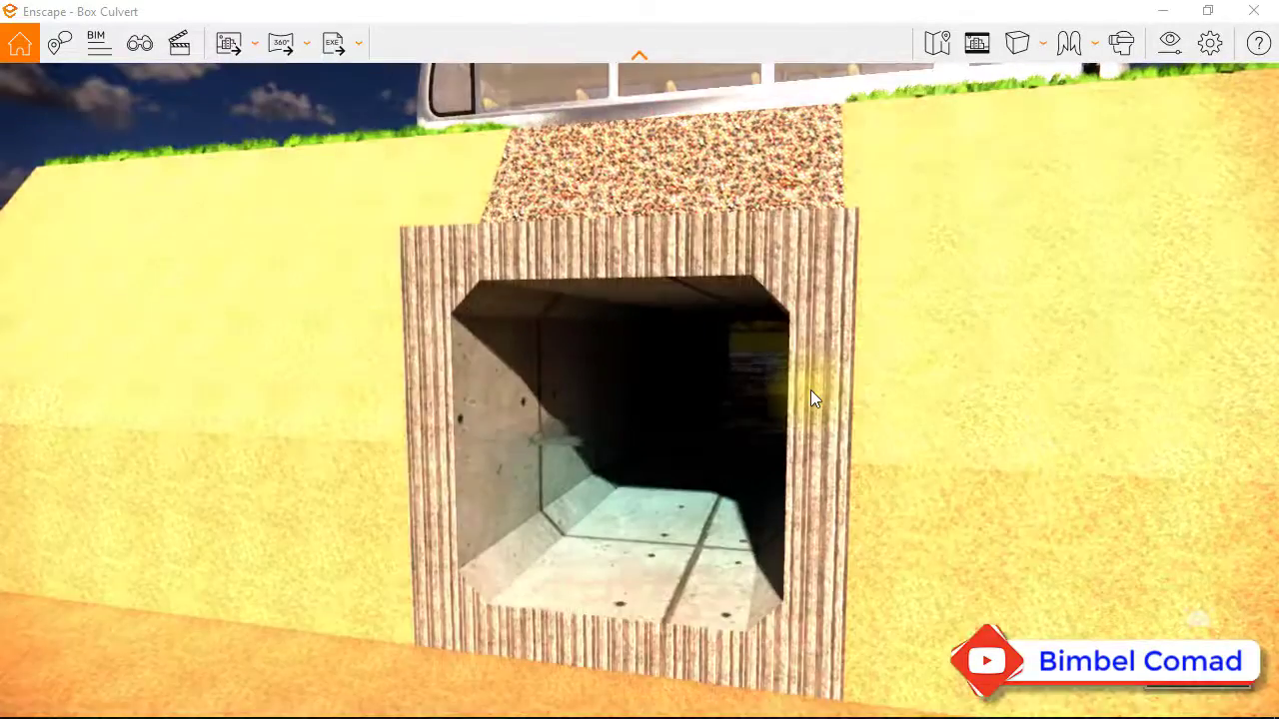
click(810, 390)
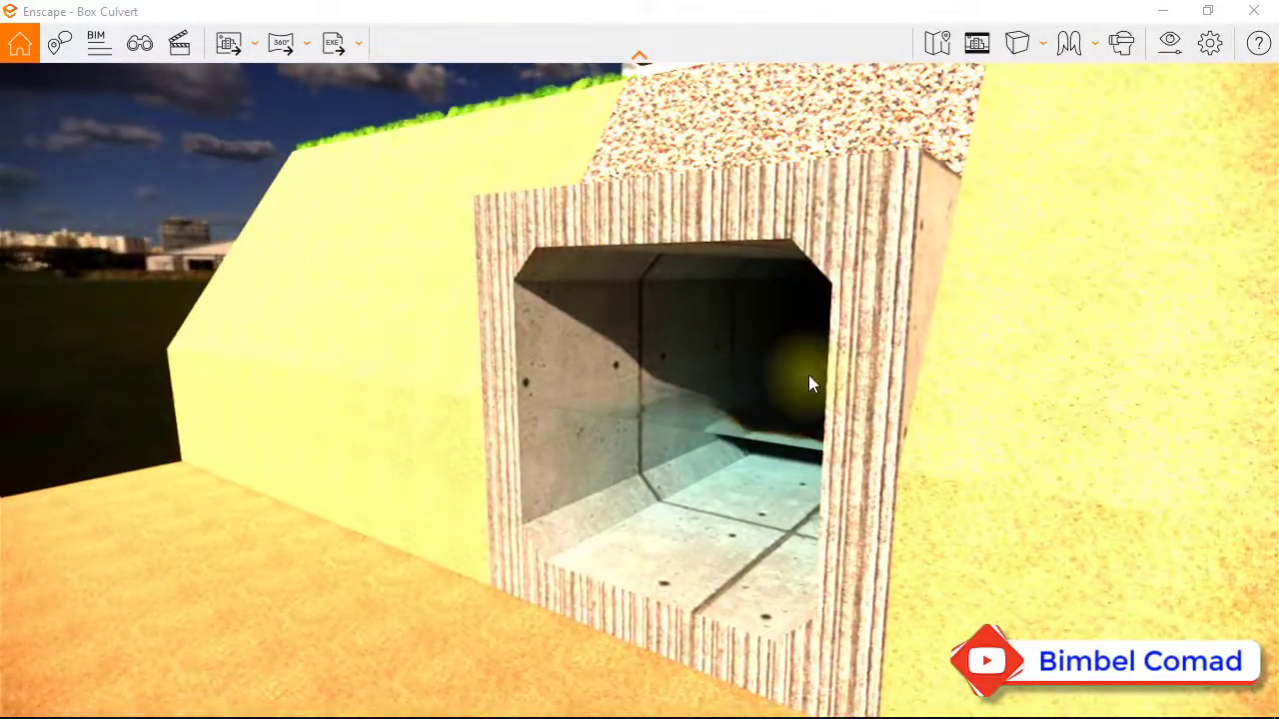
click(807, 374)
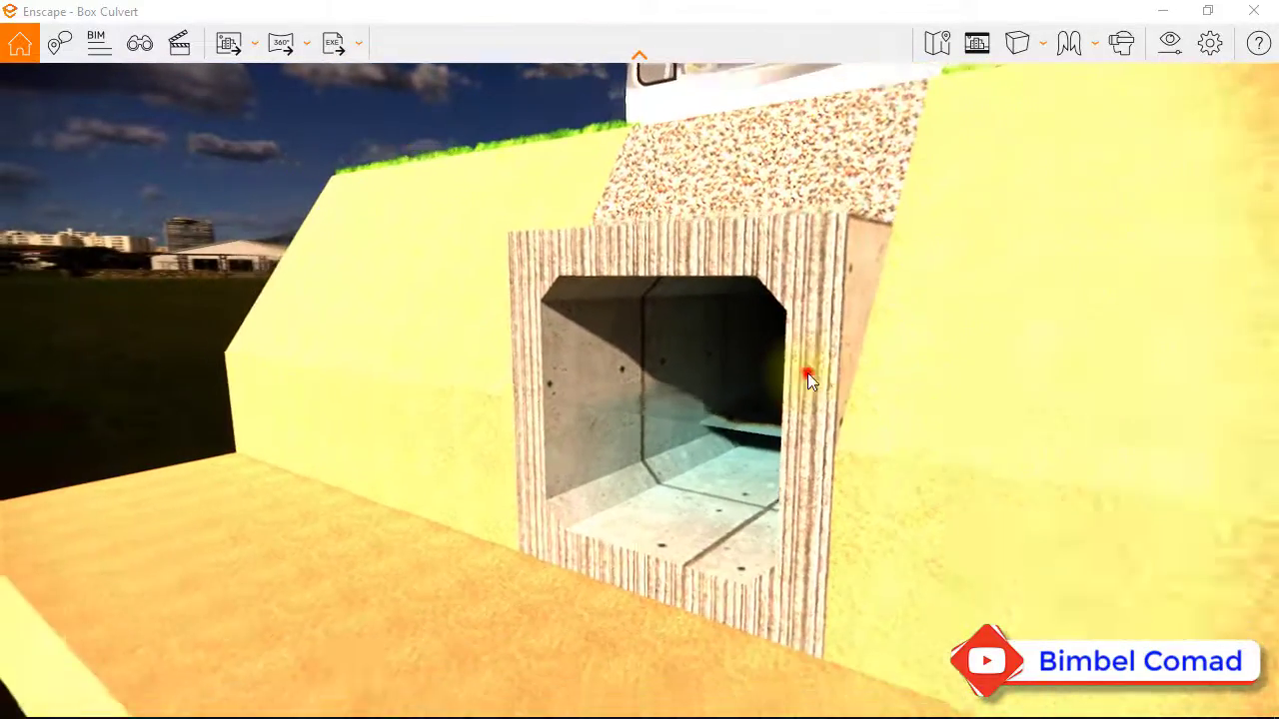
click(672, 336)
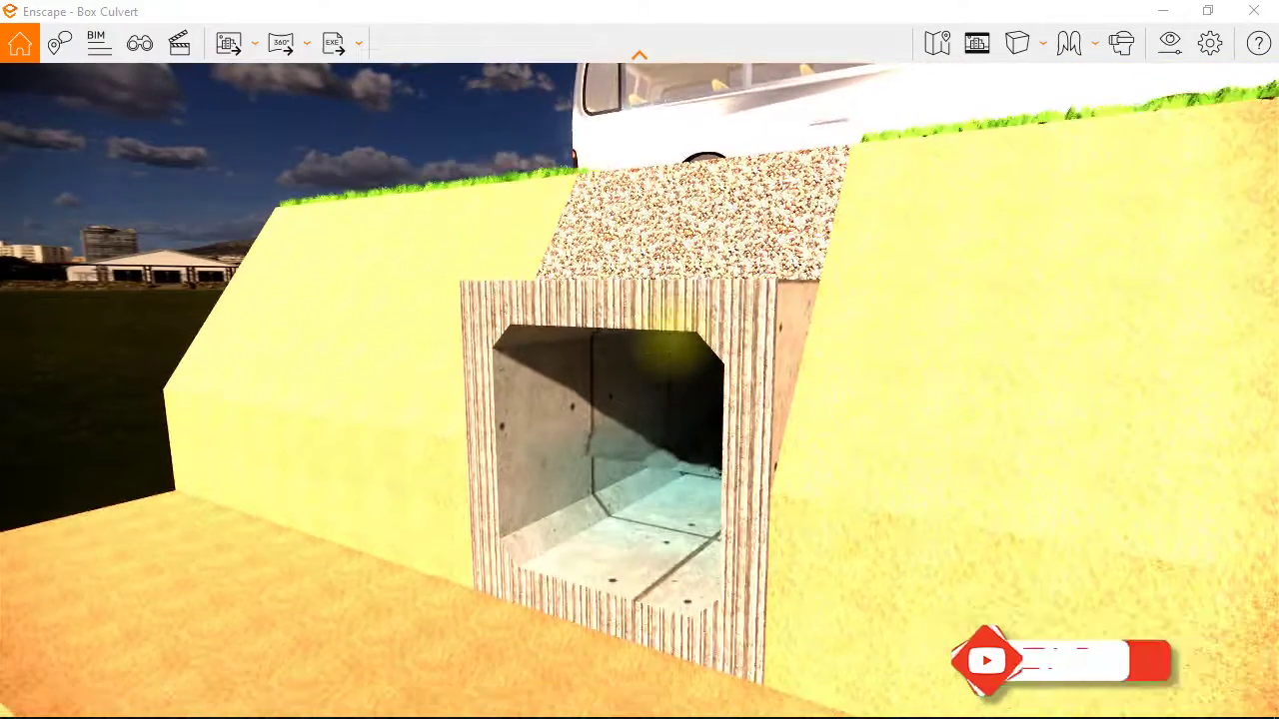
scroll(671, 350, up, 2)
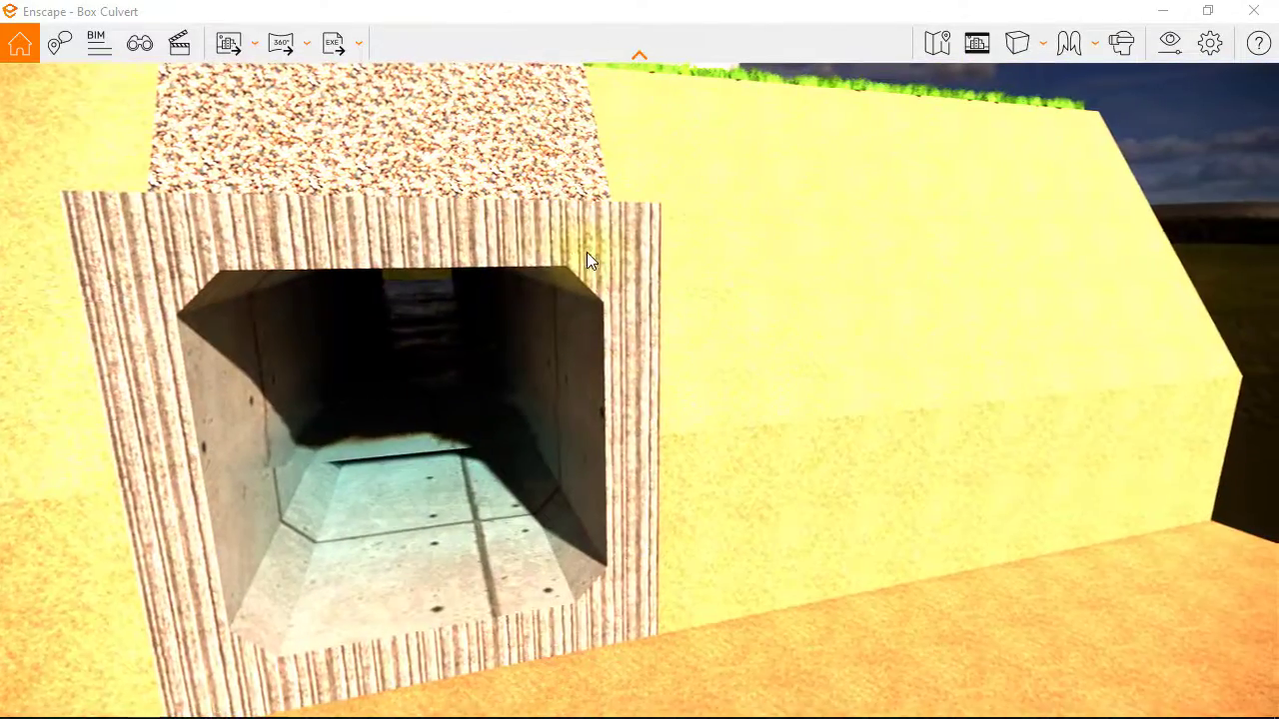
click(726, 263)
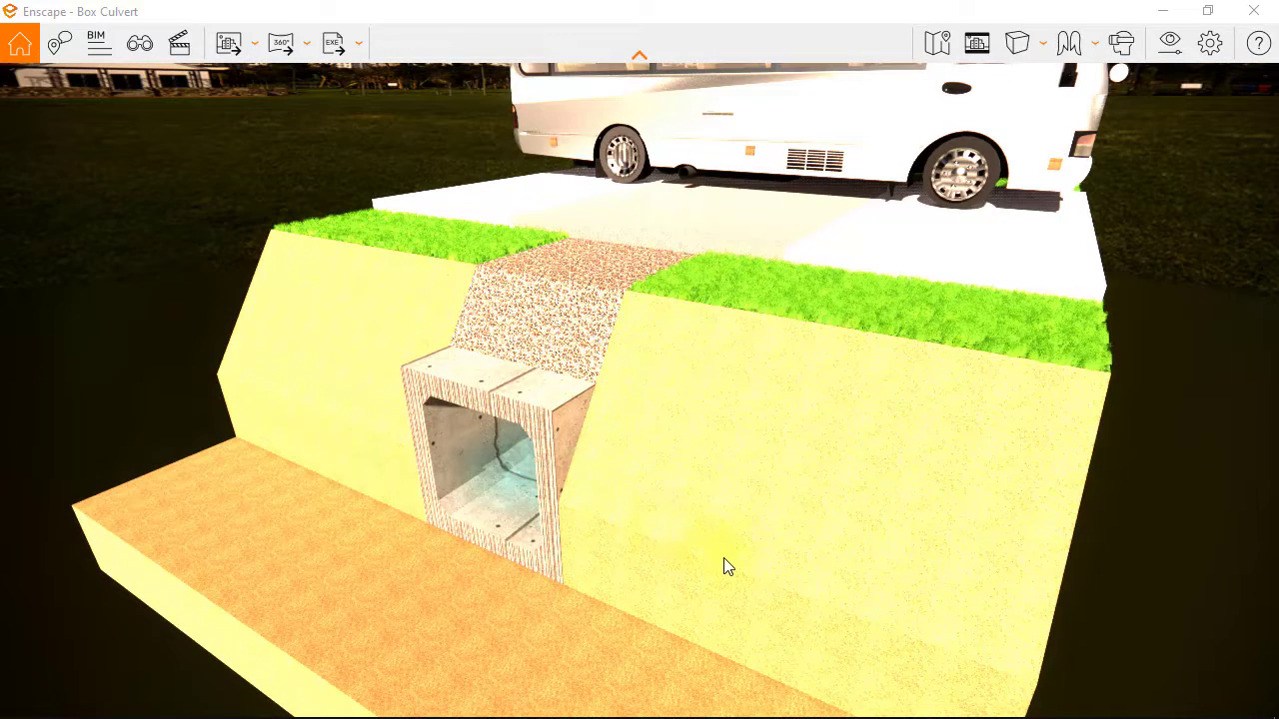
drag(727, 576, 729, 680)
Step: Switch to the box culvert design workbook in Excel and review its title, unit system and materials section
click(722, 696)
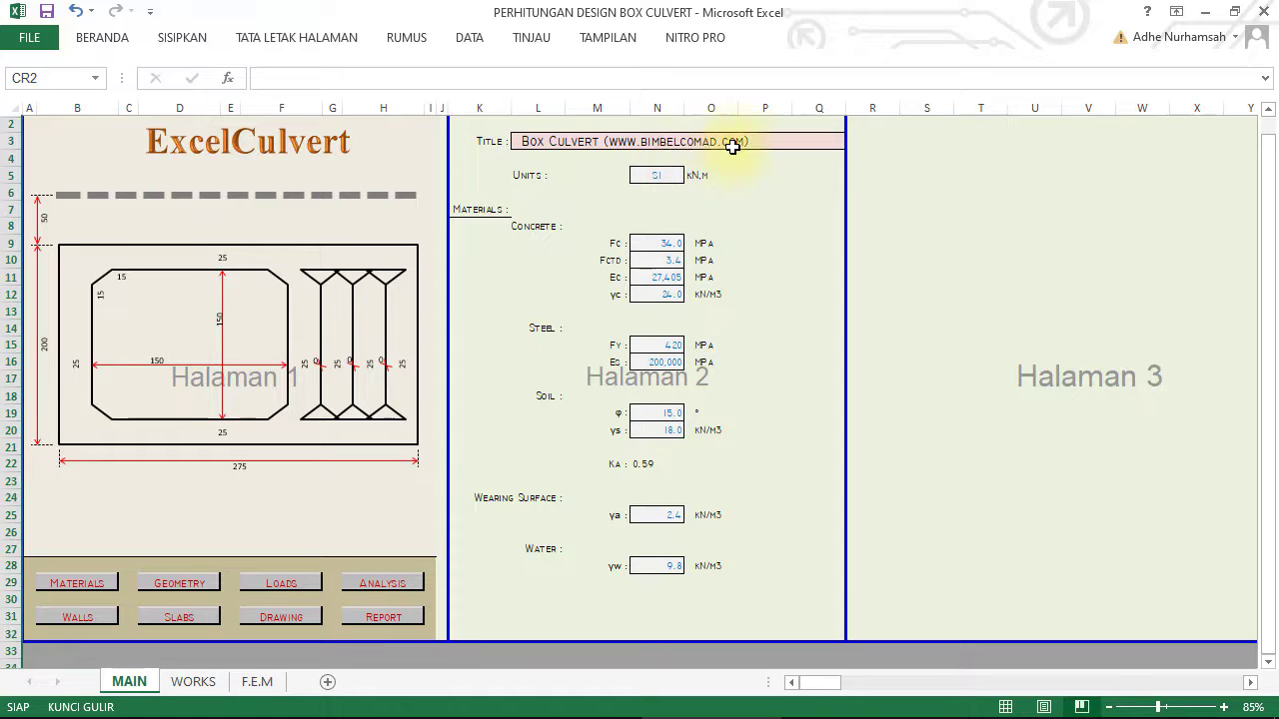
click(552, 138)
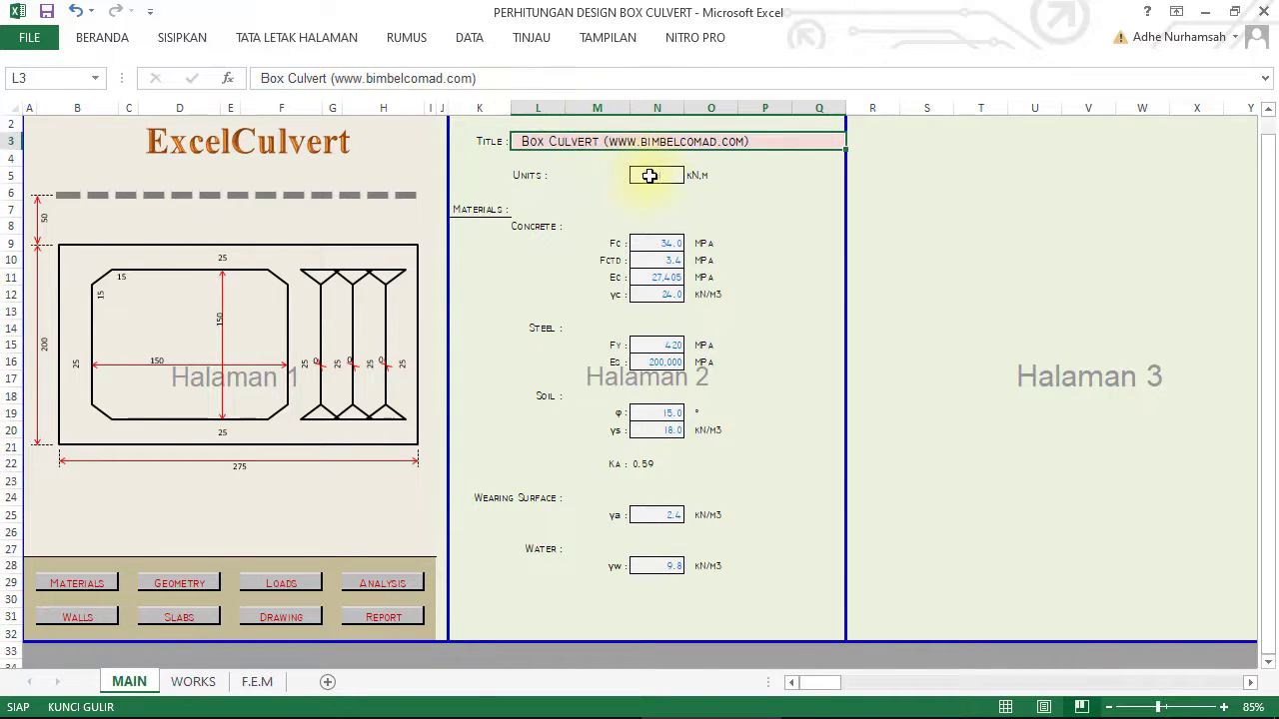
click(649, 176)
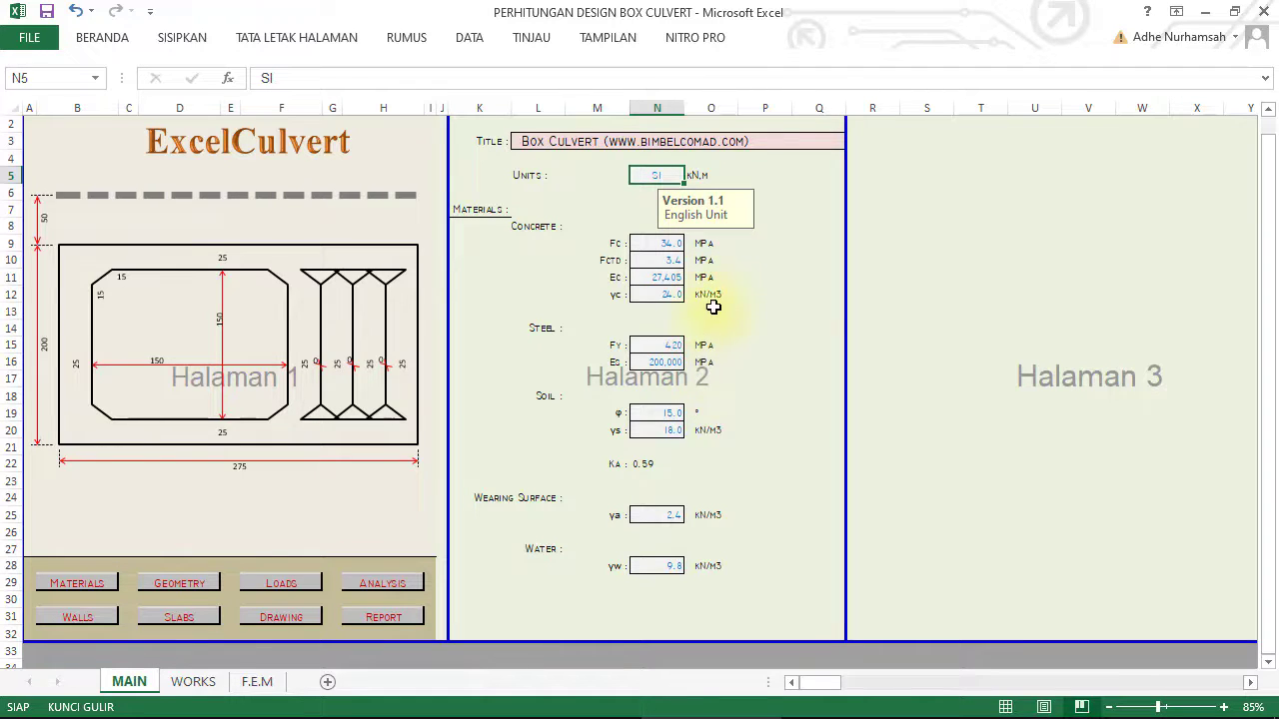
click(655, 175)
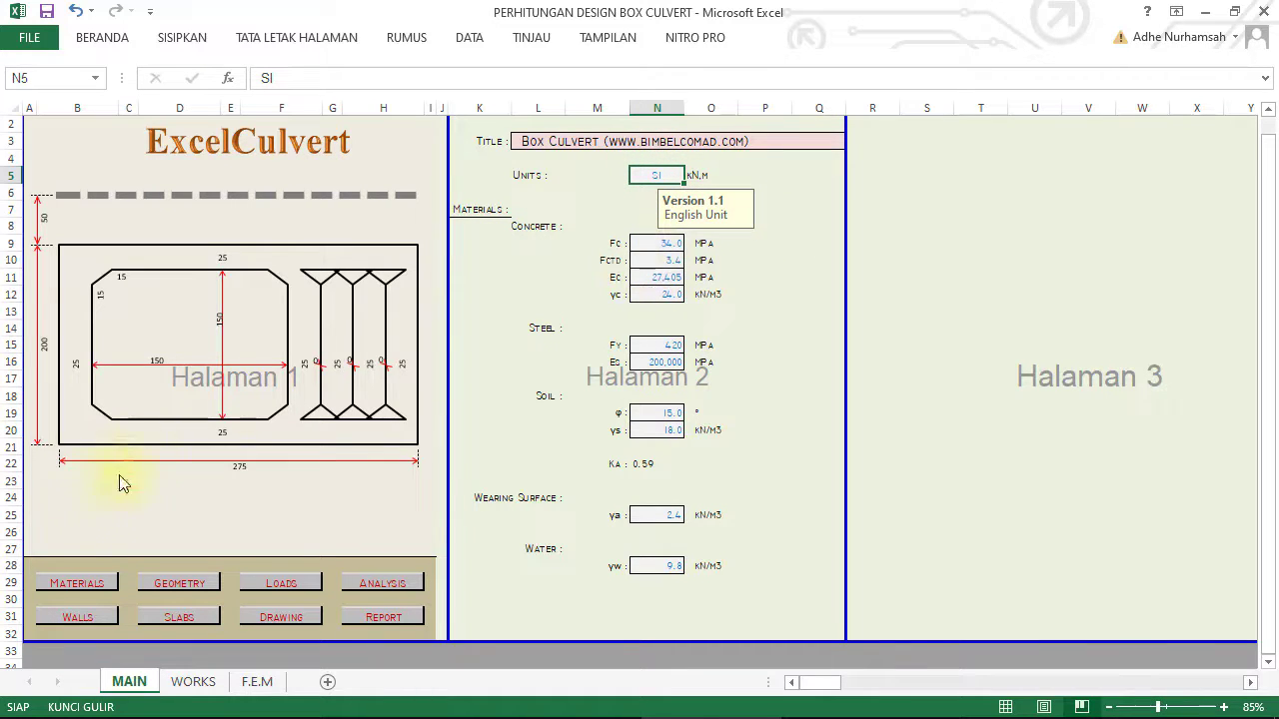
click(57, 587)
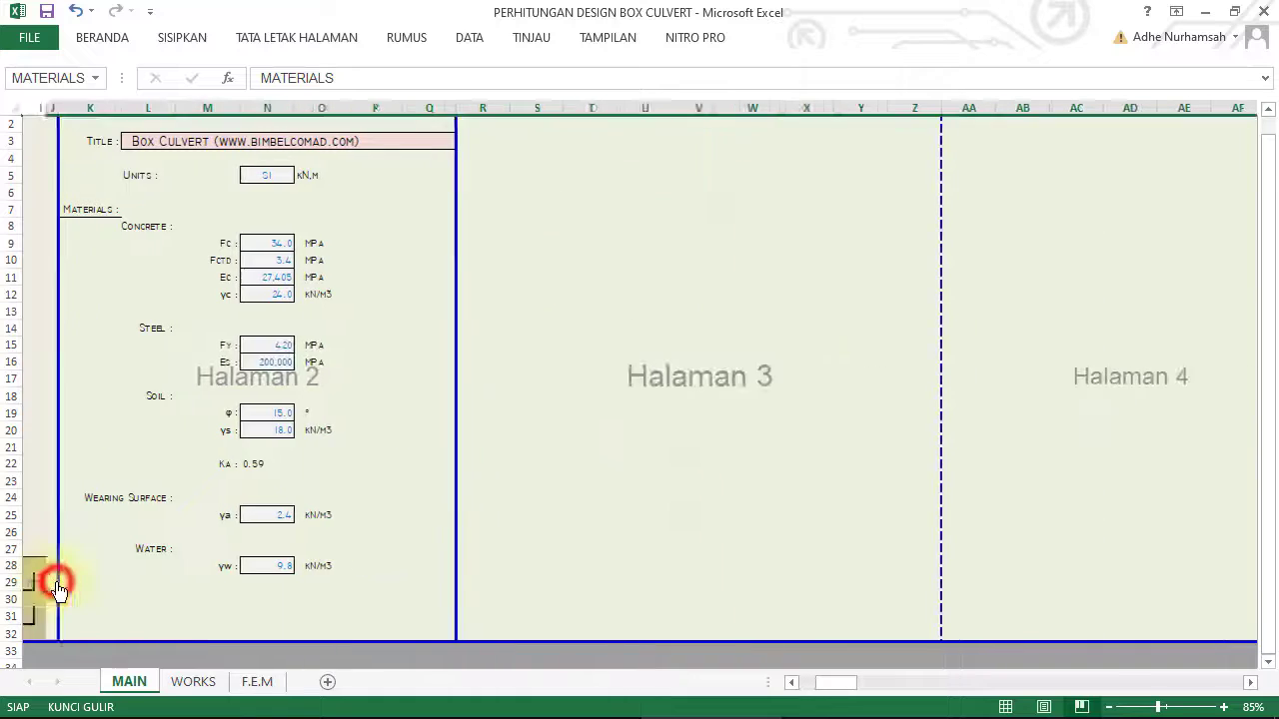
middle_click(554, 400)
click(337, 412)
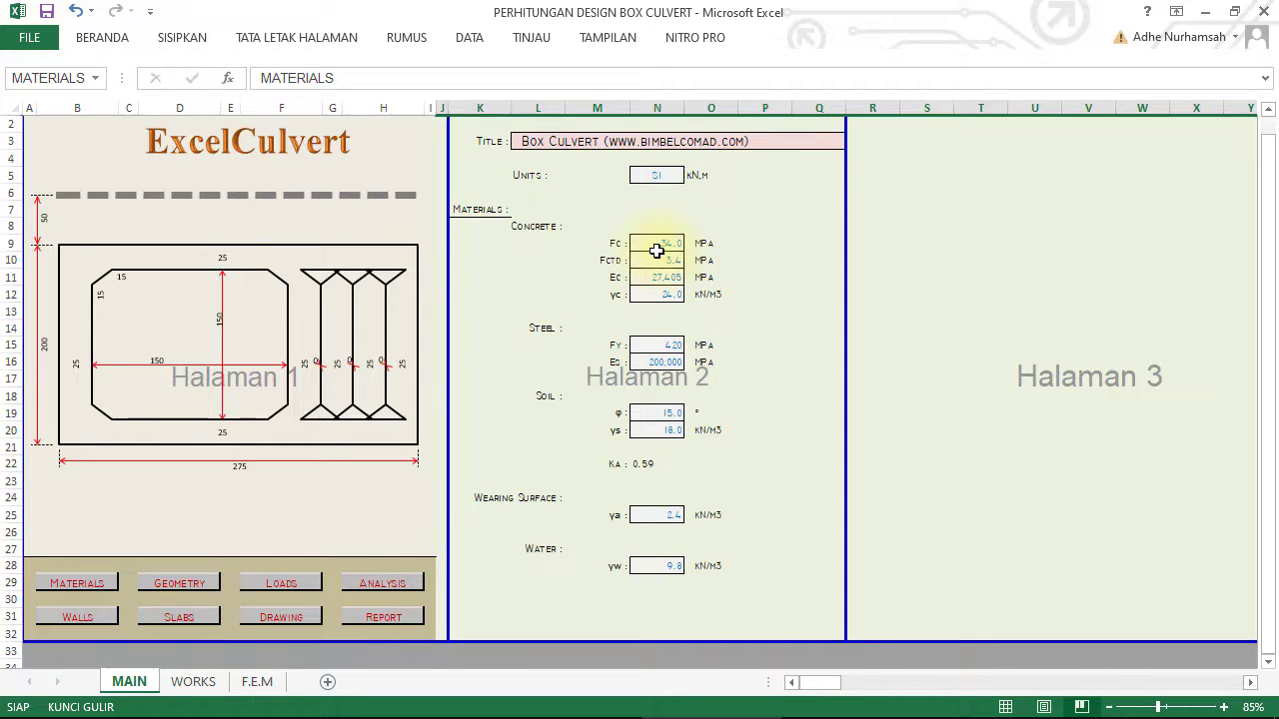
Step: Switch to Chrome, search Google for "k350 berapa mpa" and read the K-to-MPa concrete grade conversion table
click(449, 707)
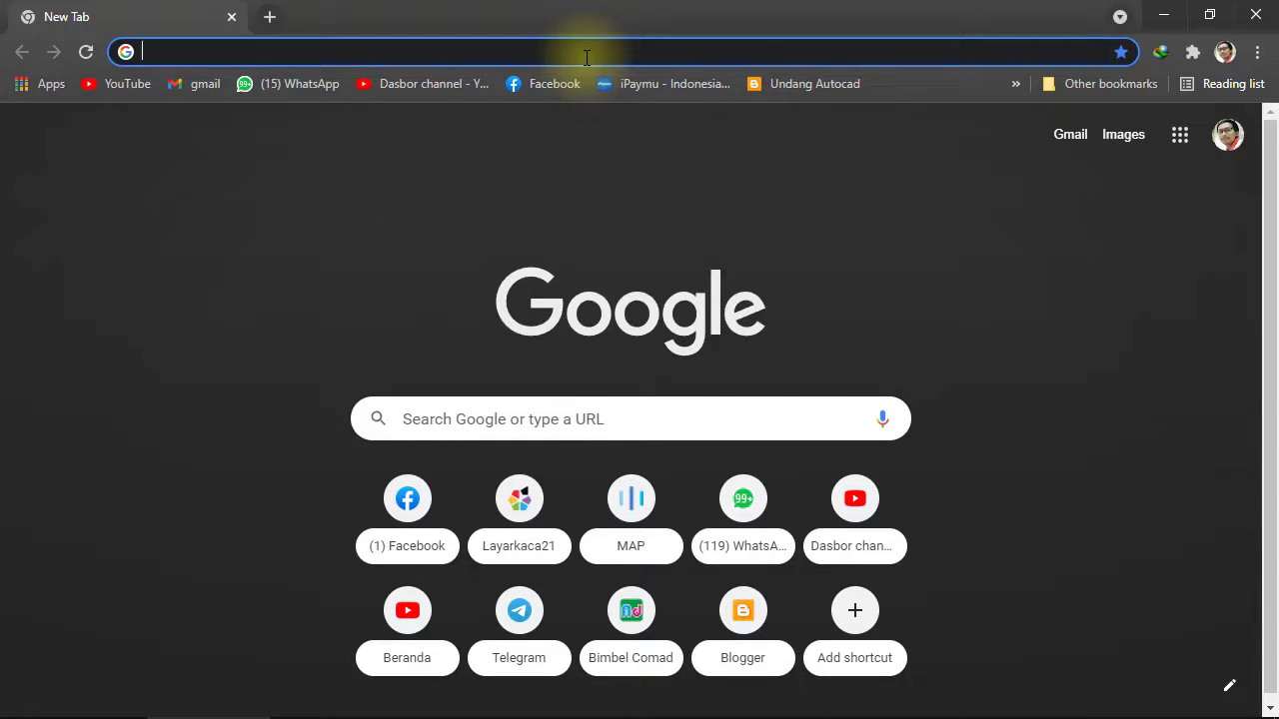
text(k)
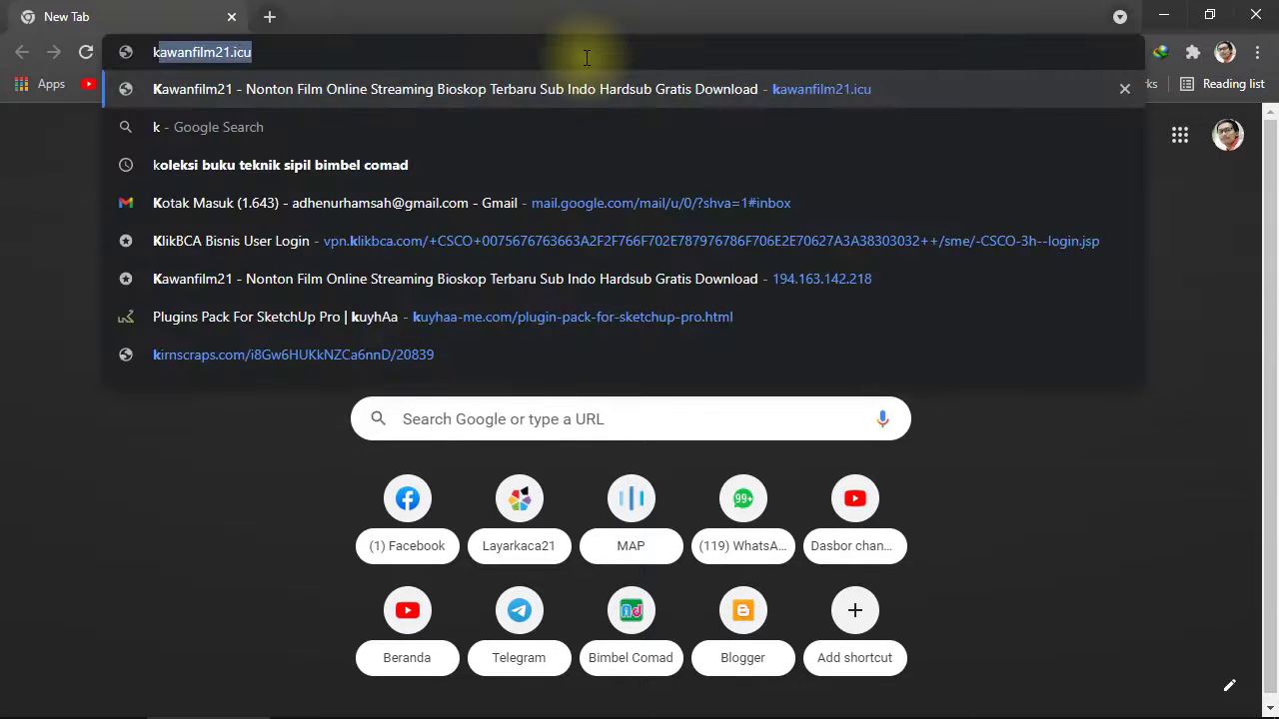
text(350 berapa)
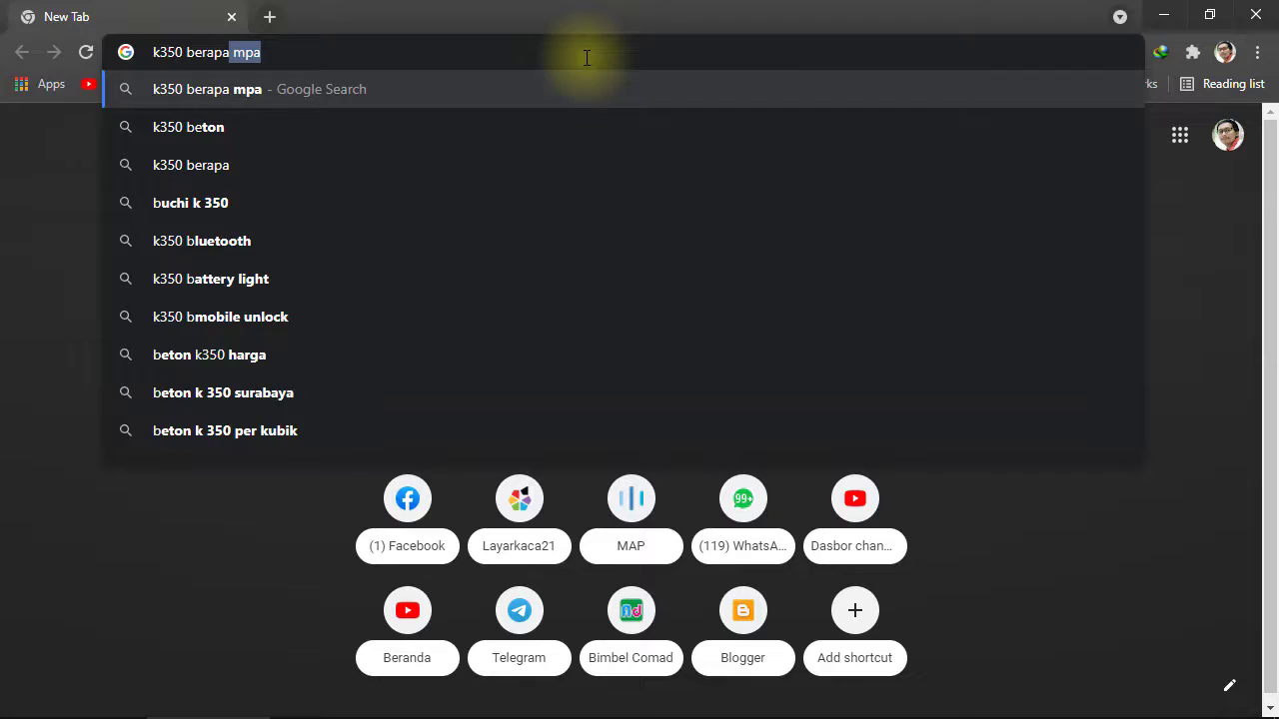
key(Return)
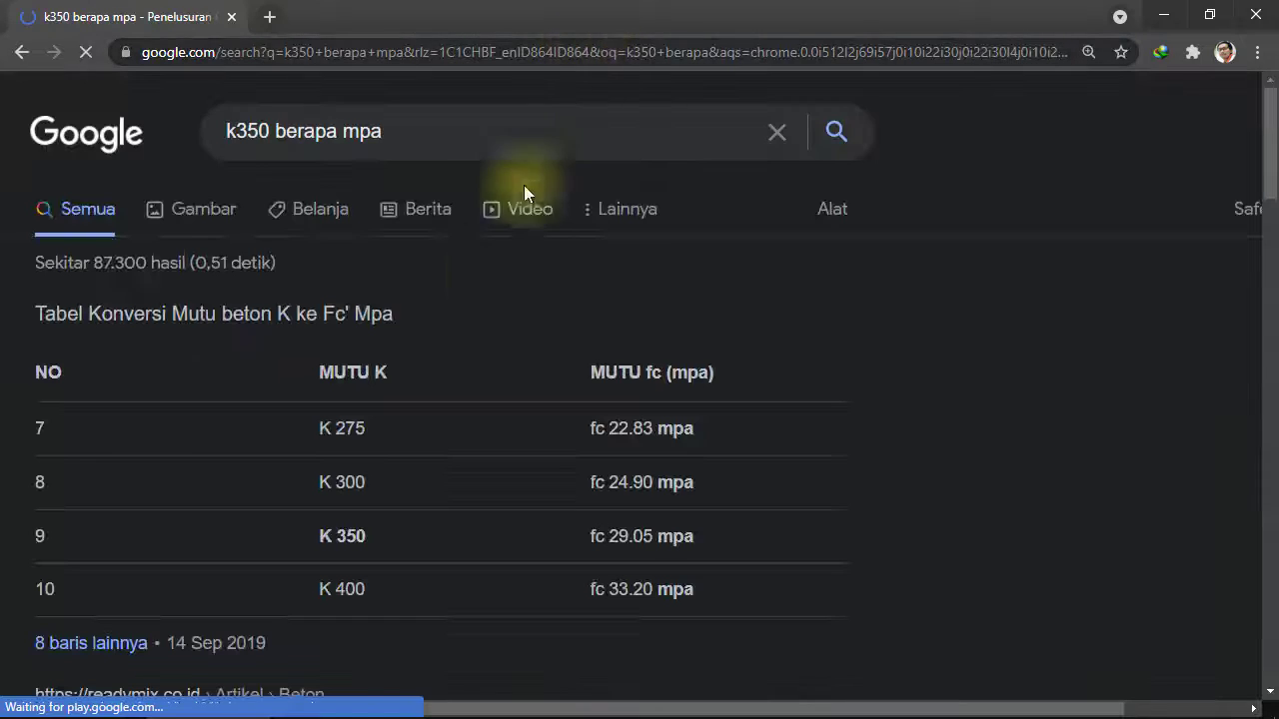
scroll(507, 378, down, 1)
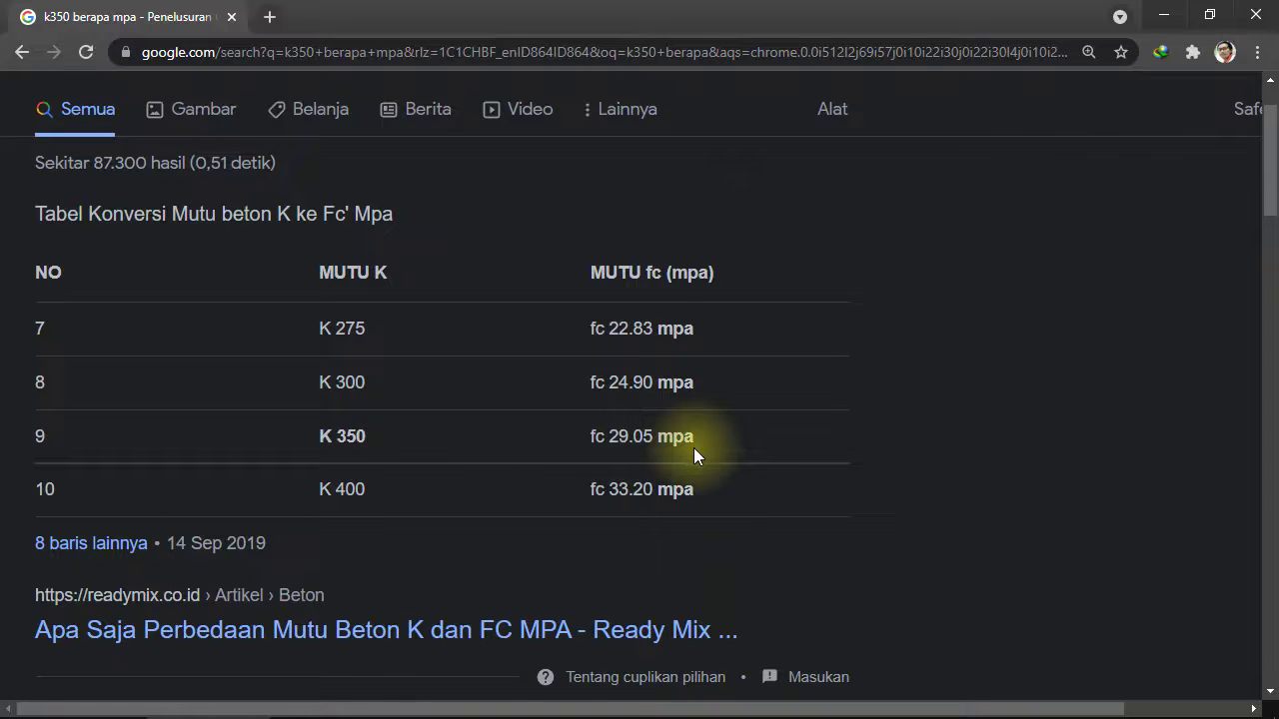
Step: Return to the Excel workbook, set the concrete strength Fc to 29.05 MPa and review the other concrete properties
key(alt+Tab)
click(665, 245)
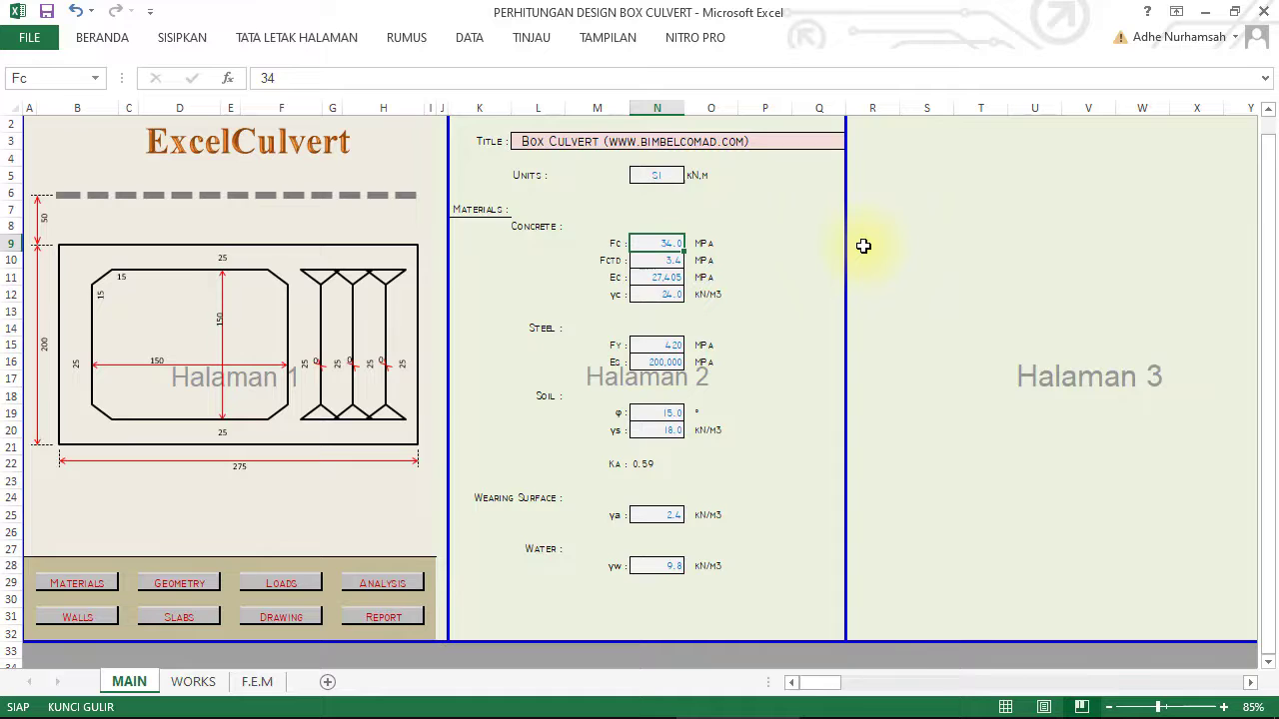
text(29)
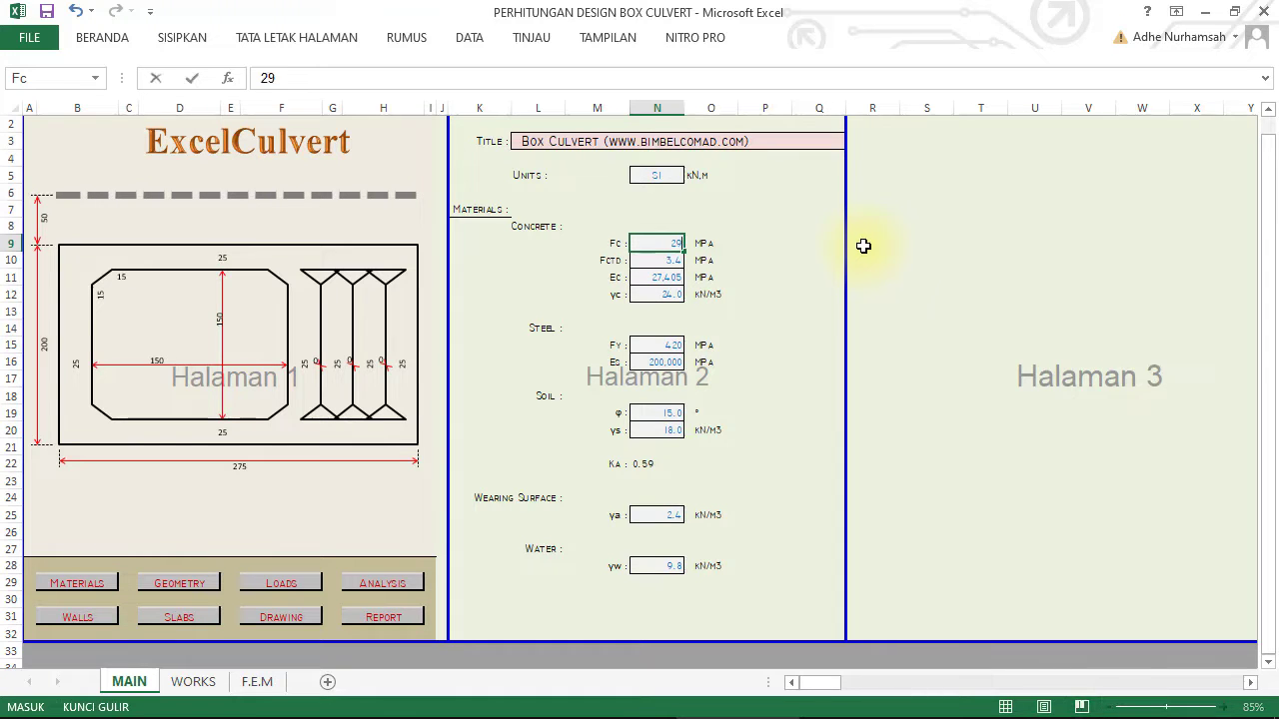
text(.05)
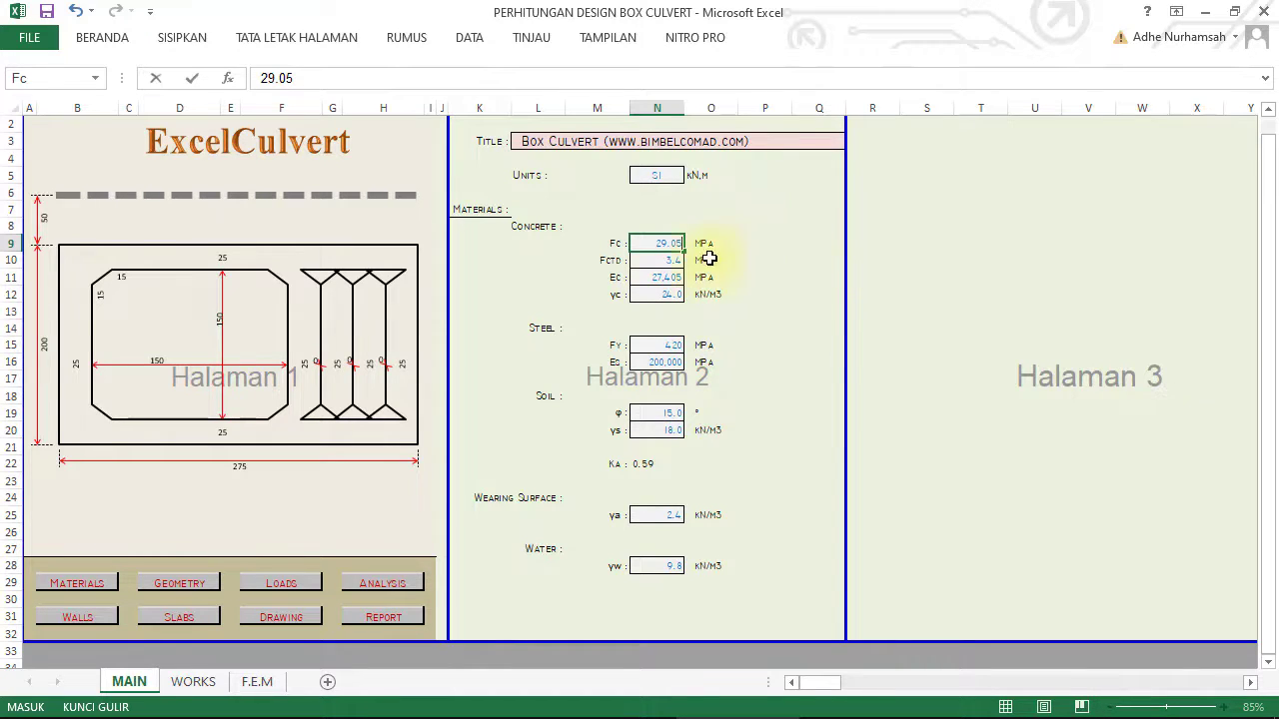
click(670, 259)
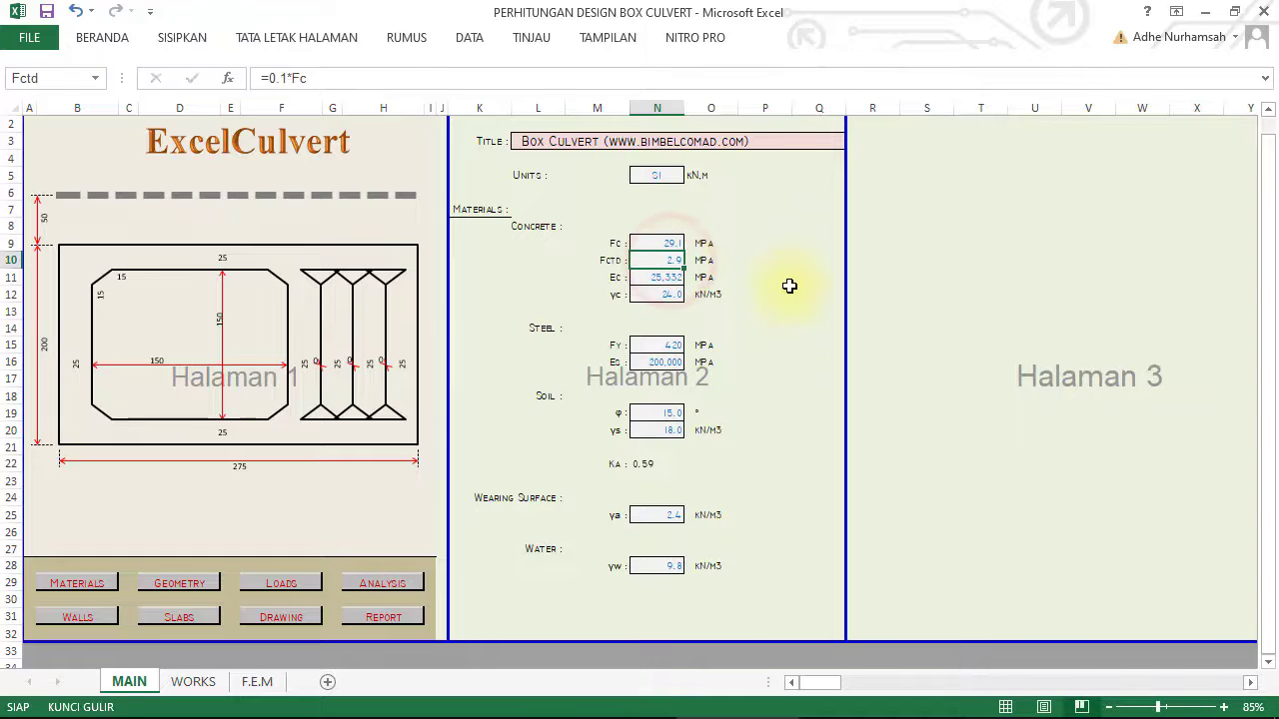
click(663, 277)
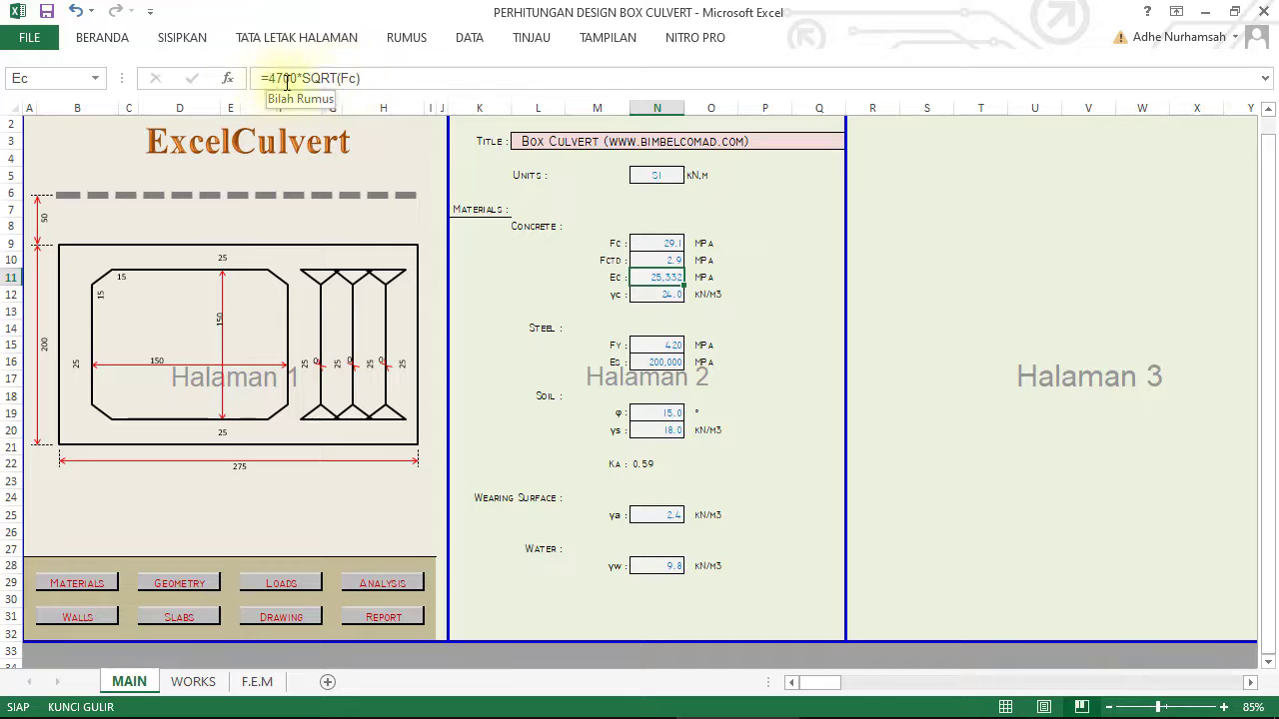
click(671, 296)
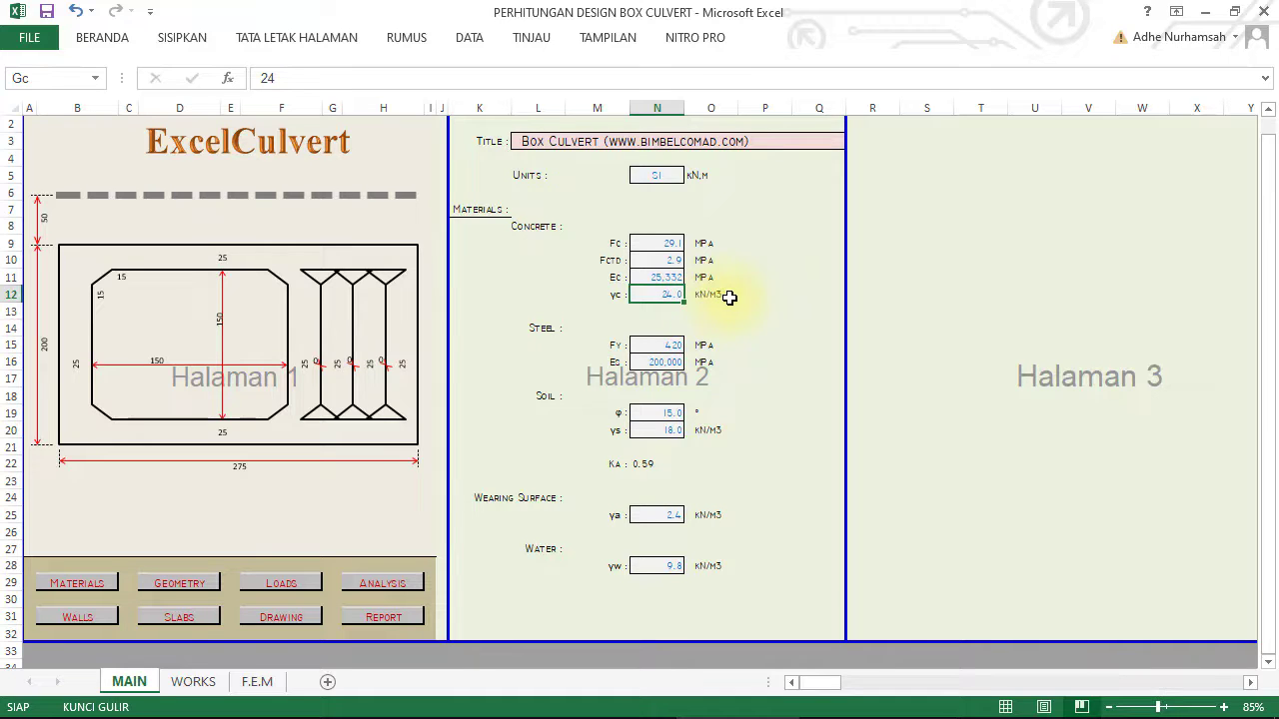
Step: Set the steel yield strength Fy to 37 MPa
click(661, 343)
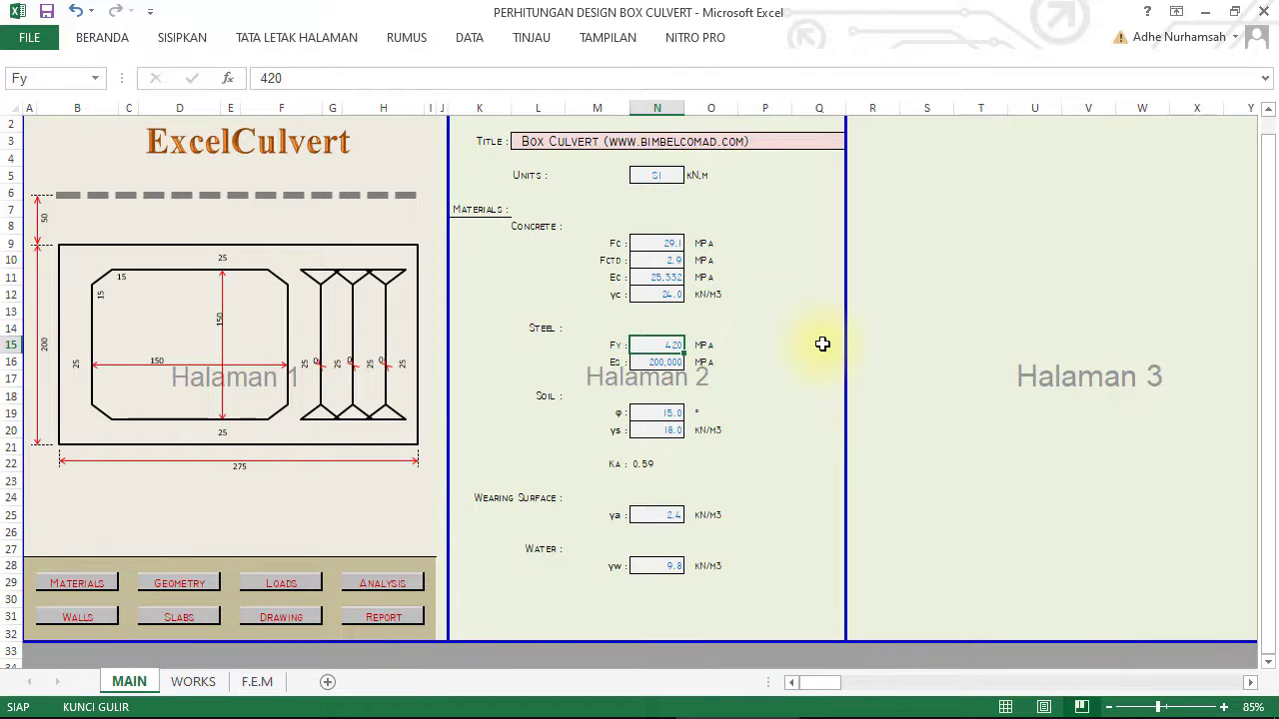
text(3)
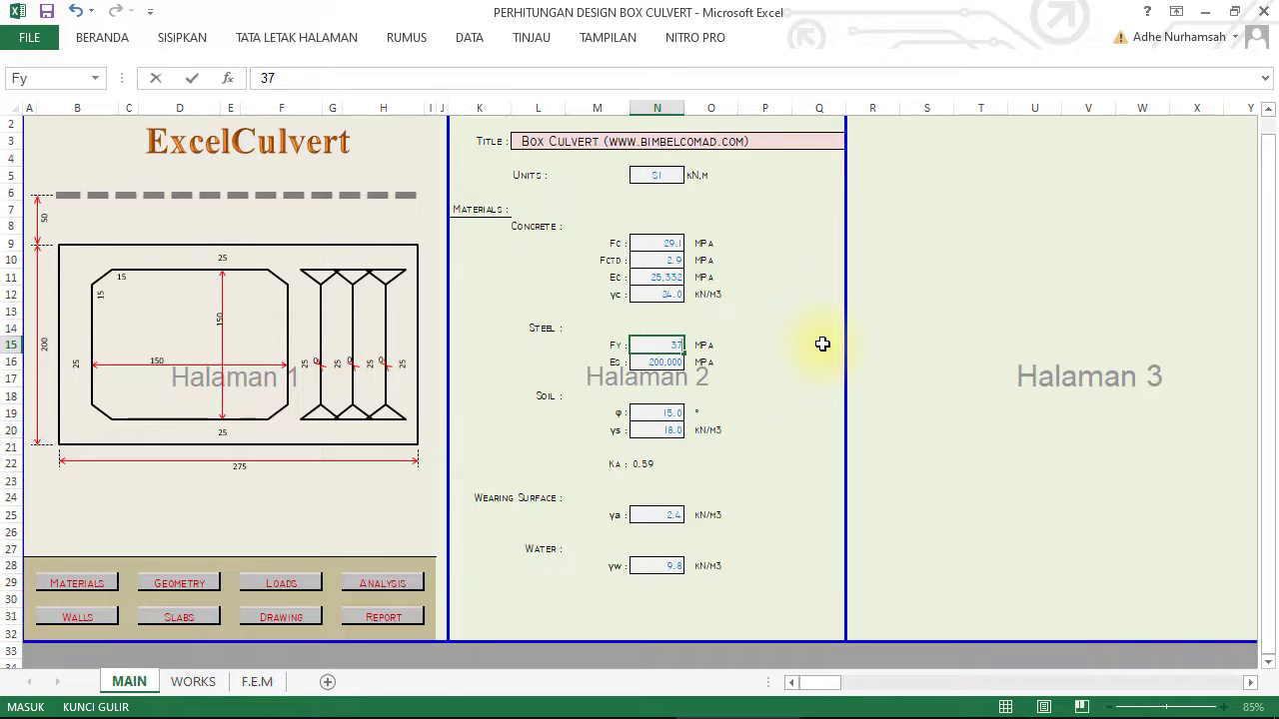
text(7)
key(Return)
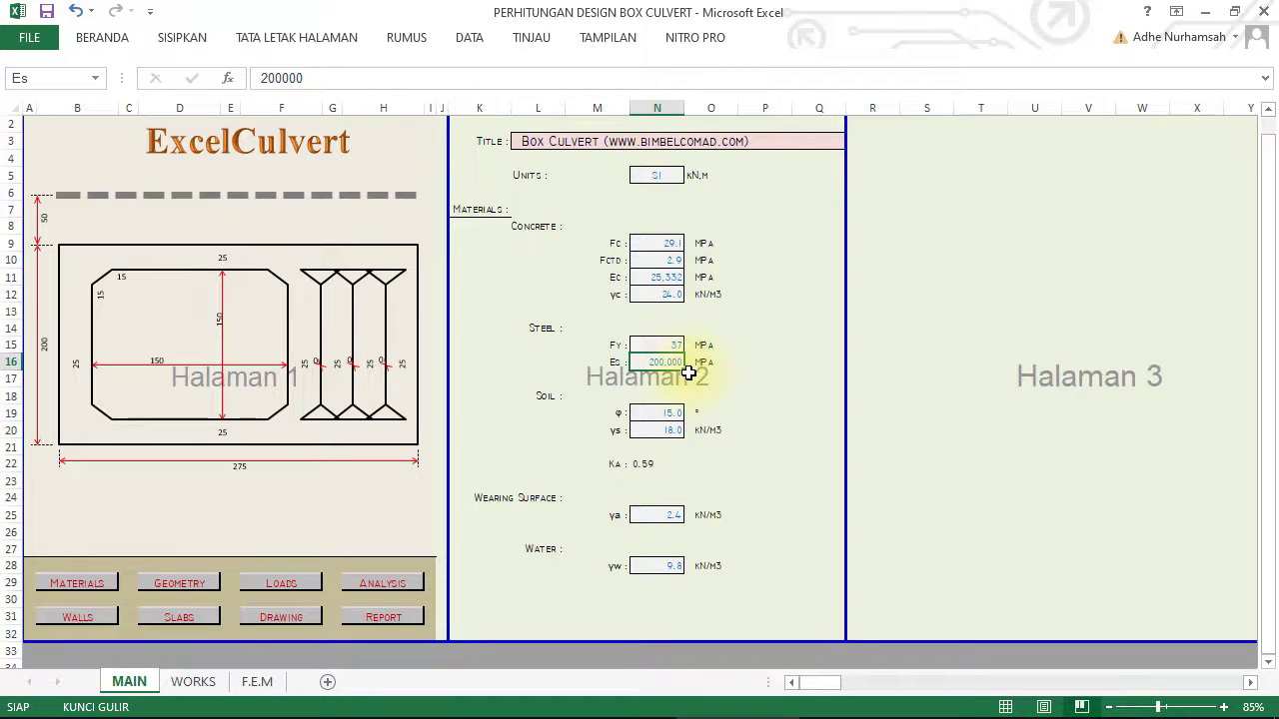
Step: Review the steel modulus and the soil, wearing surface and water unit weights in the materials section
scroll(696, 337, down, 2)
scroll(679, 365, up, 2)
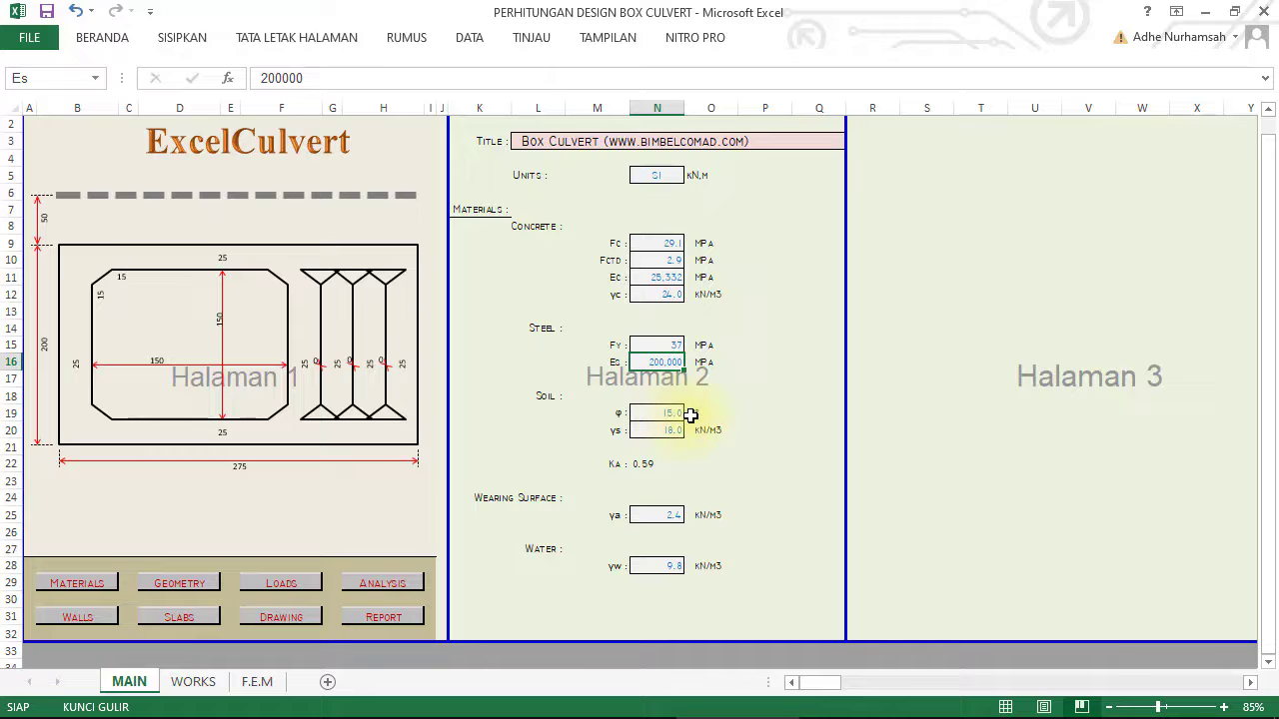
click(657, 429)
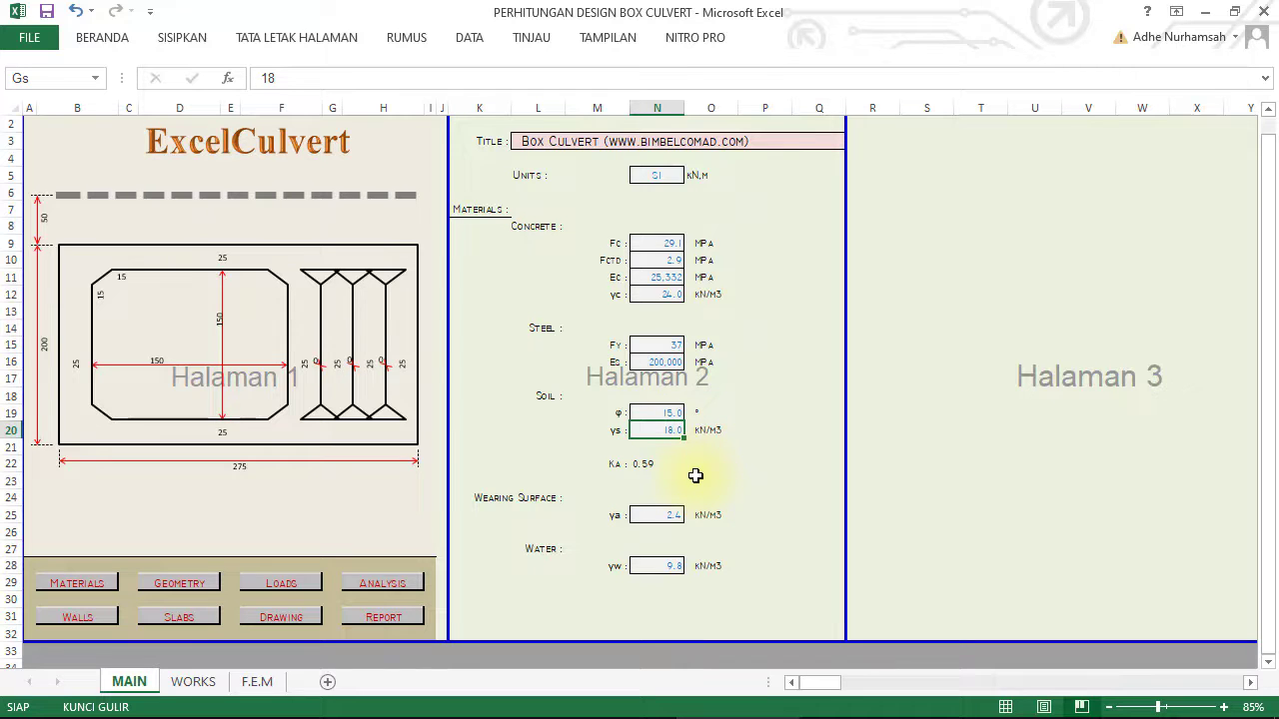
scroll(690, 476, down, 1)
scroll(690, 477, up, 1)
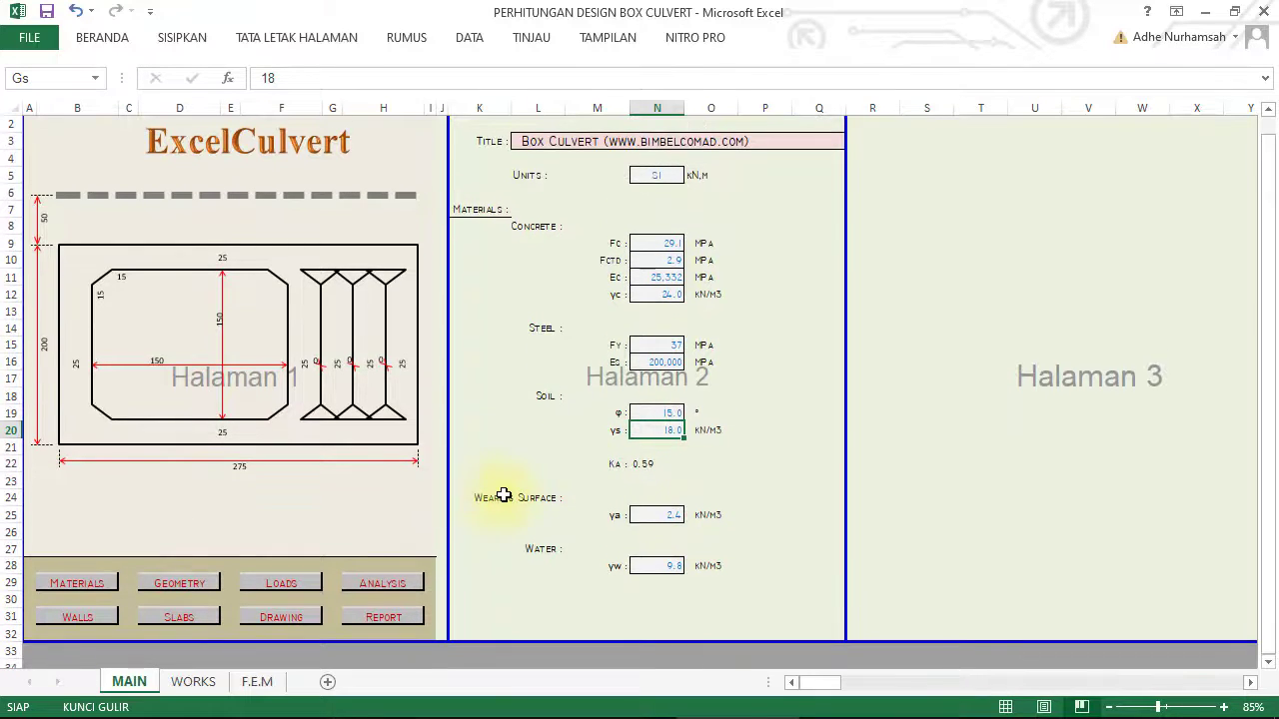
click(671, 515)
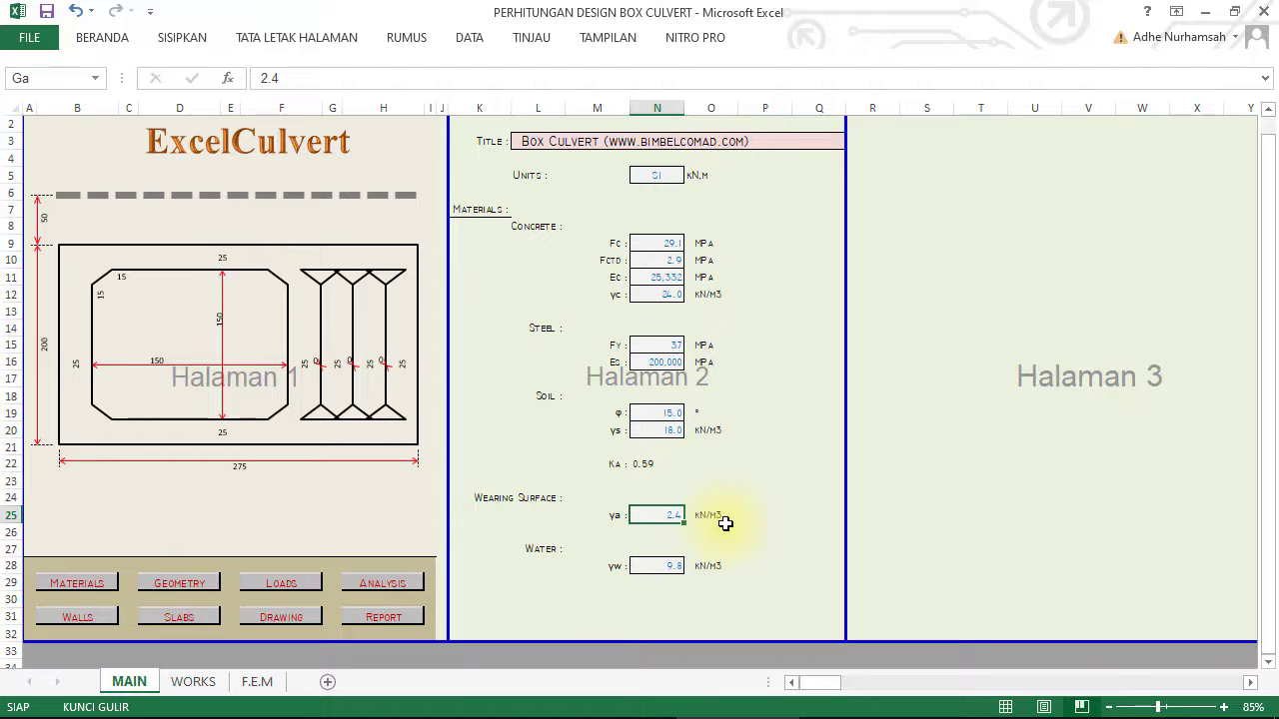
click(656, 564)
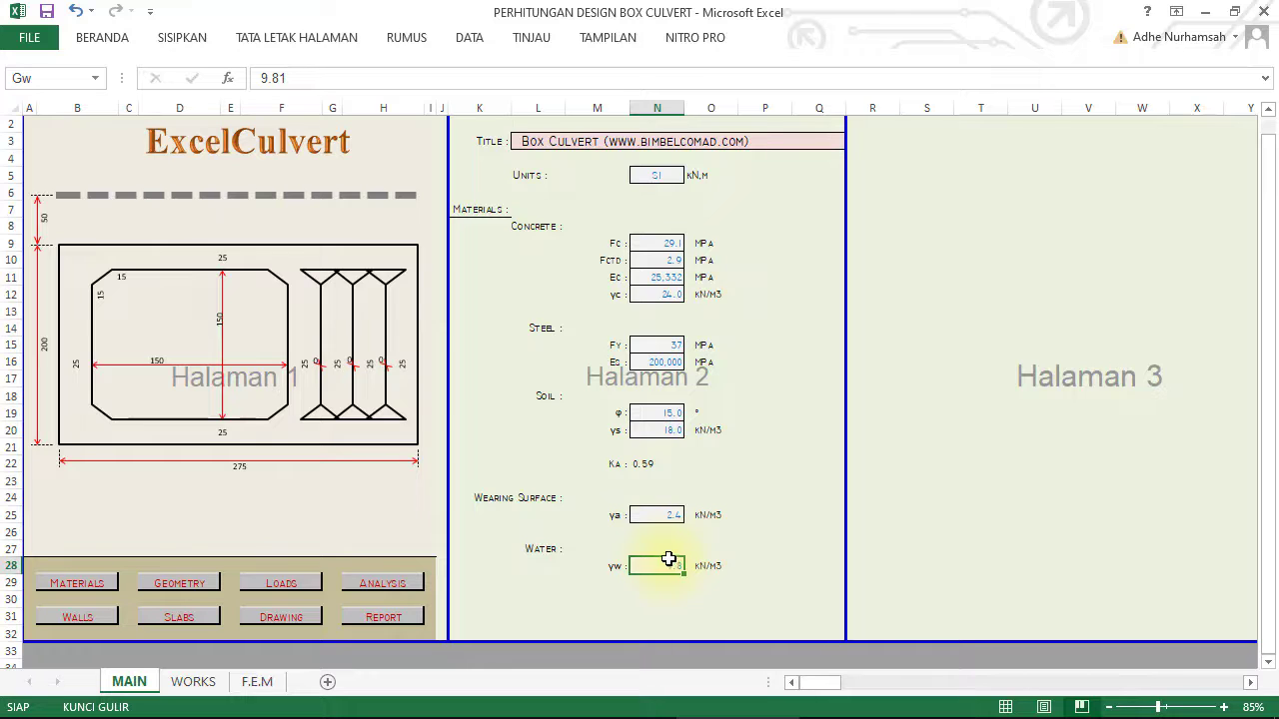
Step: Open the geometry section, set the number of culvert cells to 2 and check the cross-section drawing
click(166, 588)
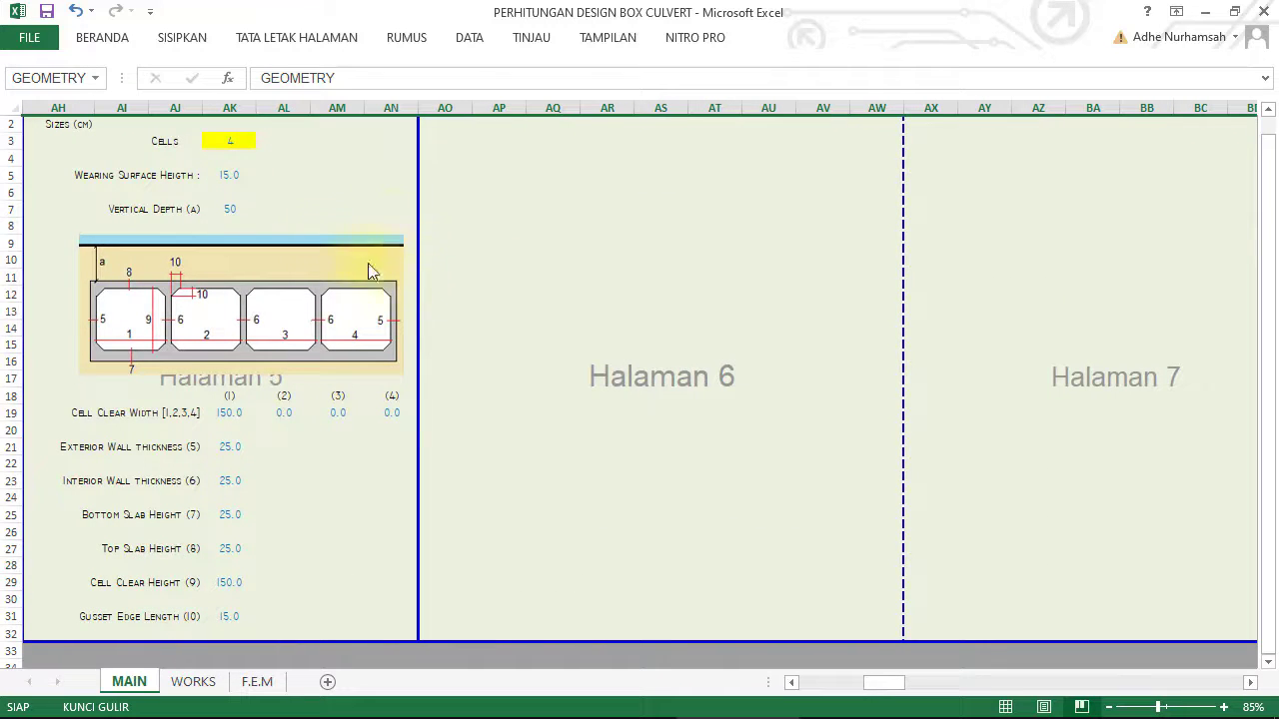
click(231, 142)
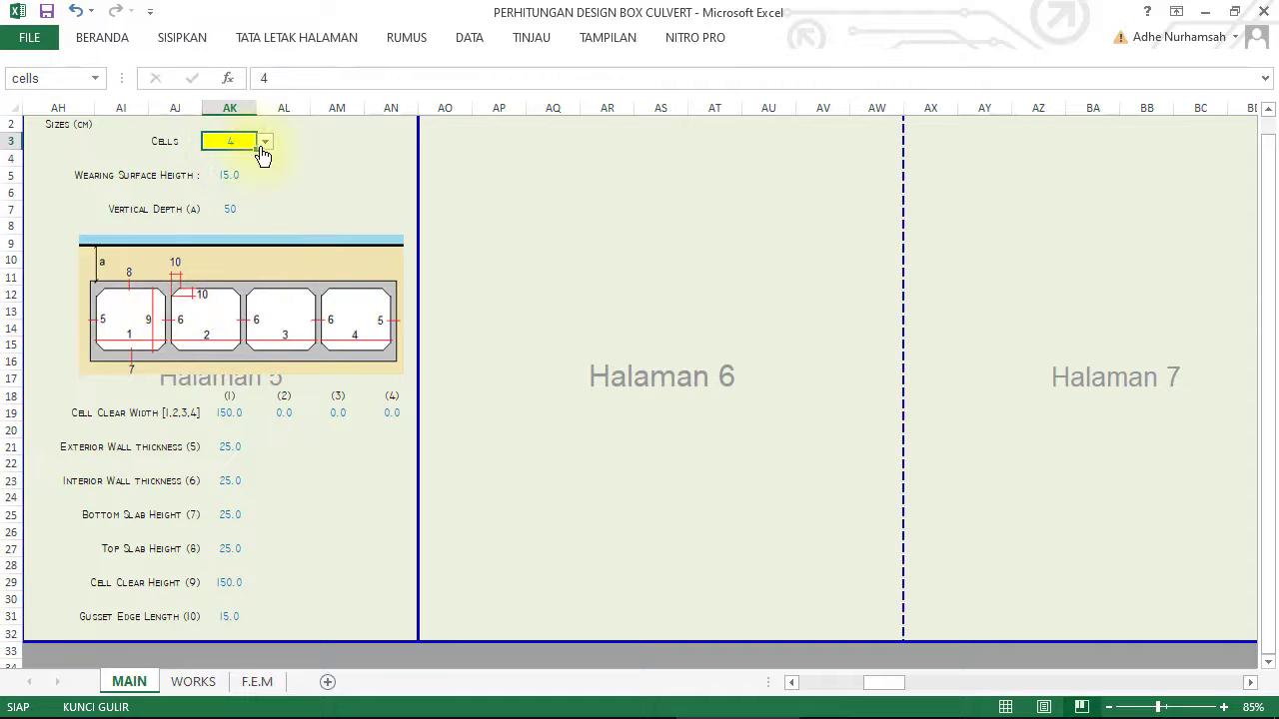
click(265, 142)
click(227, 168)
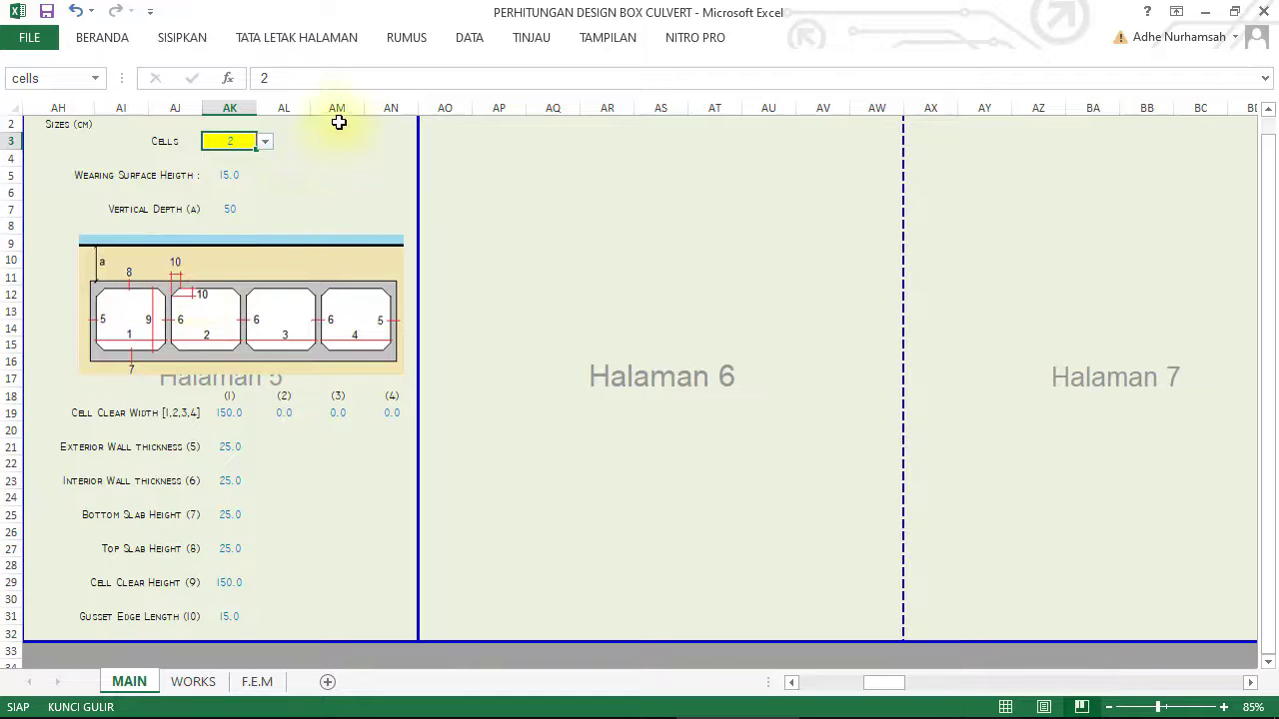
middle_click(463, 220)
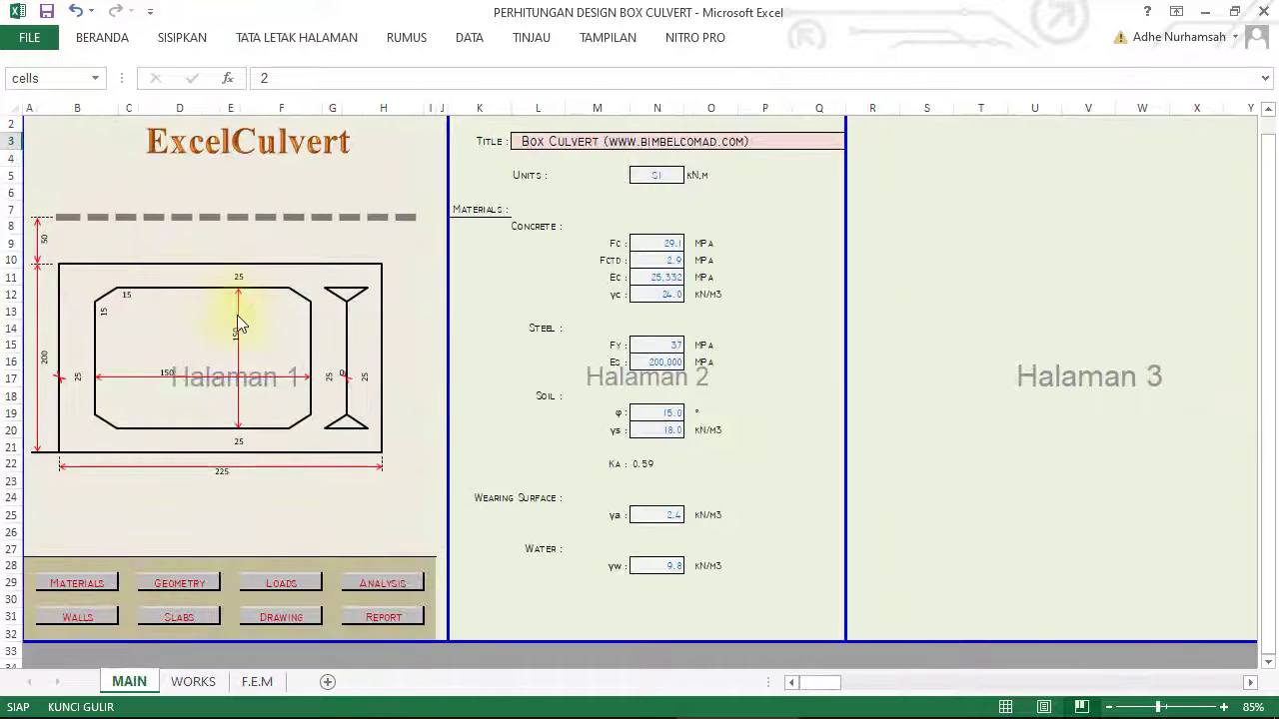
Step: Return to the geometry section and set the wearing surface height to 20 cm
middle_click(535, 323)
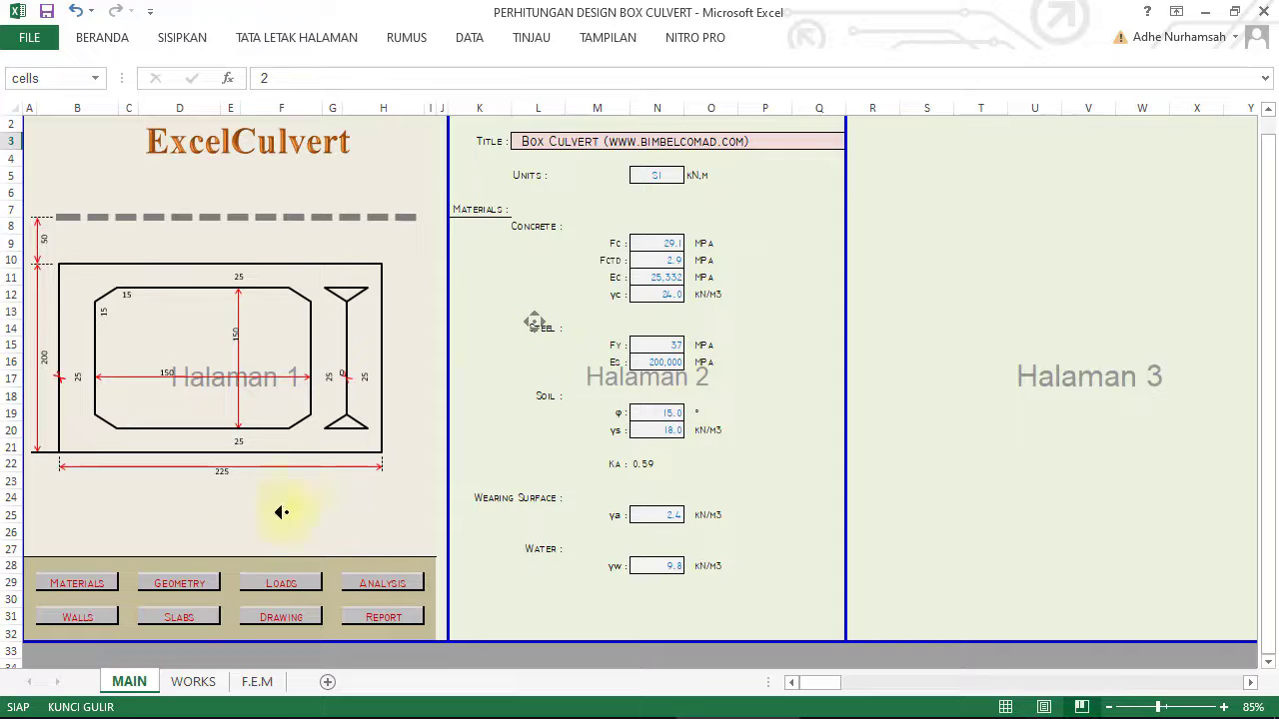
click(180, 585)
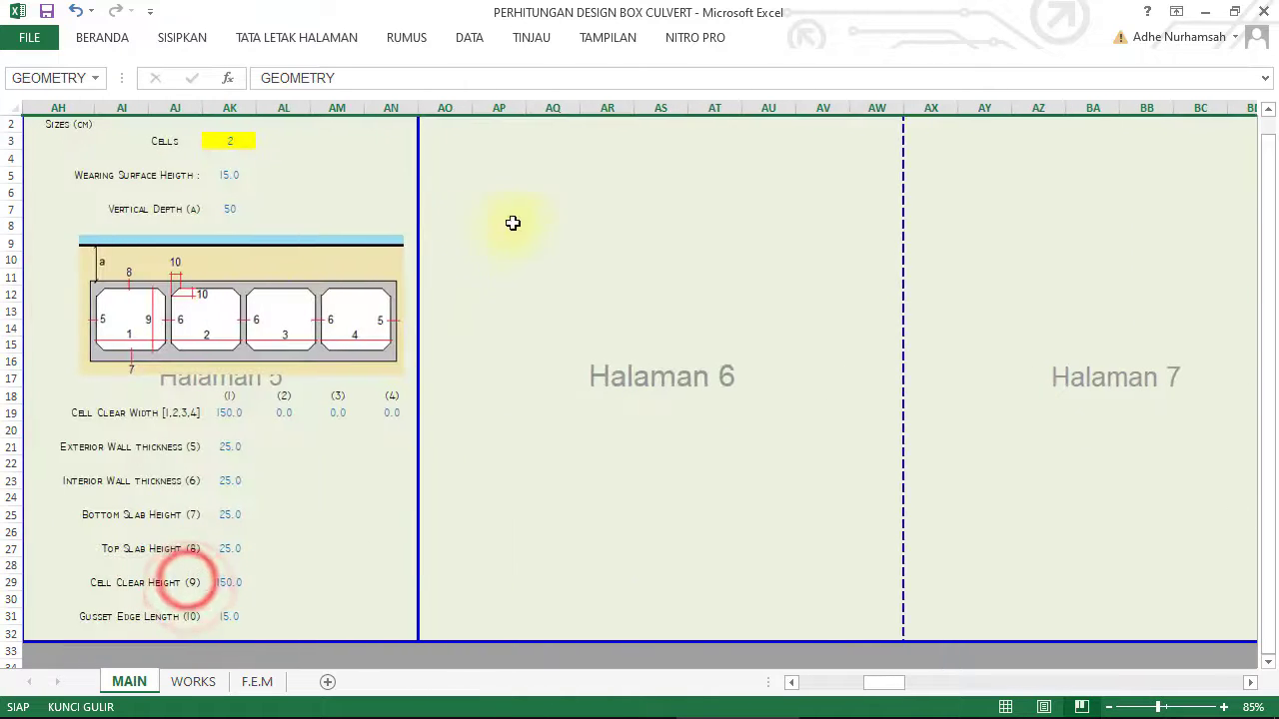
click(228, 175)
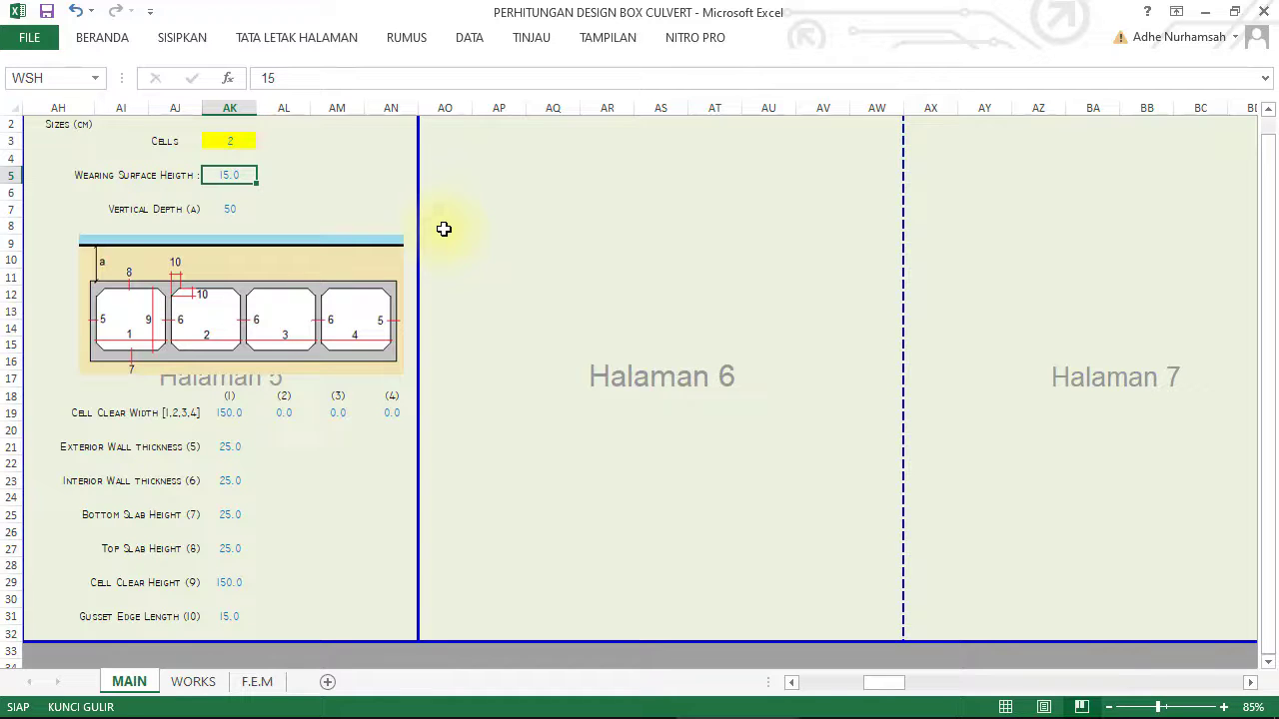
text(20)
key(Return)
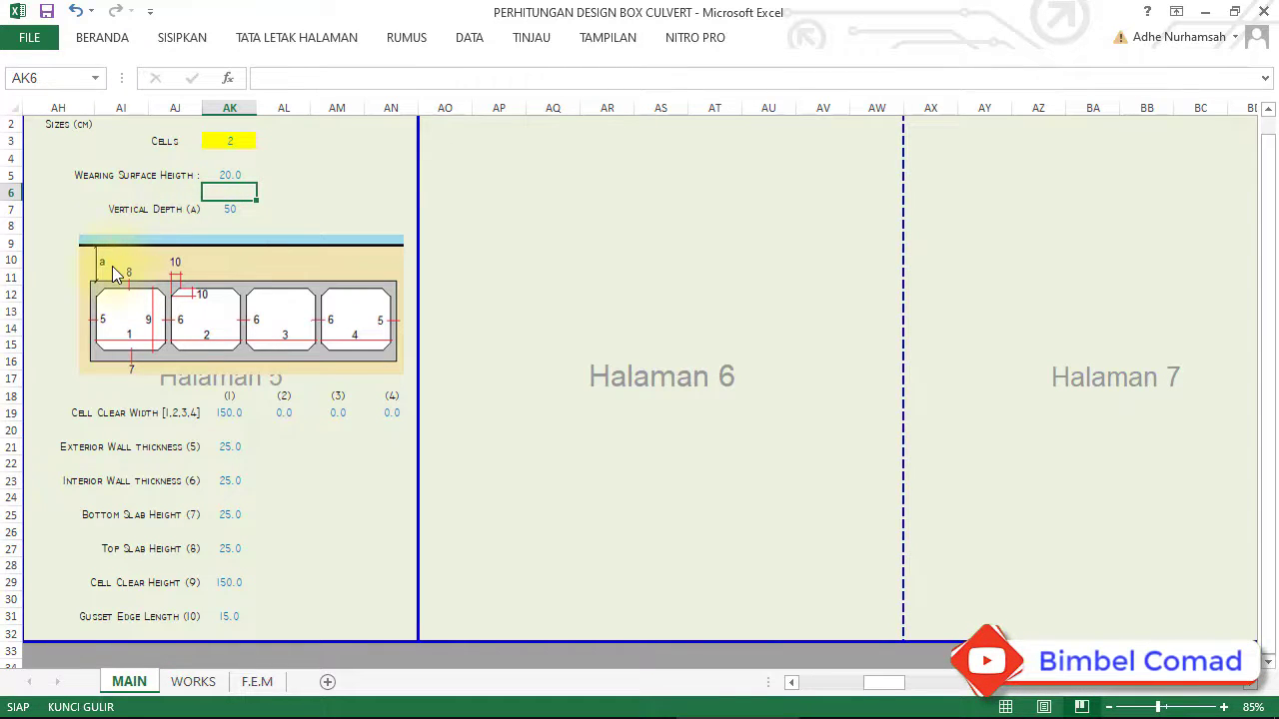
Step: Set the vertical depth (a) to 50 cm, check it in the culvert cross-section drawing and return to the geometry section
click(230, 208)
click(265, 208)
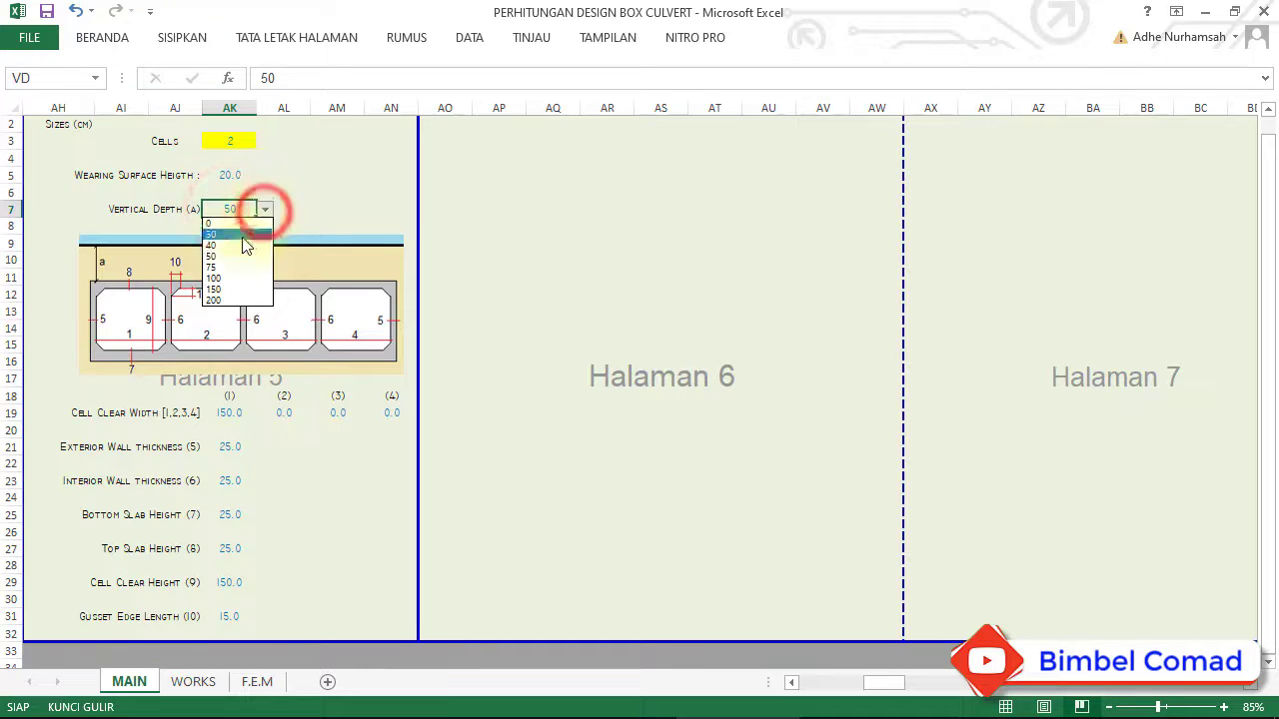
click(222, 256)
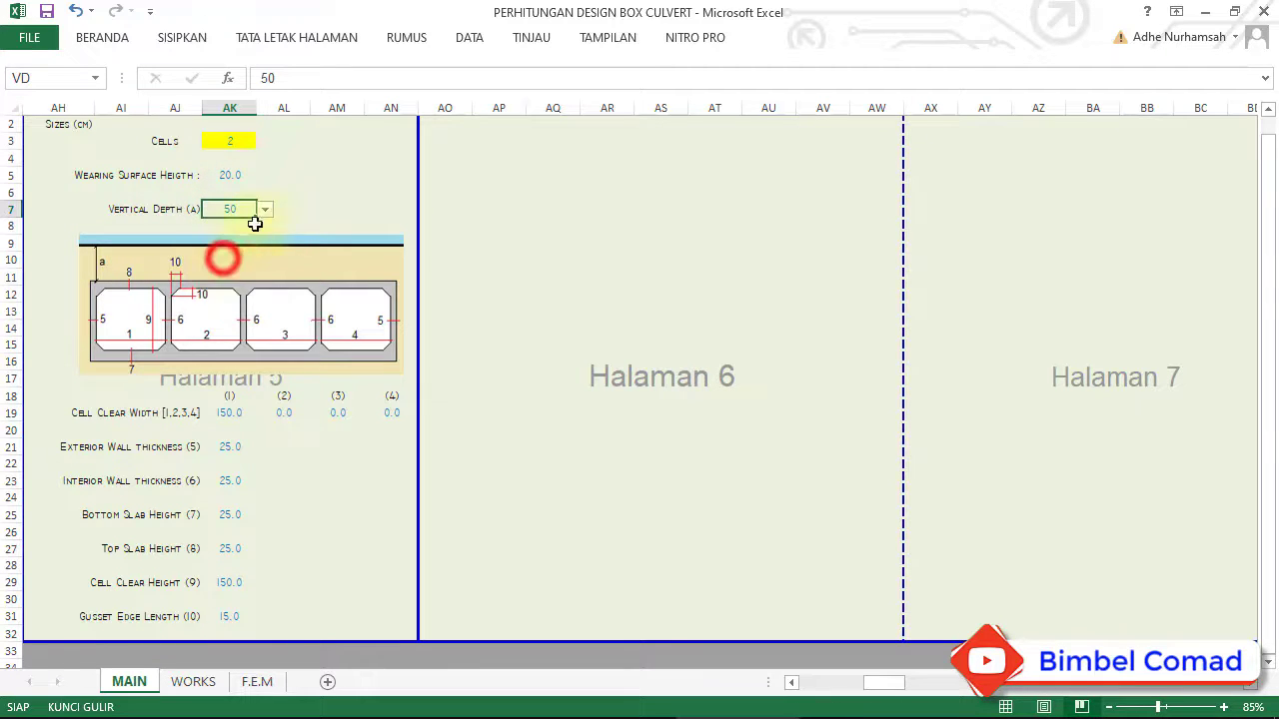
scroll(414, 214, left, 10)
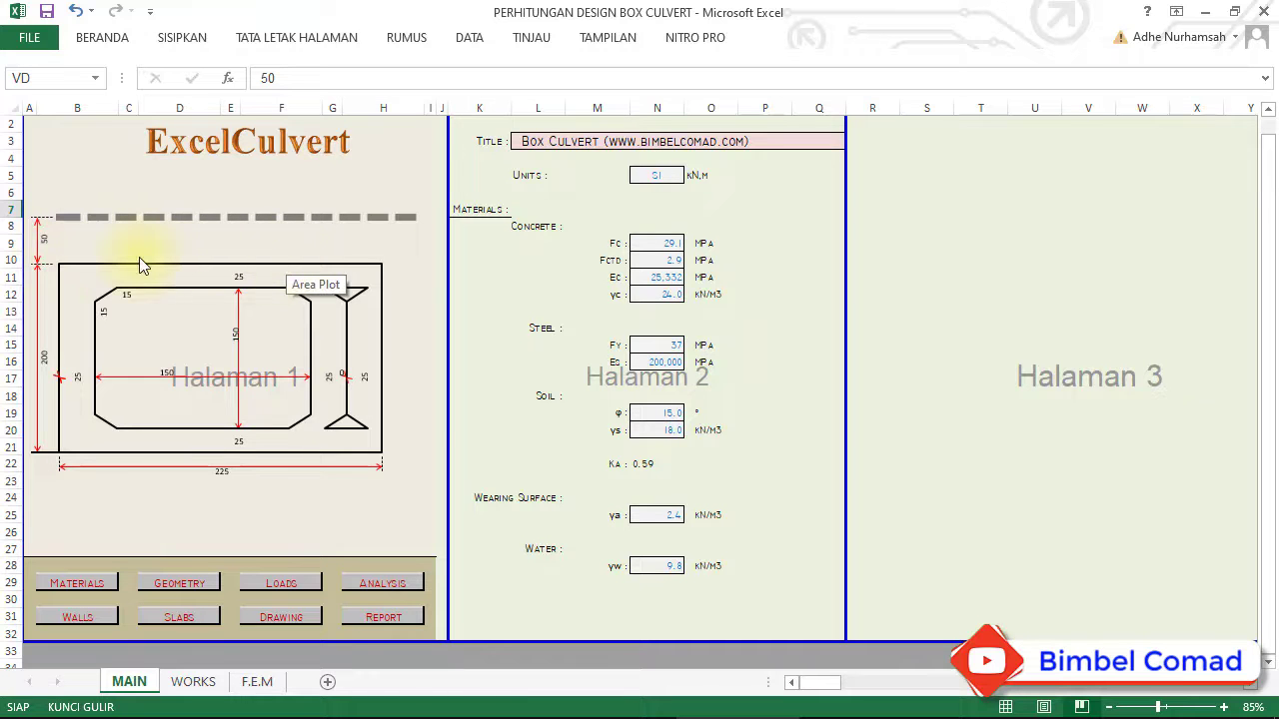
click(336, 250)
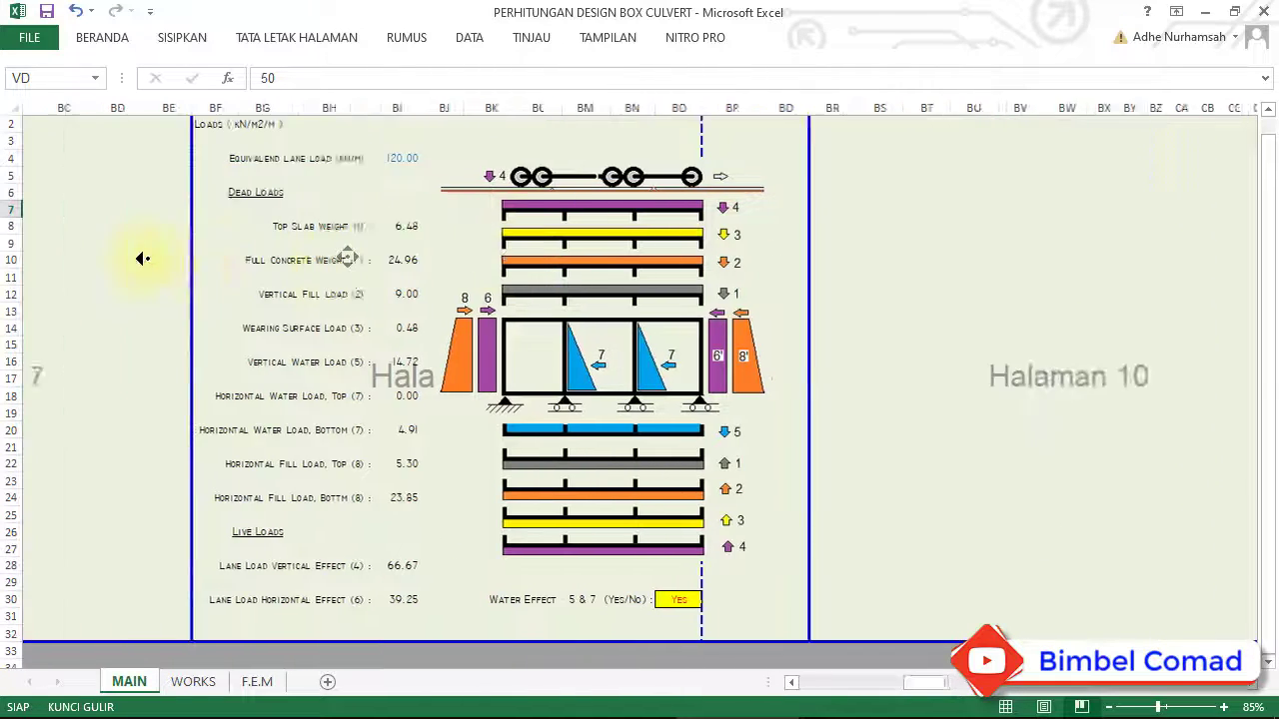
middle_click(201, 255)
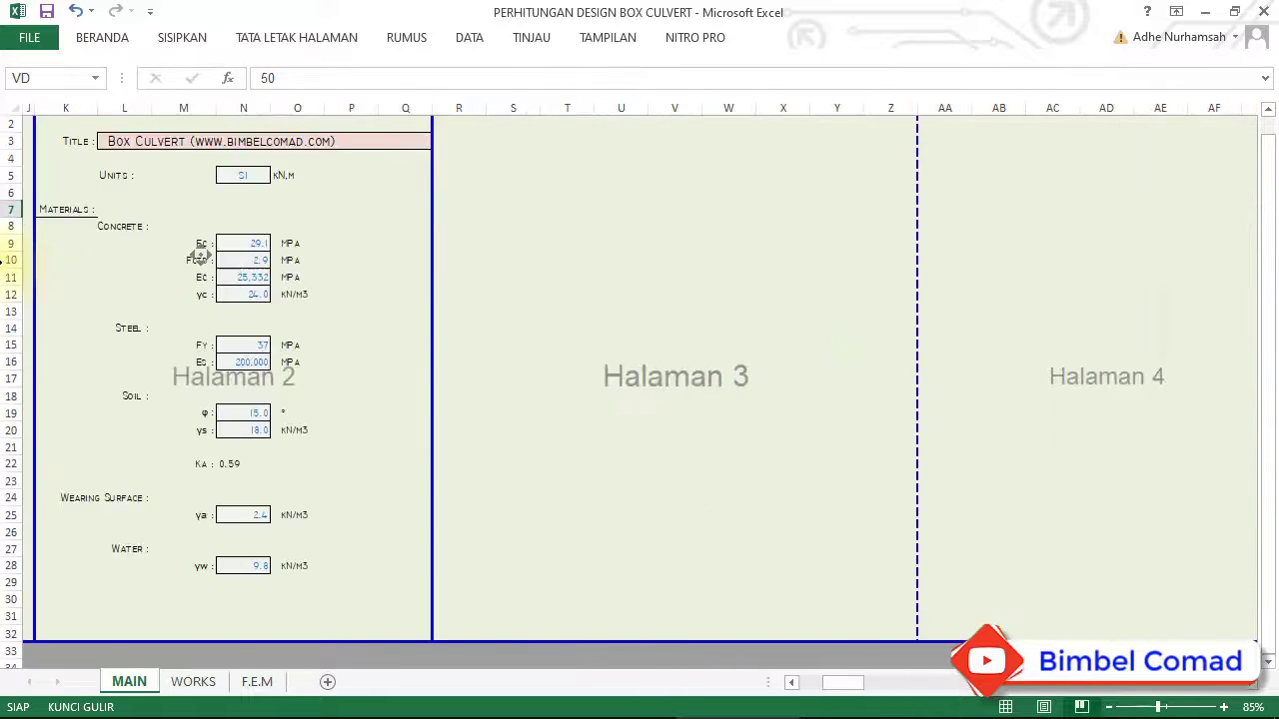
click(181, 595)
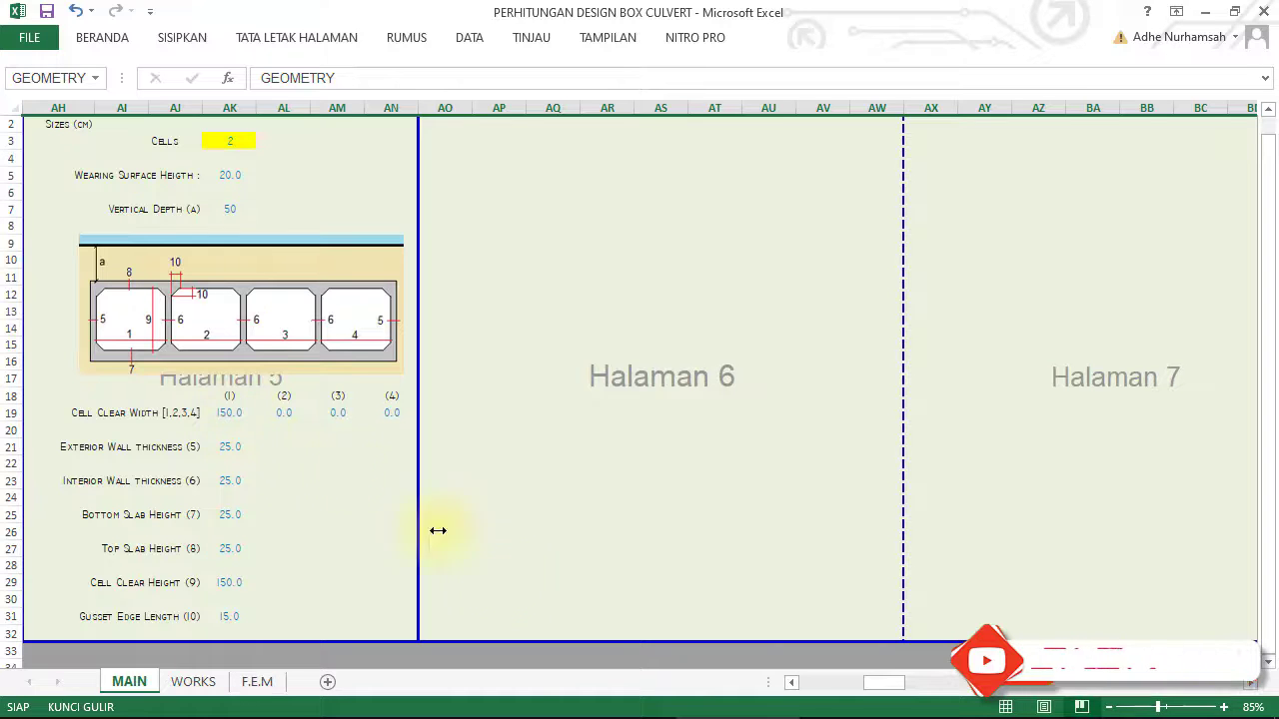
Step: Switch to the SketchUp box culvert model and examine its overall, wall, slab and gusset dimensions
mouse_move(689, 711)
click(479, 710)
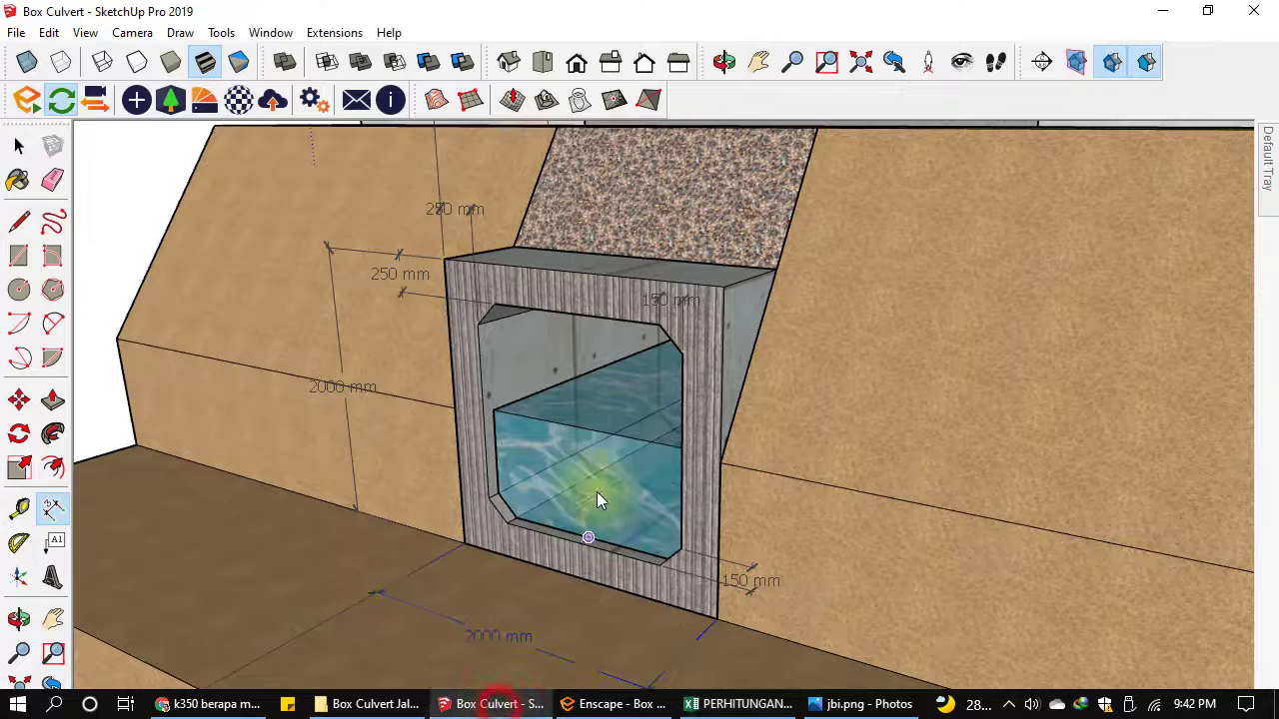
key(o)
drag(454, 280, 429, 288)
key(d)
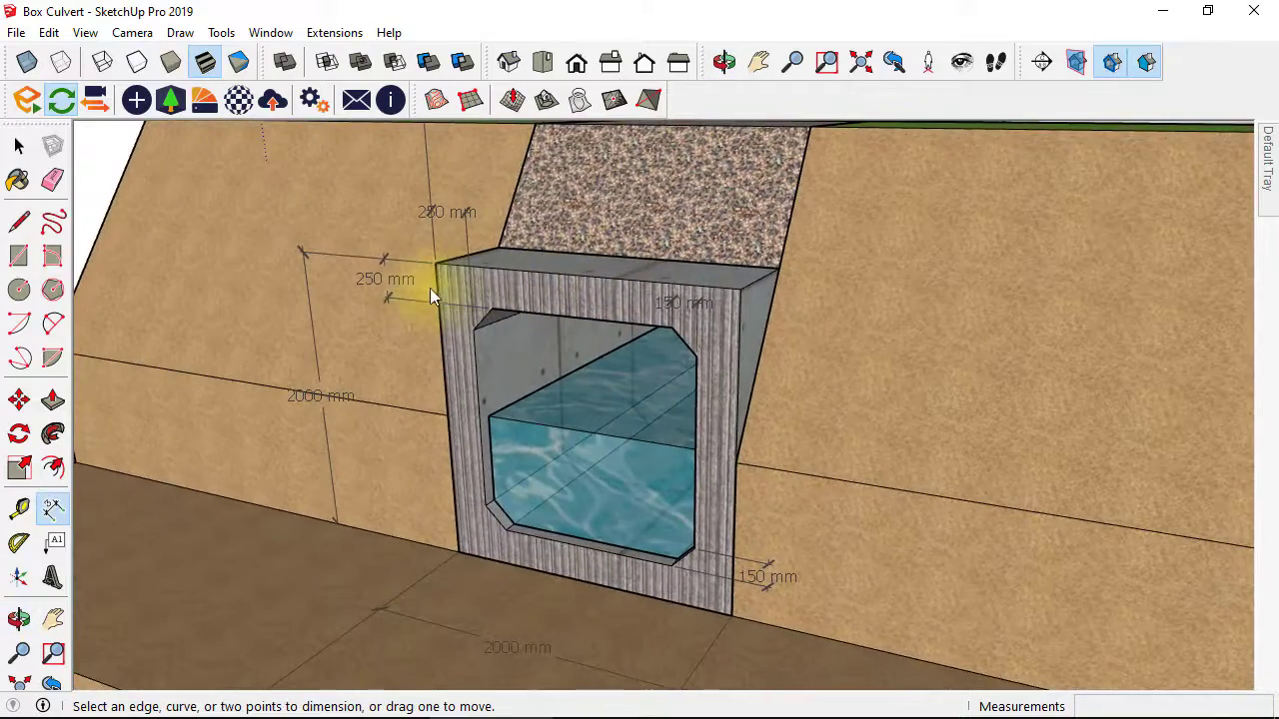
click(388, 275)
click(451, 218)
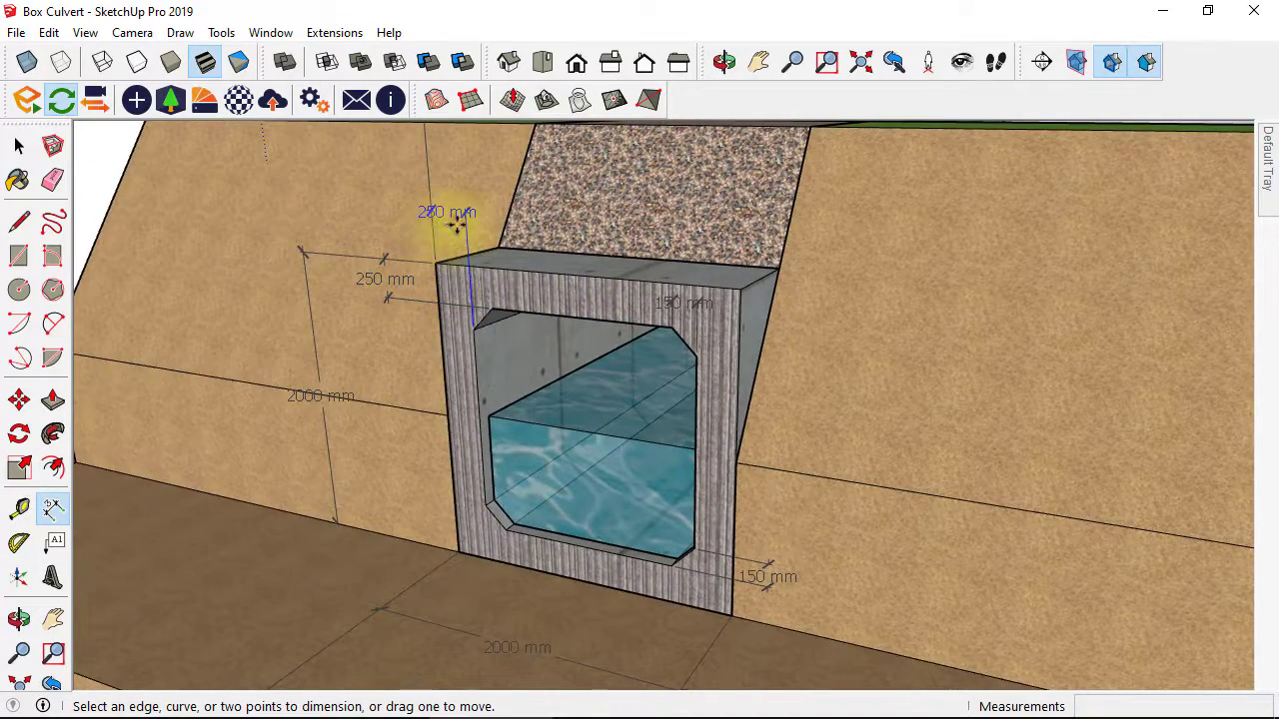
key(o)
drag(460, 230, 529, 305)
key(d)
key(o)
key(d)
key(o)
drag(426, 285, 423, 286)
key(d)
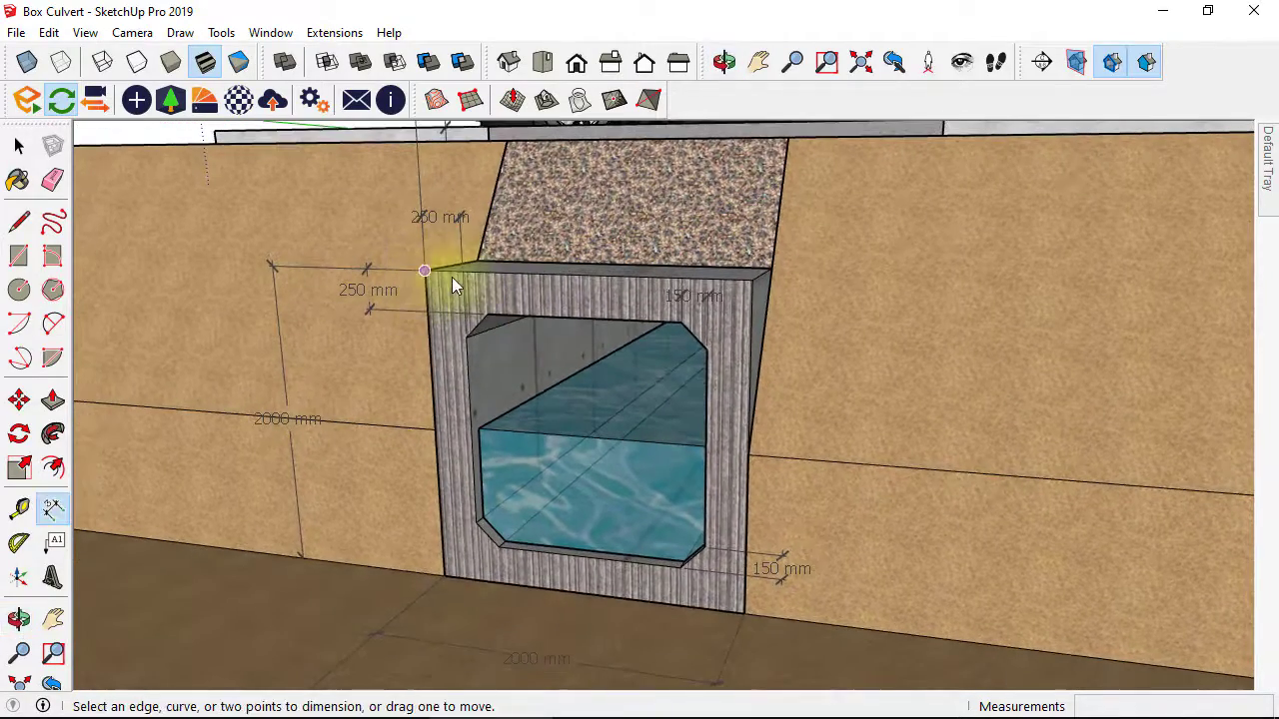
key(o)
drag(519, 285, 499, 286)
key(d)
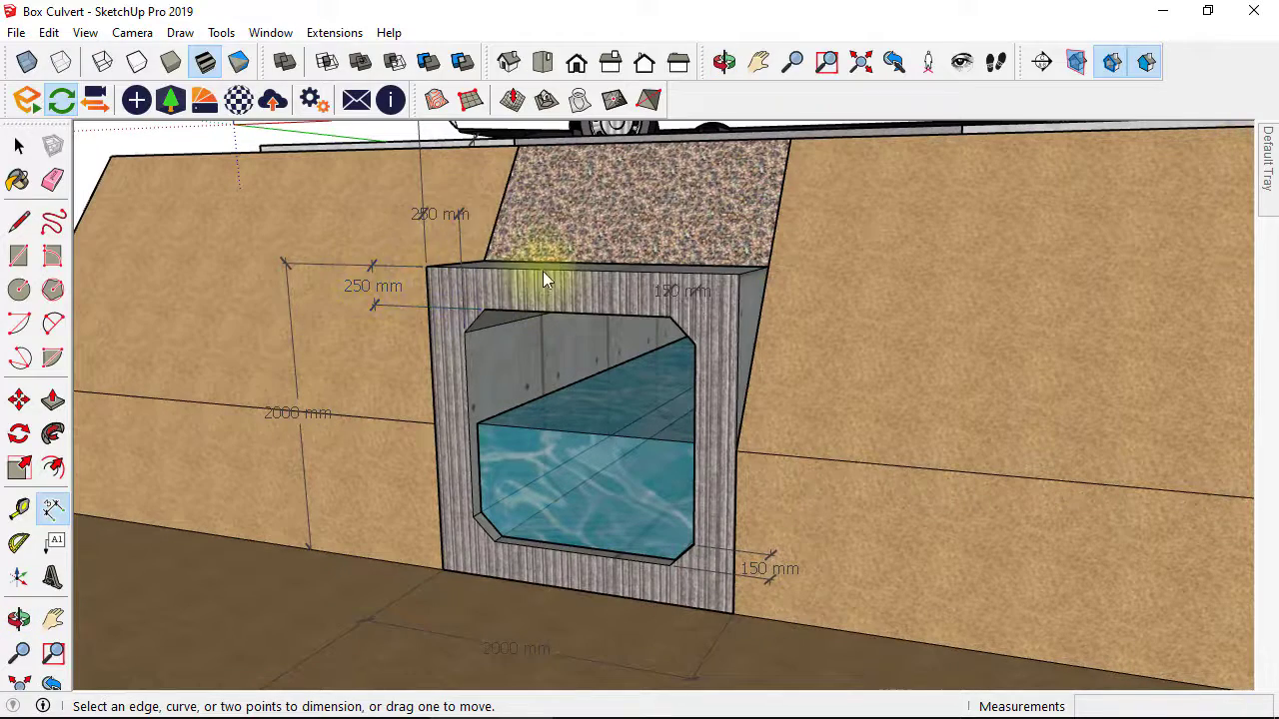
key(o)
drag(561, 285, 634, 239)
key(d)
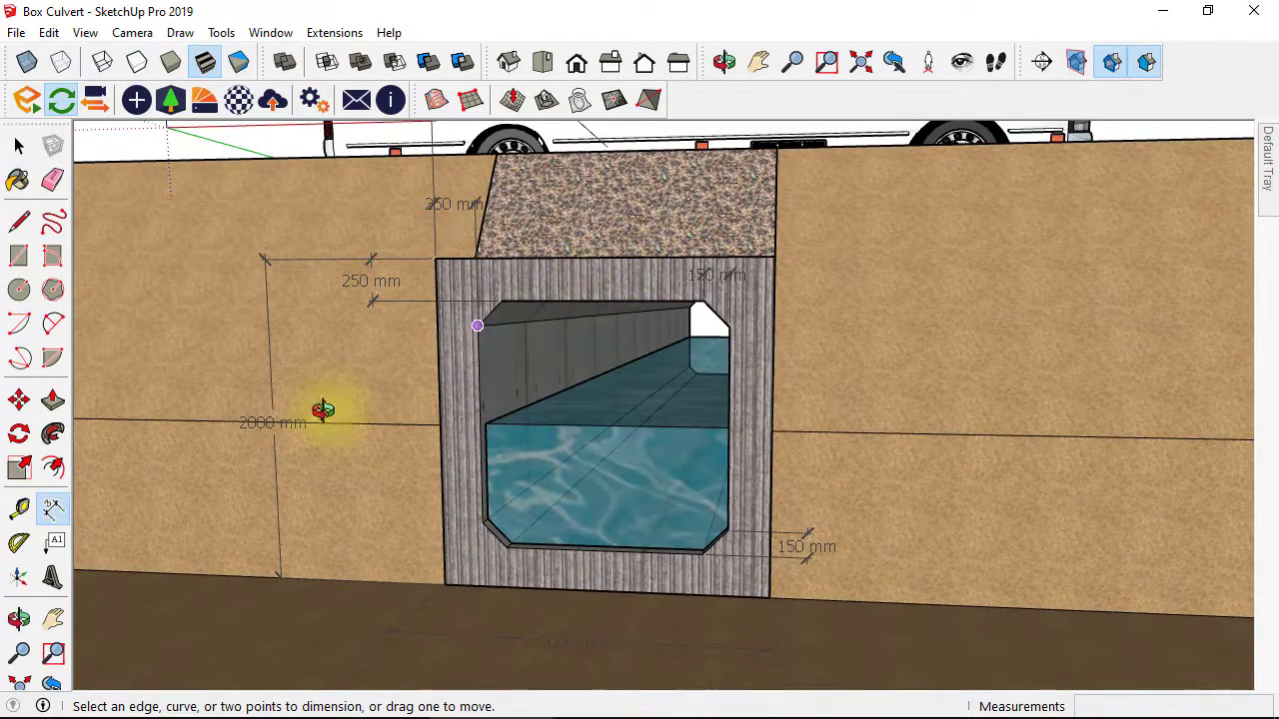
key(o)
drag(323, 407, 278, 452)
key(d)
key(o)
drag(368, 423, 385, 371)
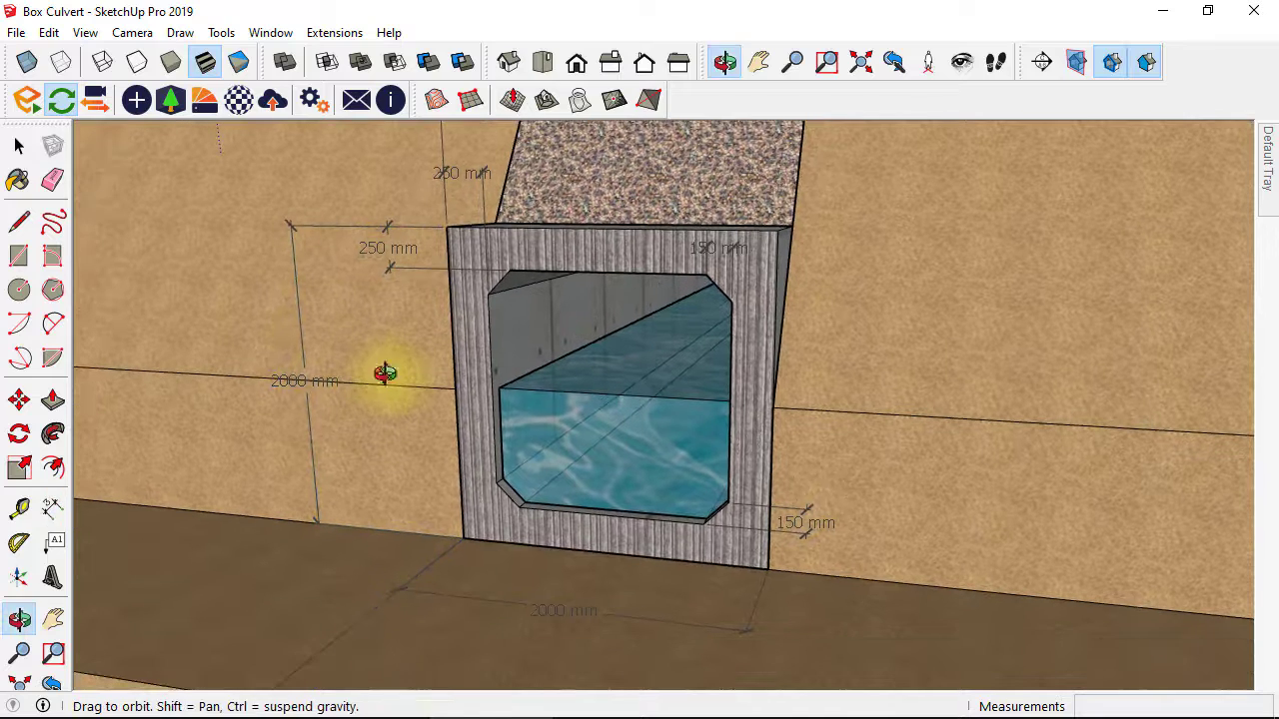
key(d)
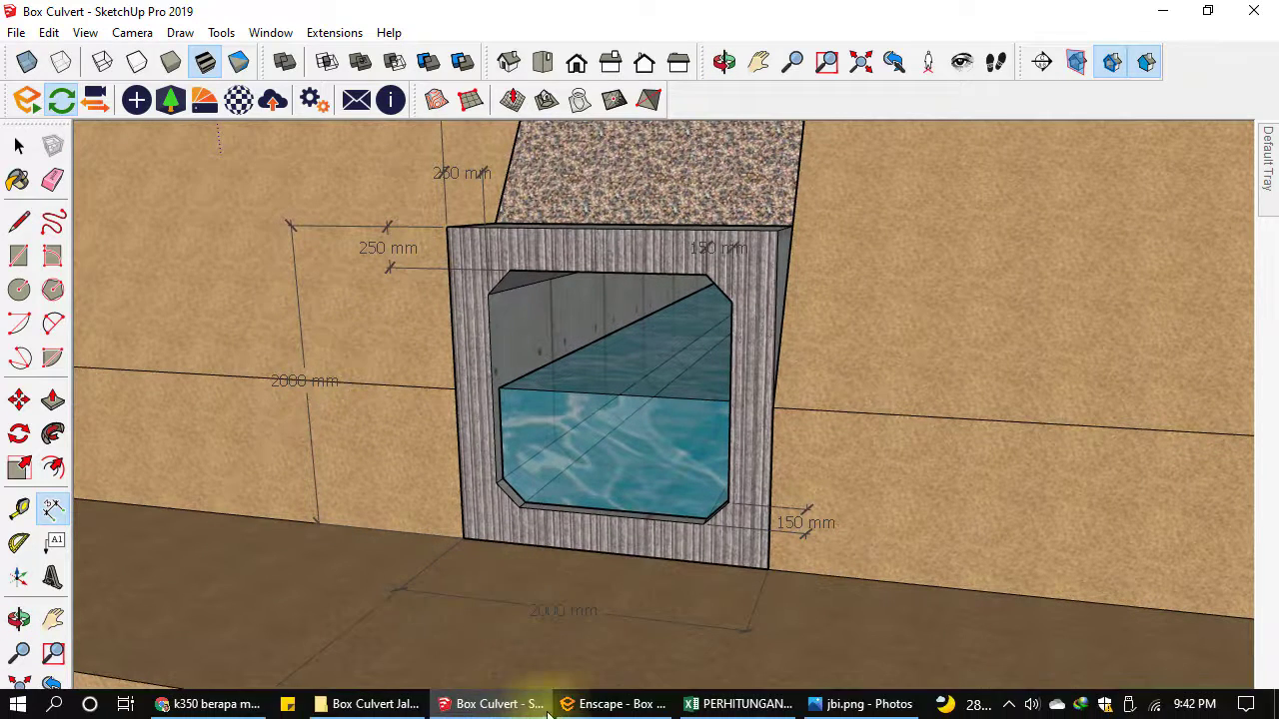
Step: Check the first cell's clear width in the Excel workbook, then dimension the culvert opening's inner width and height in SketchUp
click(839, 704)
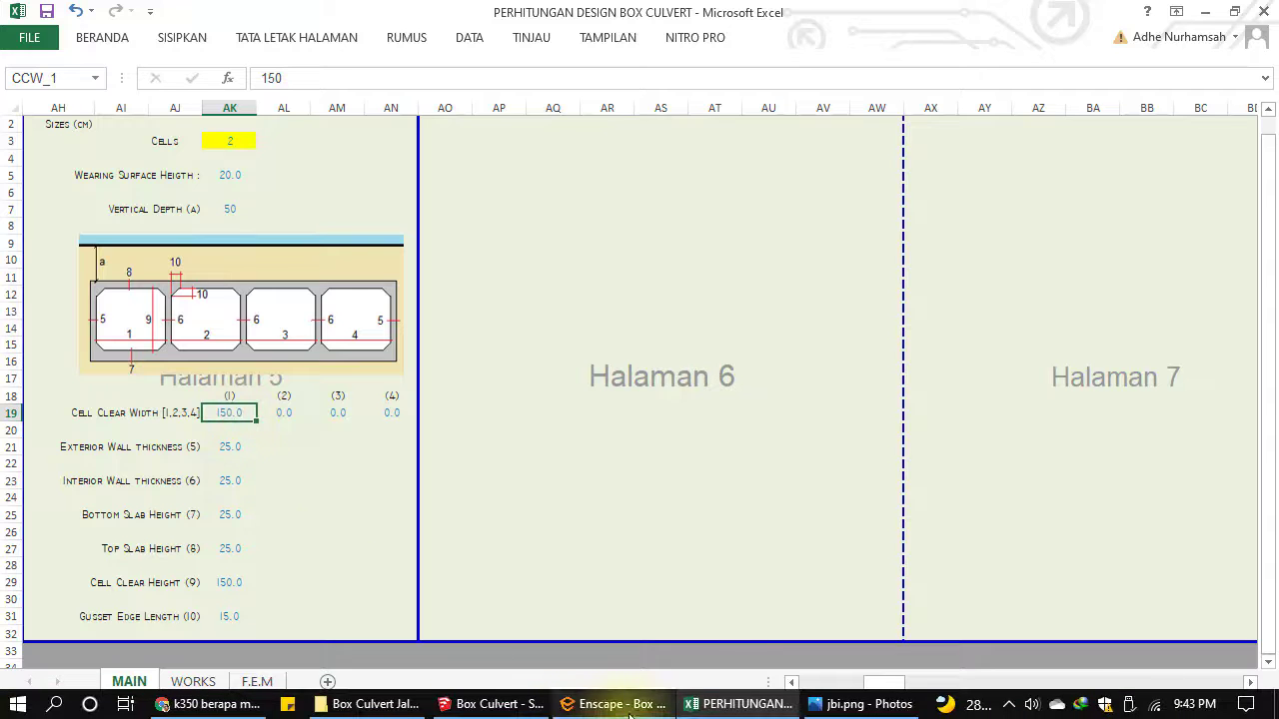
click(500, 711)
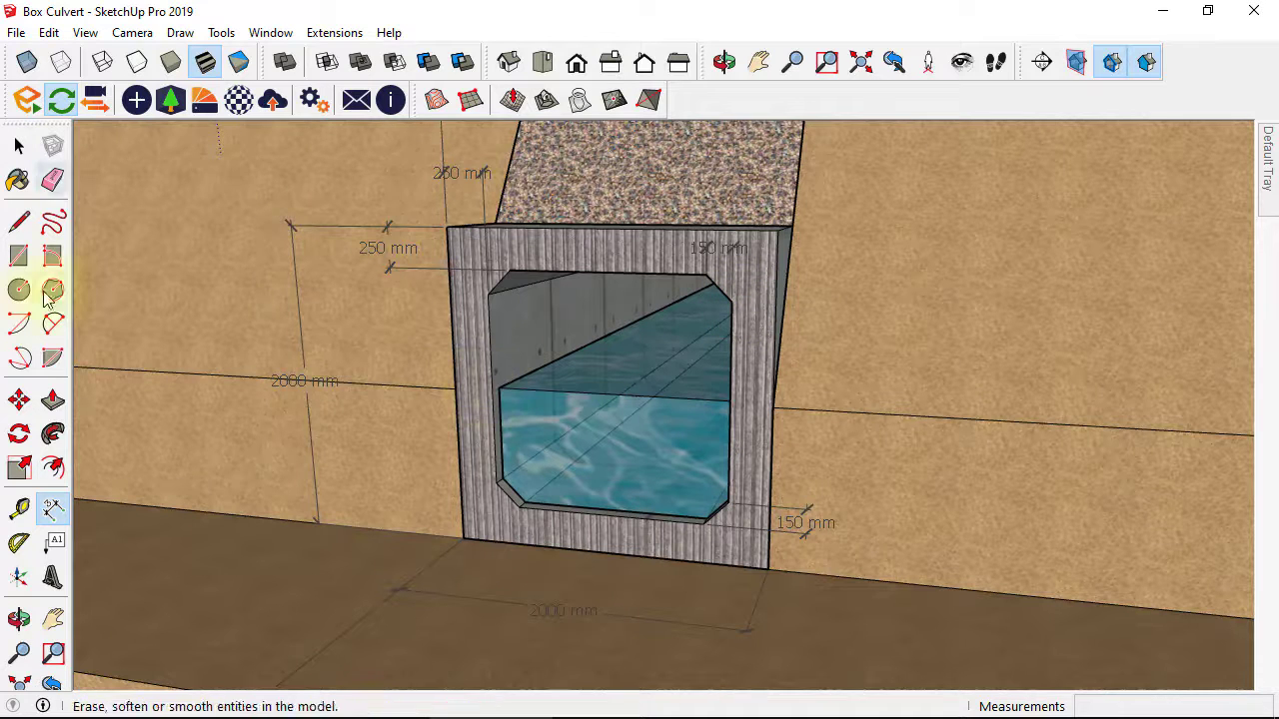
click(486, 295)
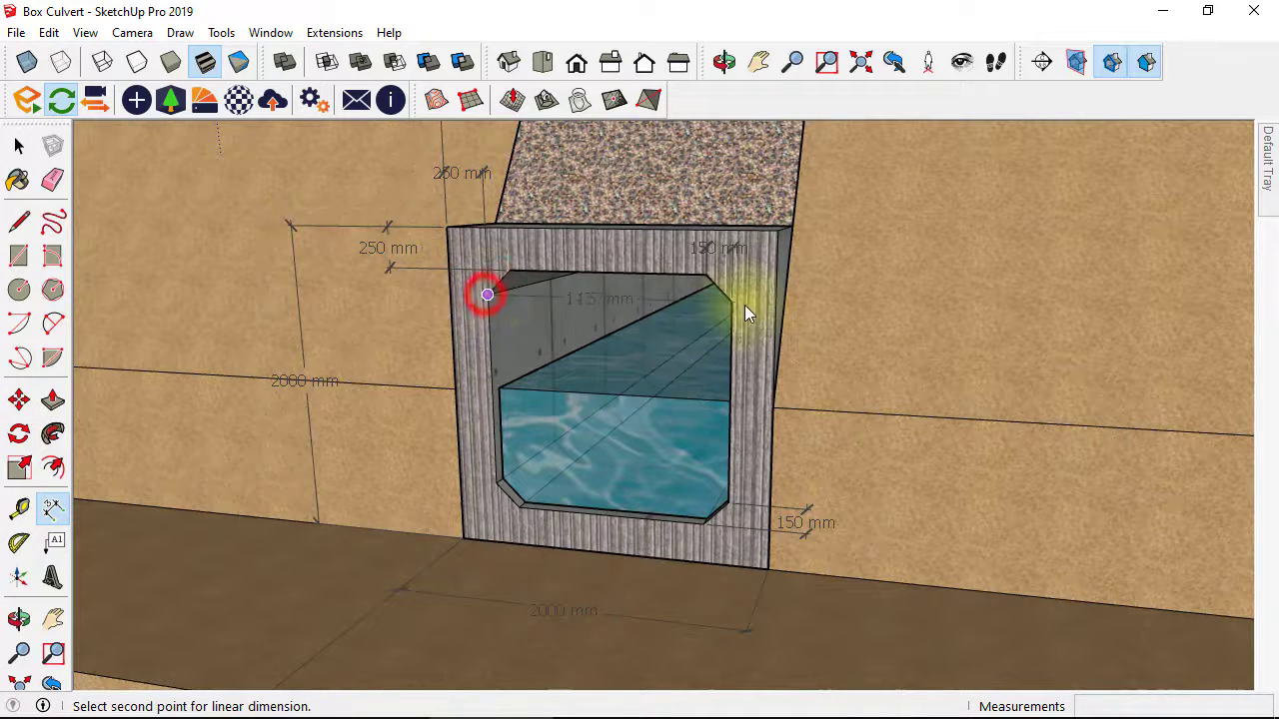
click(731, 302)
click(701, 441)
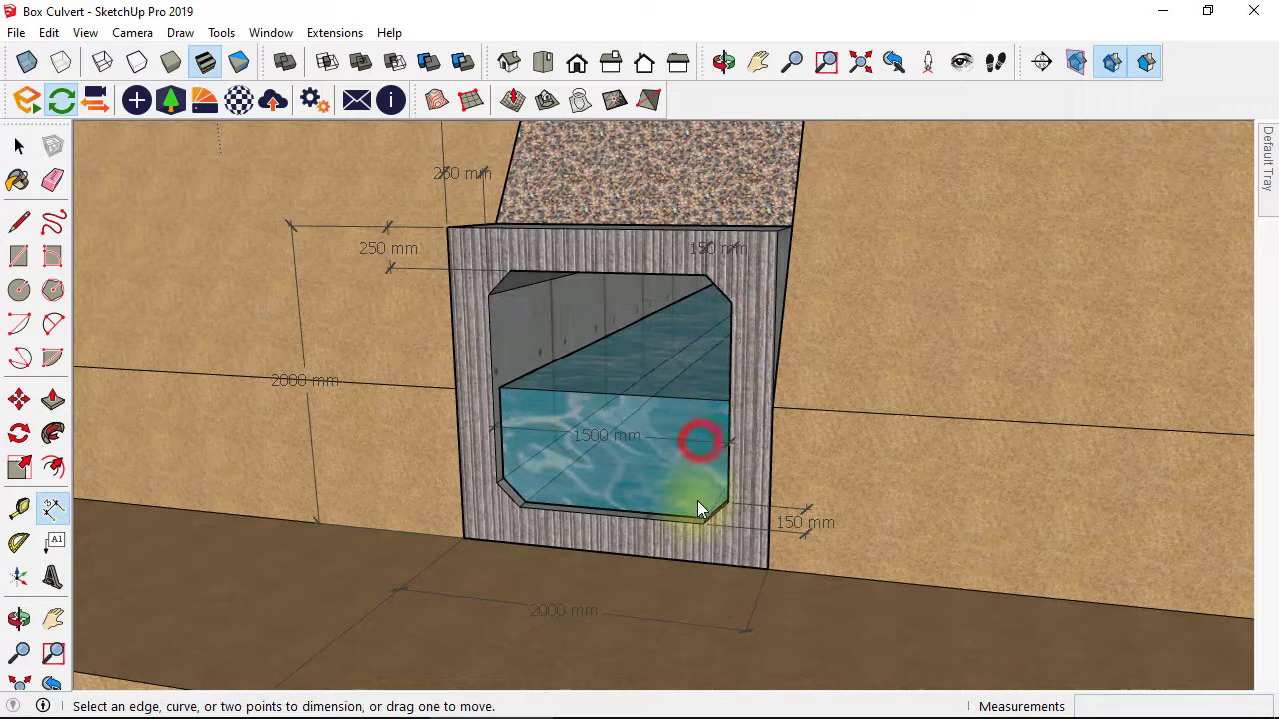
click(702, 519)
click(705, 273)
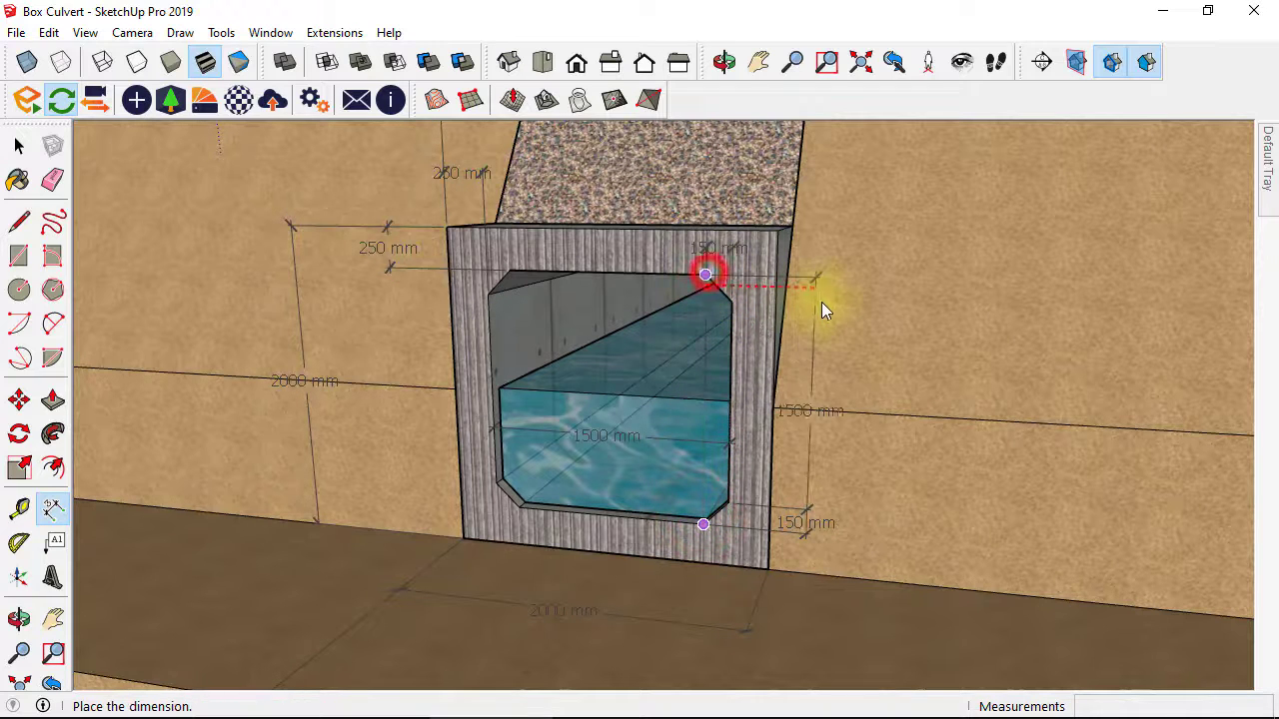
click(865, 305)
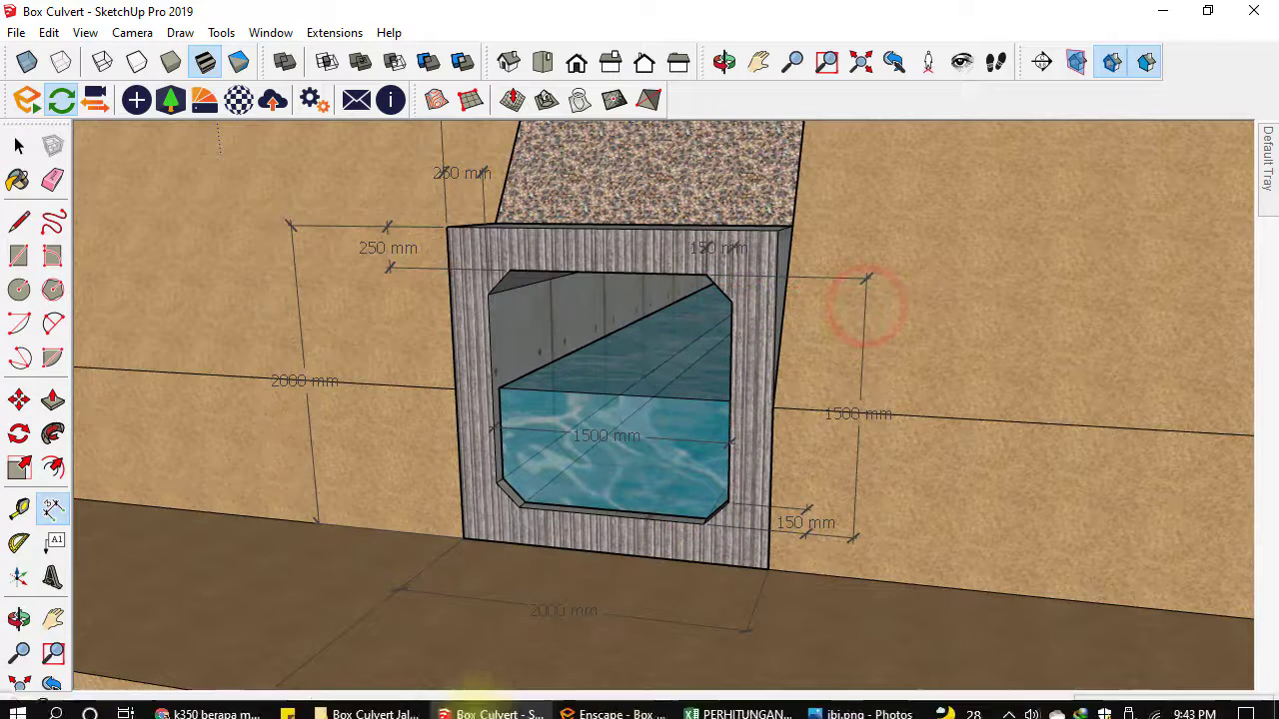
Step: Return to the Excel workbook and set both the exterior and interior wall thickness to 25 cm
click(725, 707)
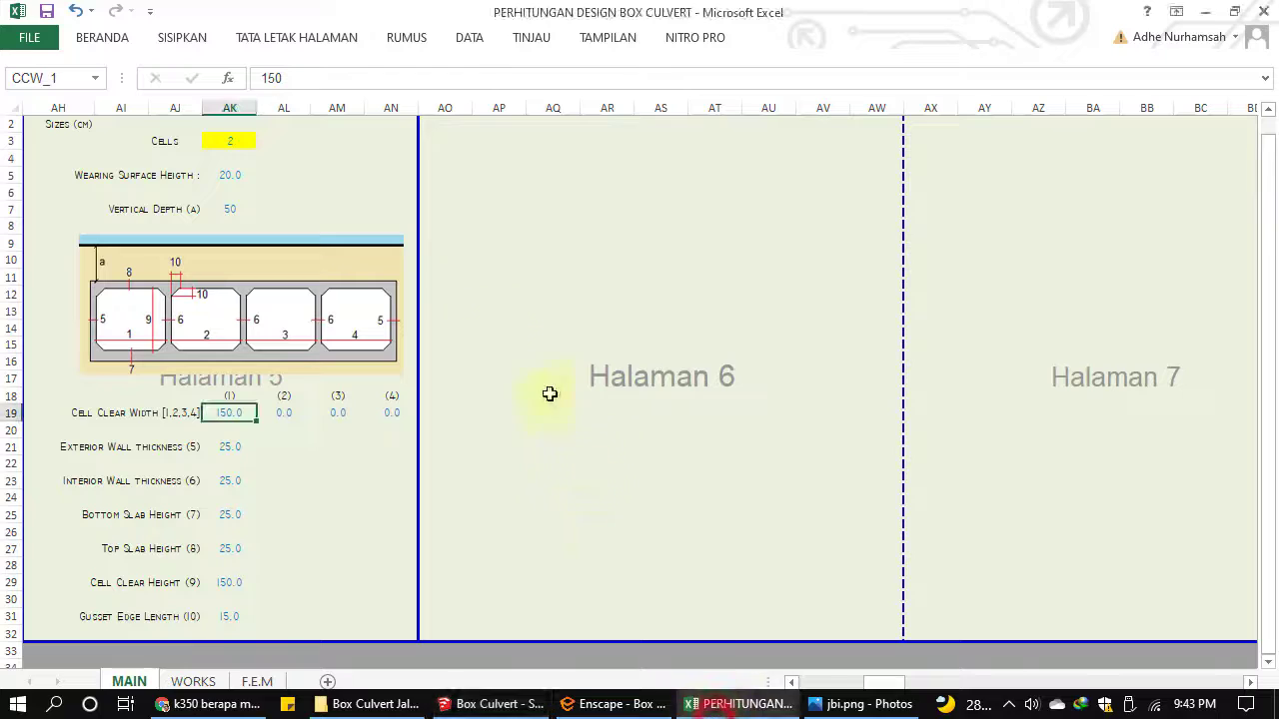
click(237, 450)
click(265, 449)
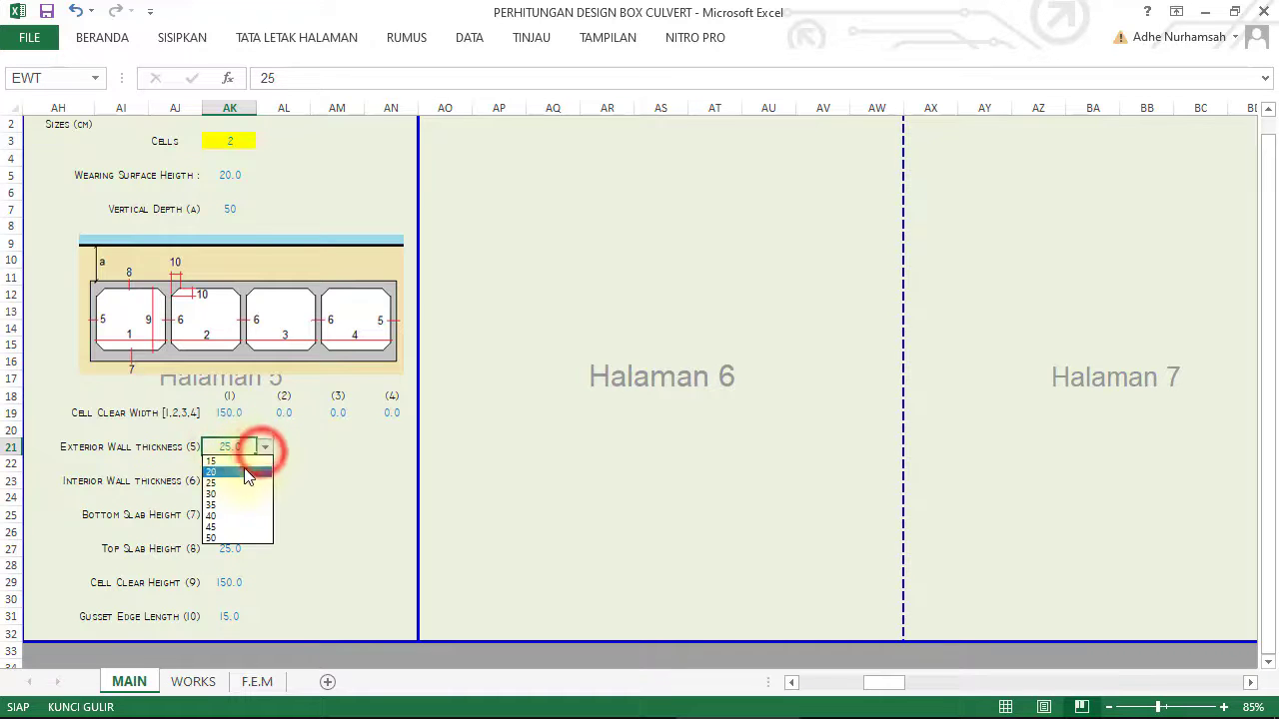
click(236, 483)
click(240, 480)
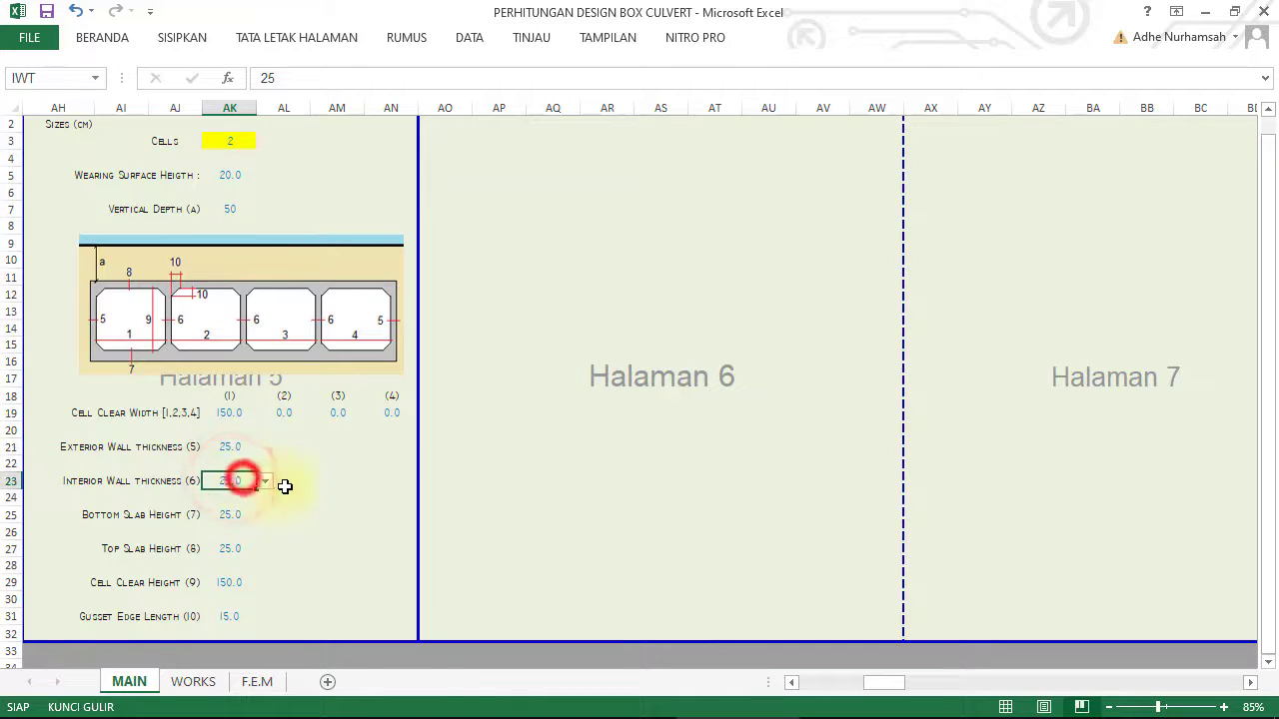
click(264, 481)
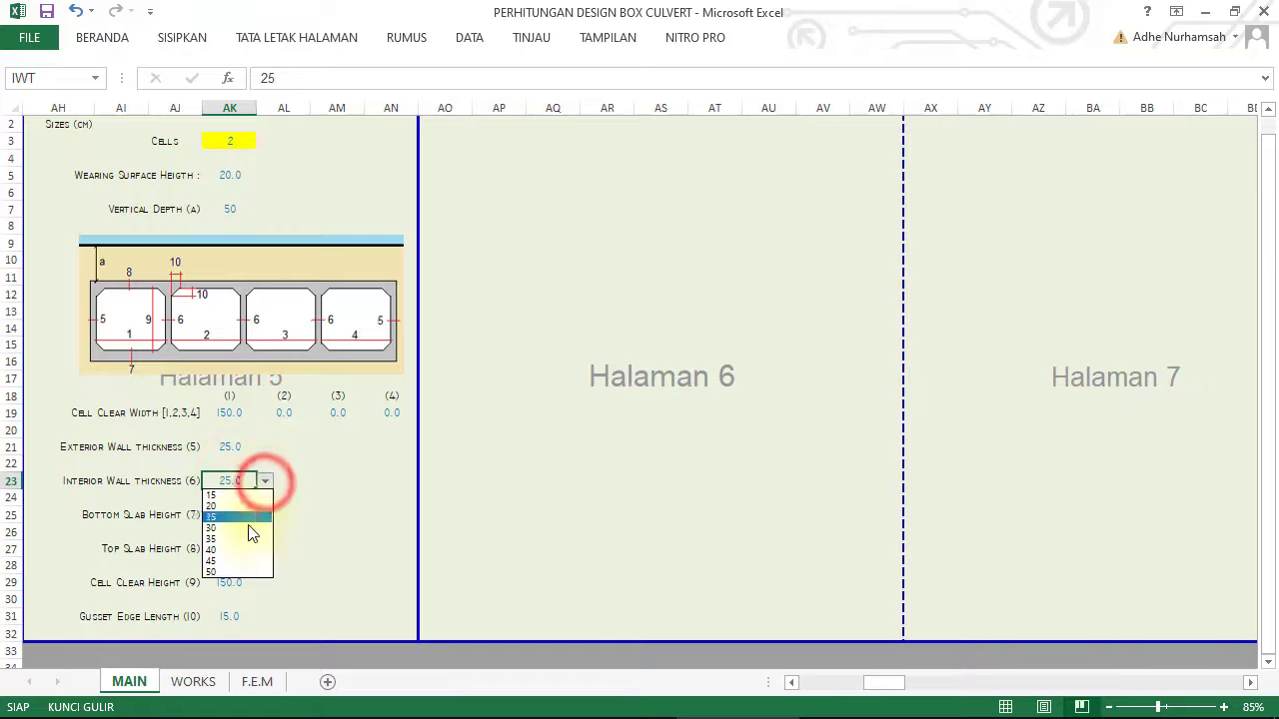
click(245, 517)
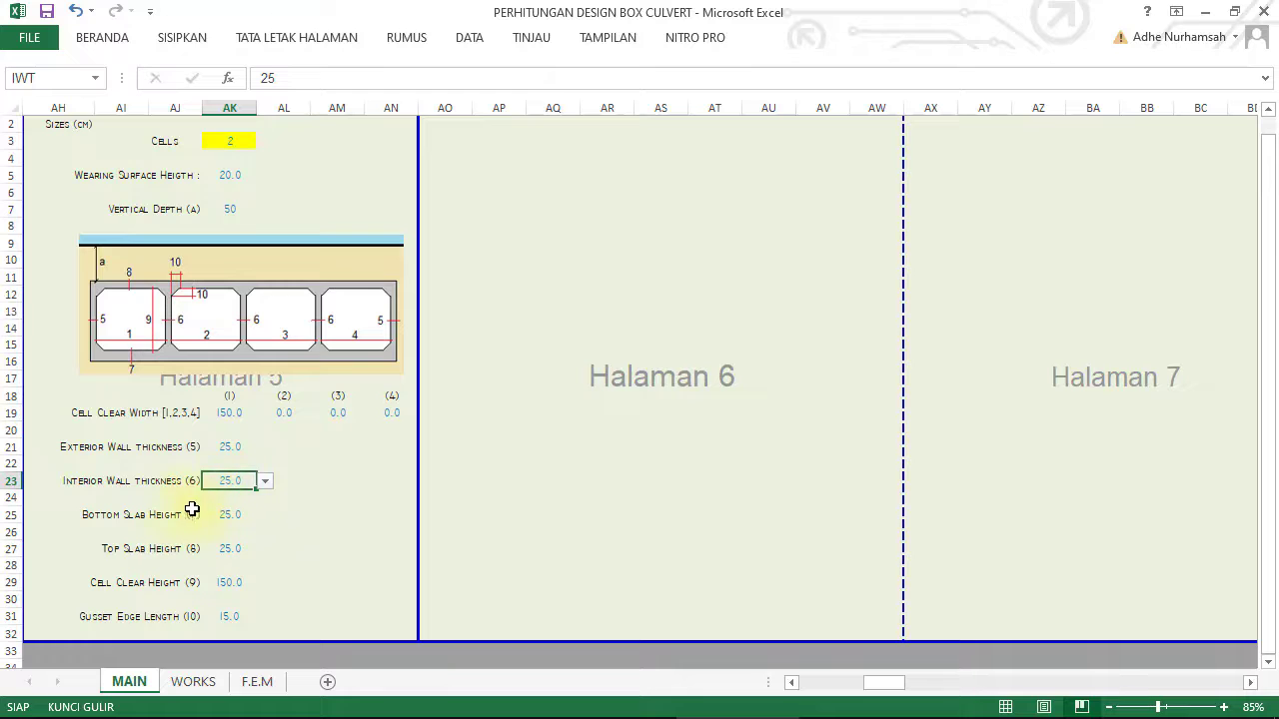
Step: Set the bottom slab height to 25 cm
click(245, 515)
click(265, 517)
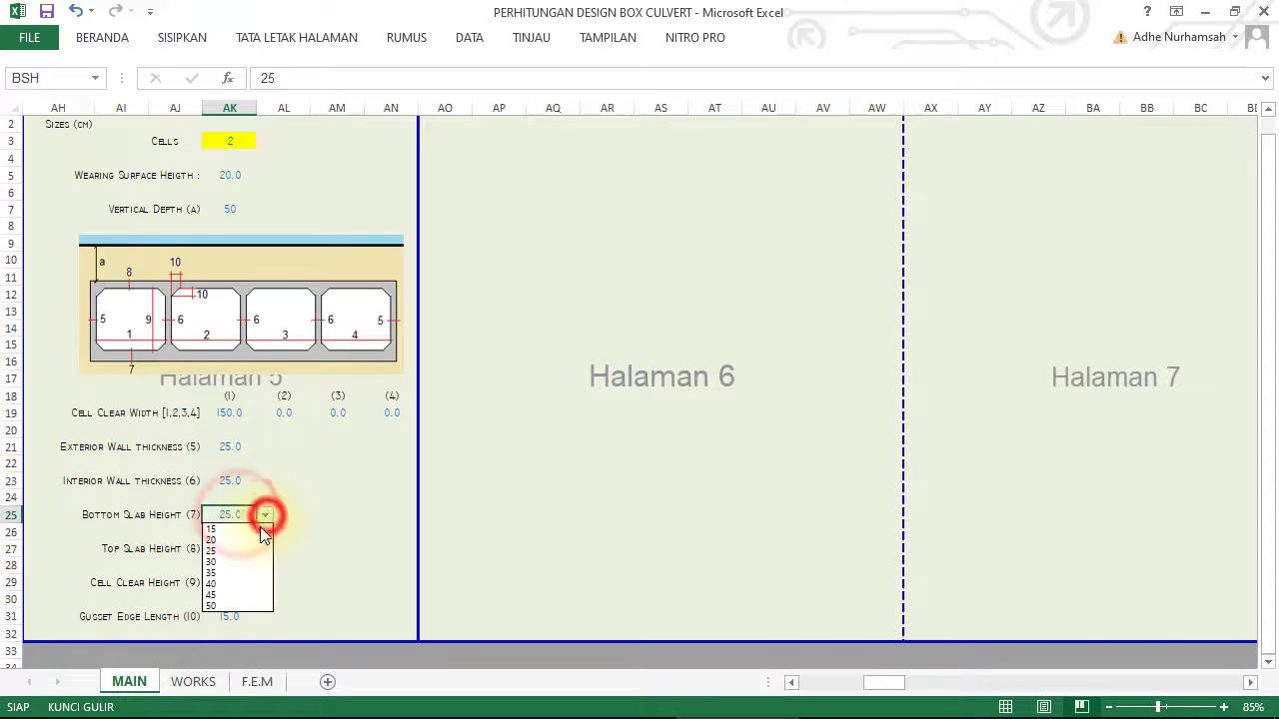
click(245, 548)
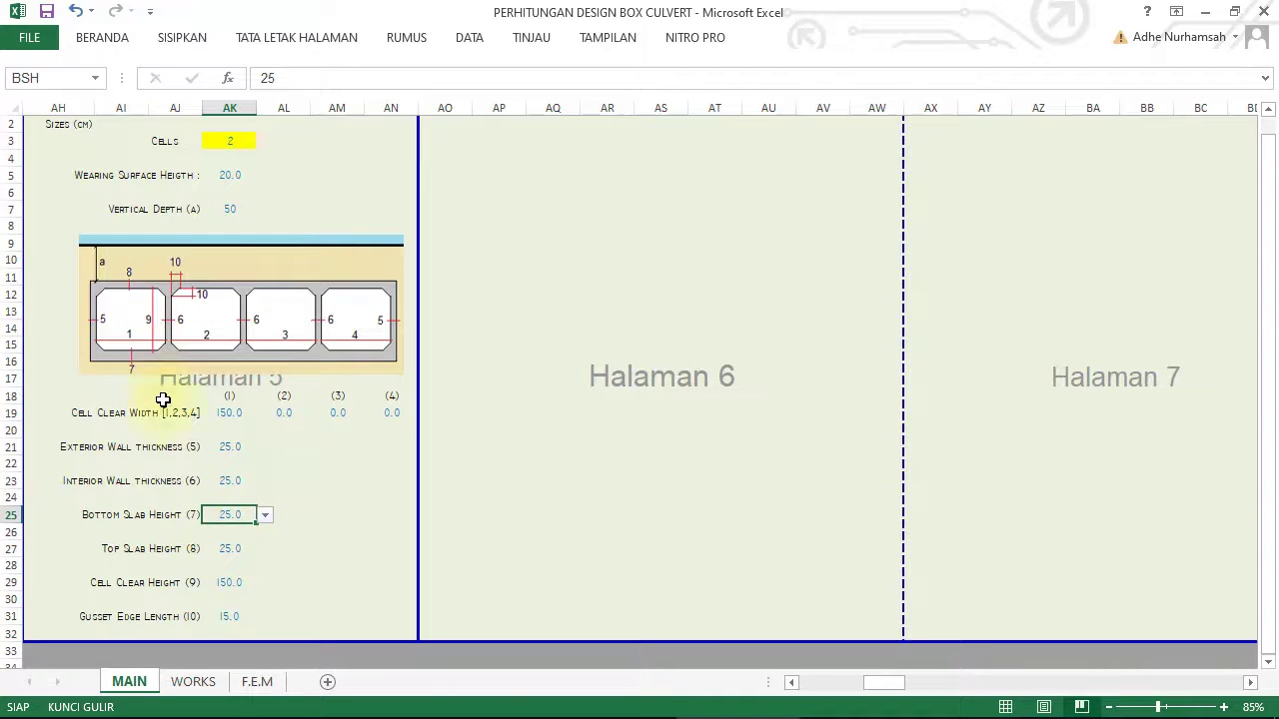
Step: Review the top slab height, cell clear height and gusset edge length, and switch to the SketchUp model to compare them
click(234, 548)
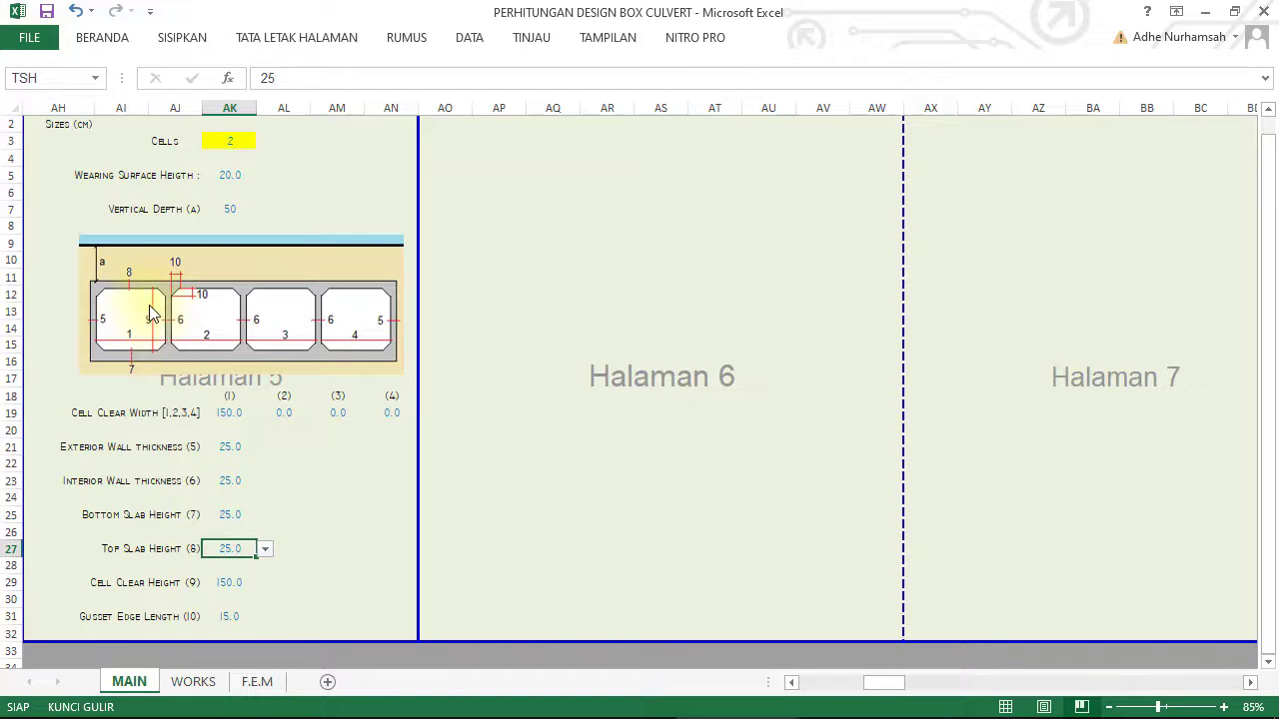
click(245, 578)
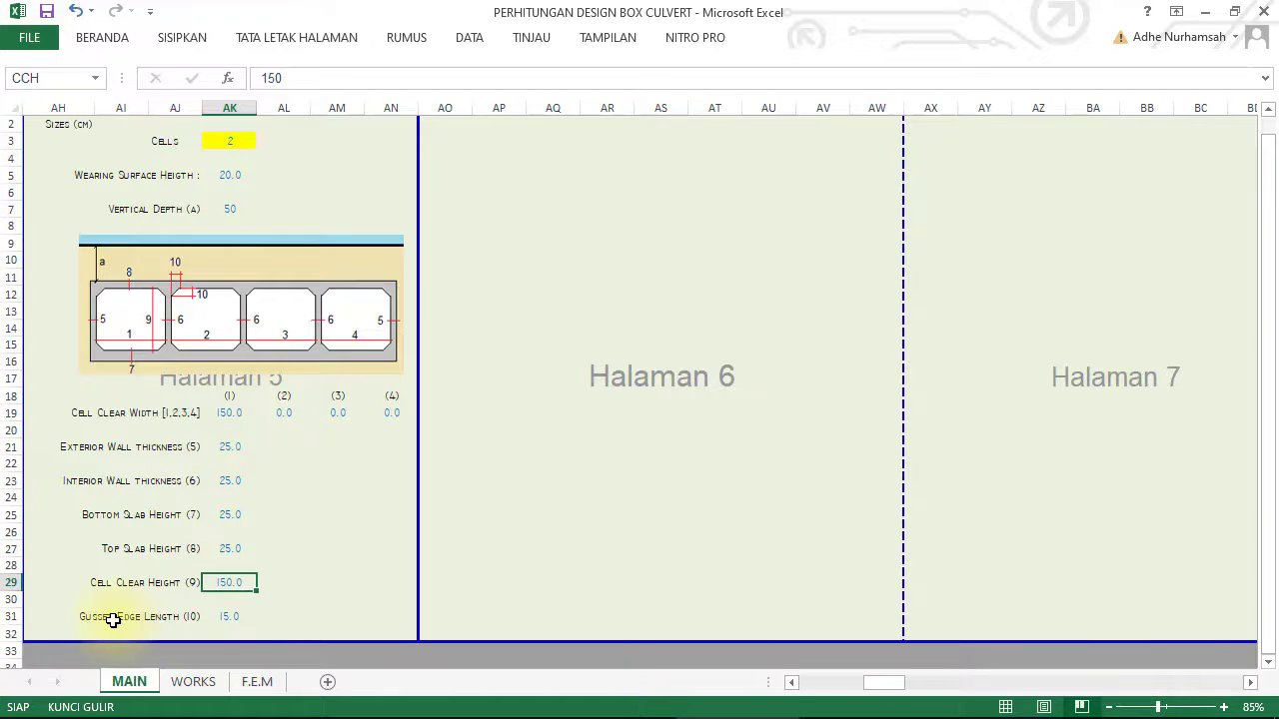
click(229, 615)
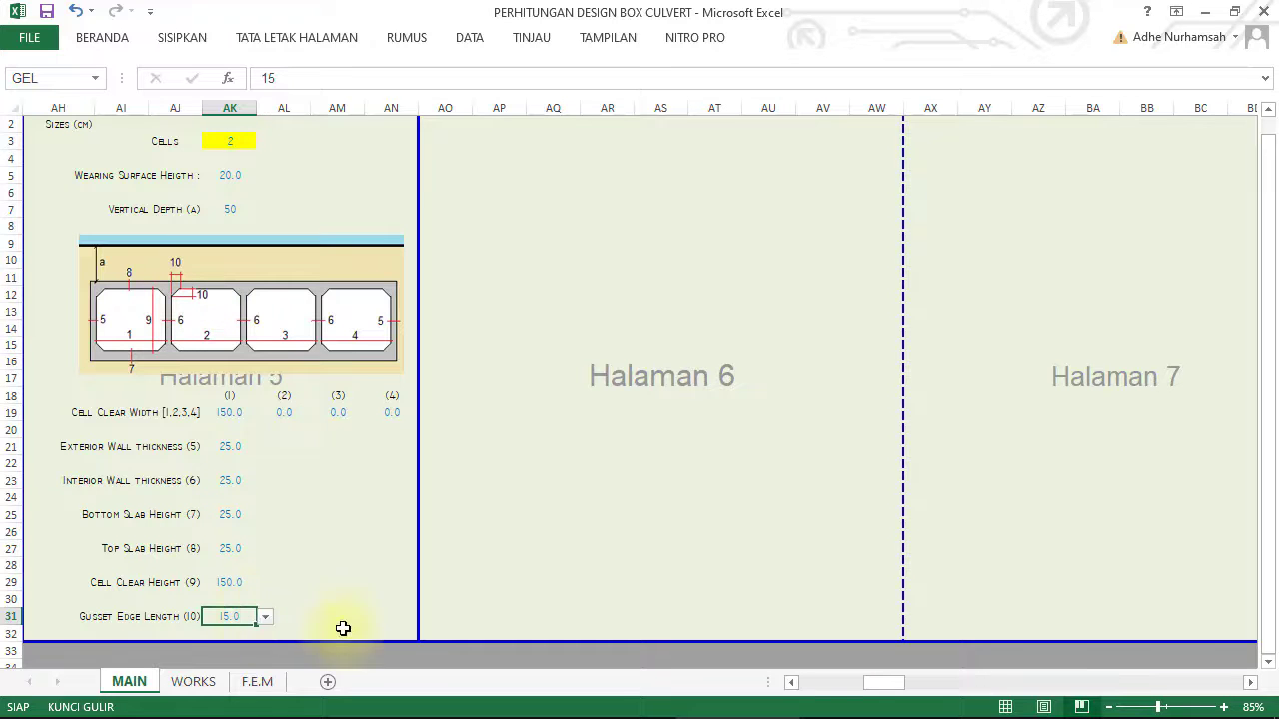
click(521, 704)
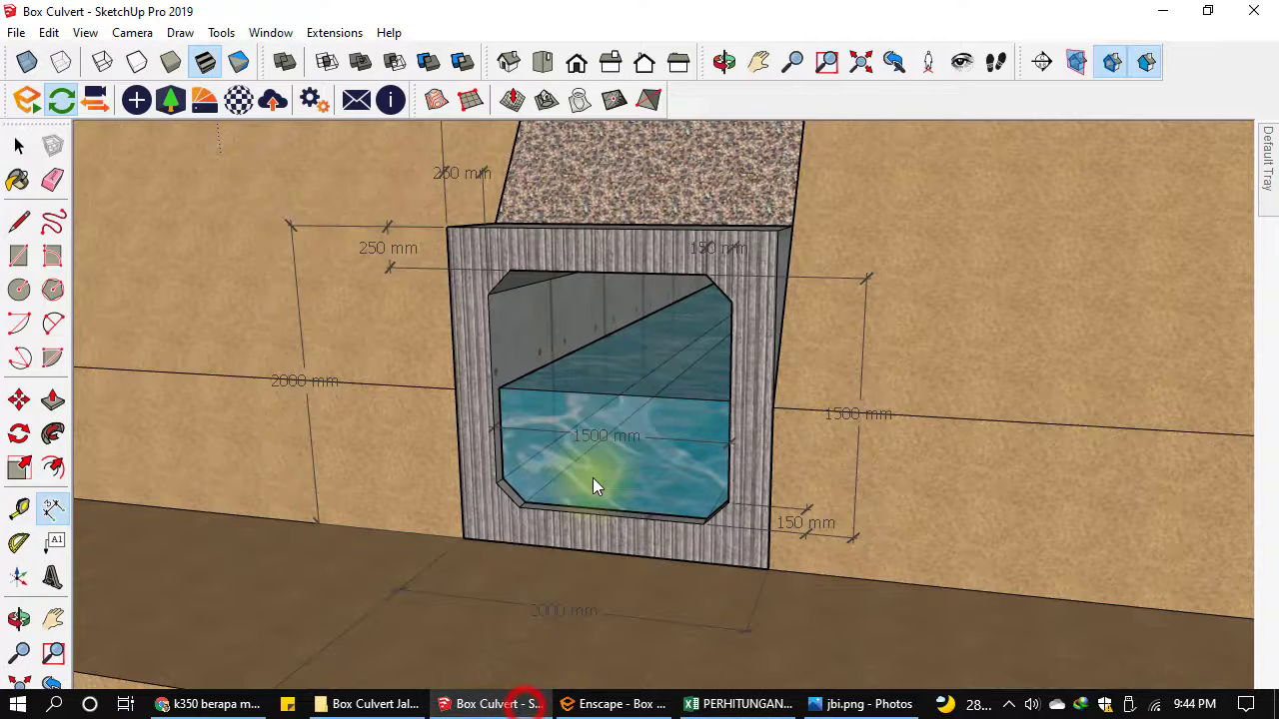
Step: Check the gusset dimensions in the SketchUp model, and return to the first page of the Excel workbook
click(709, 250)
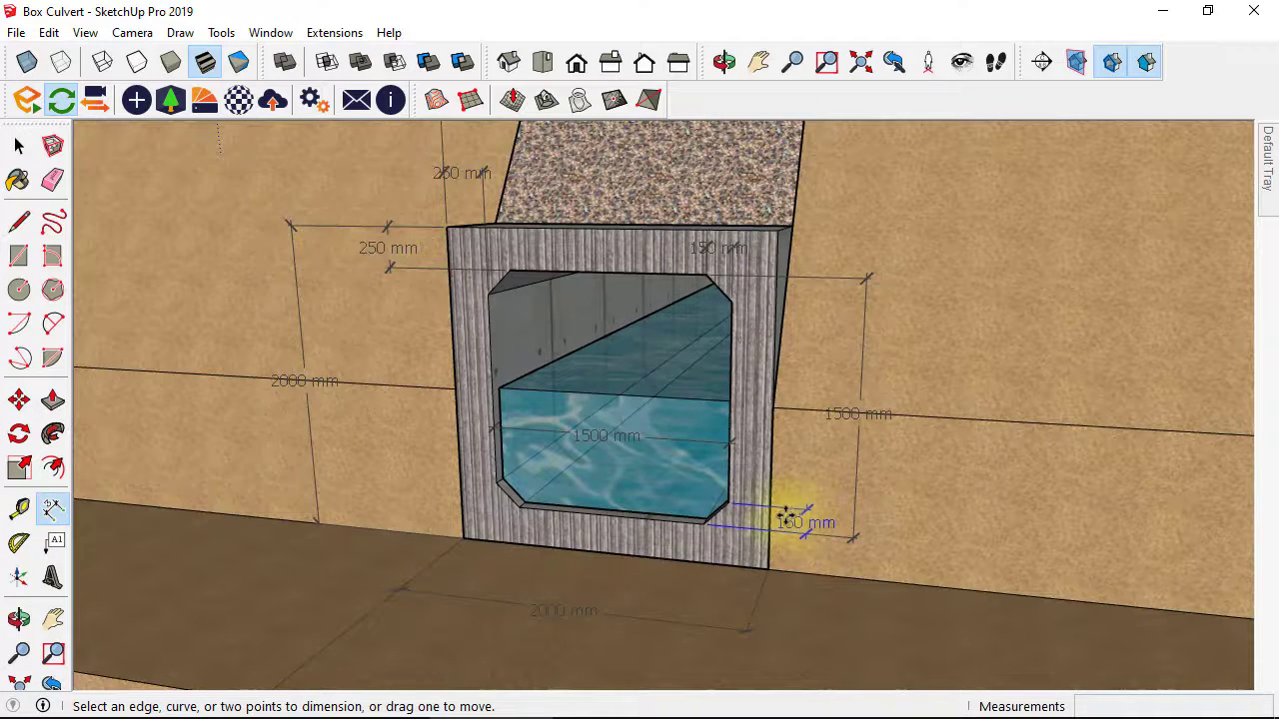
click(697, 711)
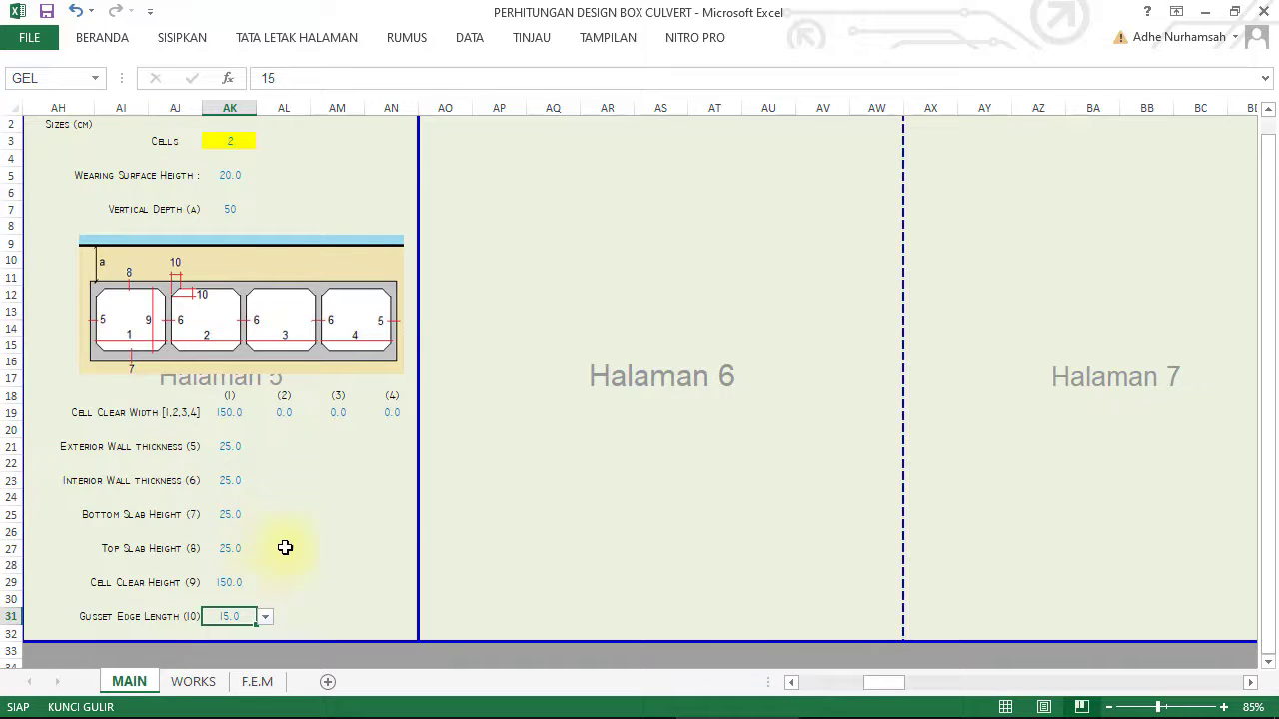
scroll(371, 513, left, 10)
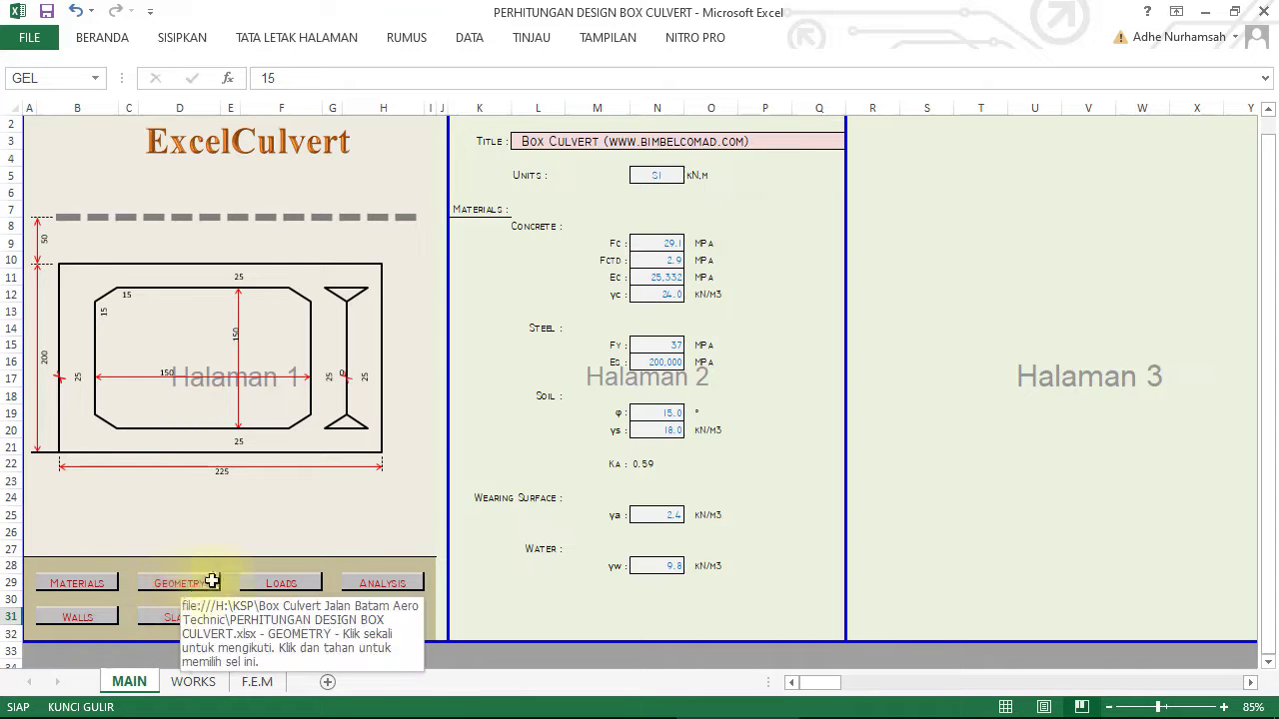
Step: Open the loads section, consult the truck weight table in the Photos image jbi.png, and return to Excel to examine the equivalent lane load
click(280, 588)
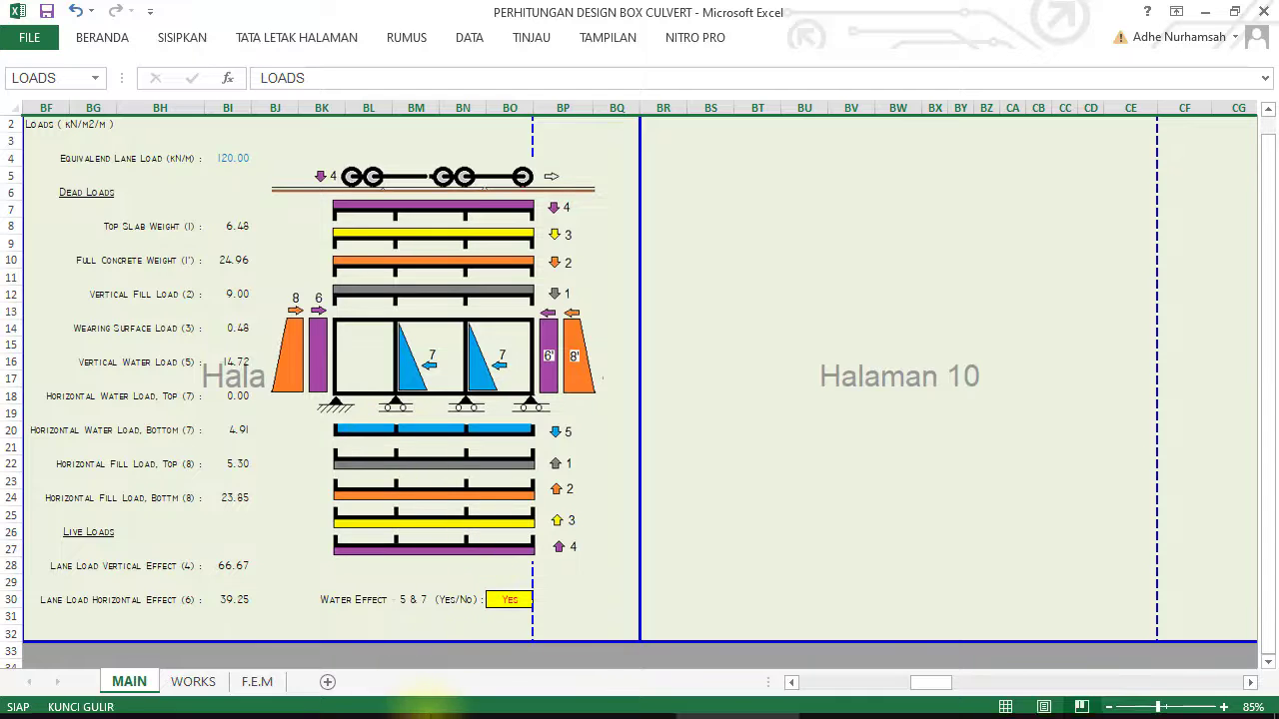
mouse_move(419, 715)
click(815, 701)
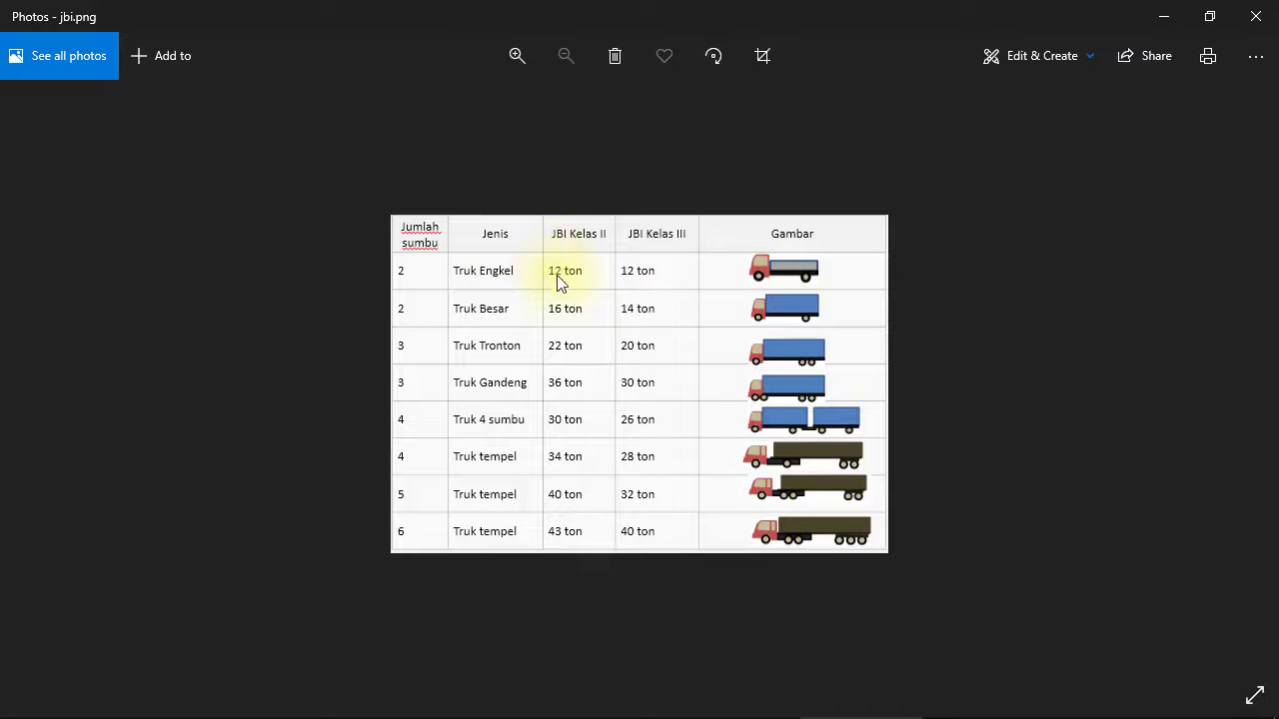
mouse_move(570, 715)
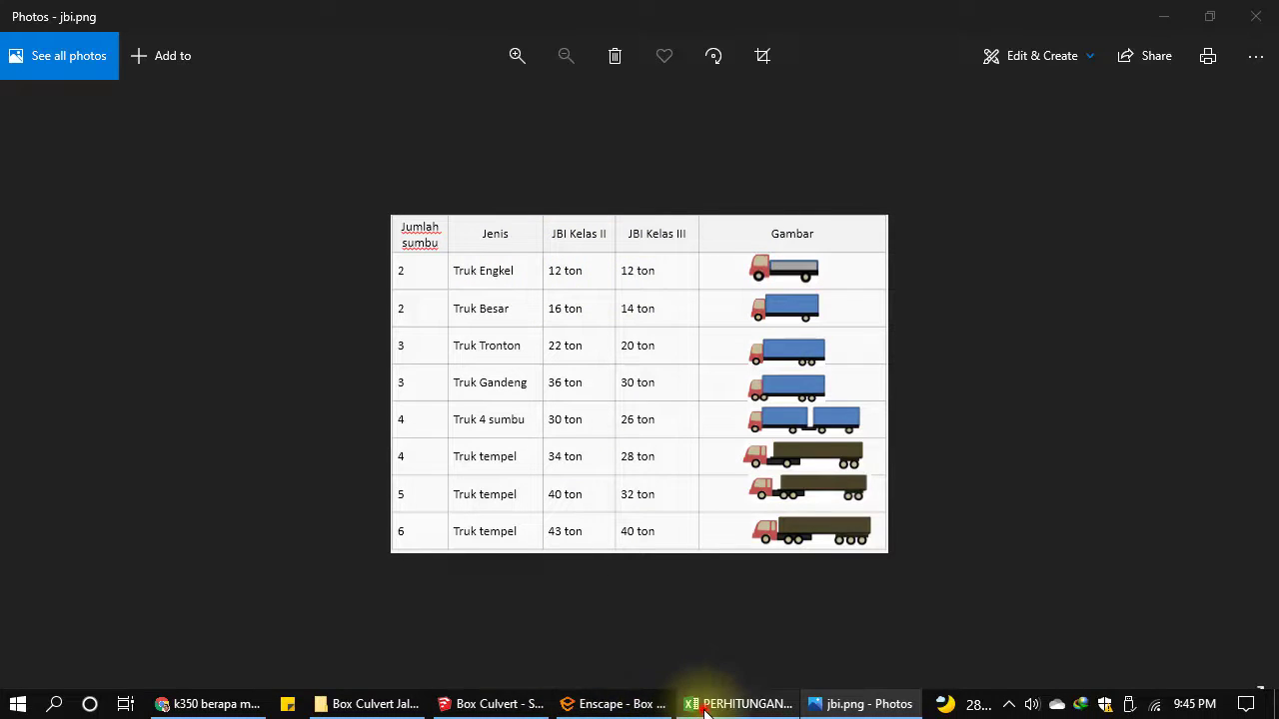
click(699, 704)
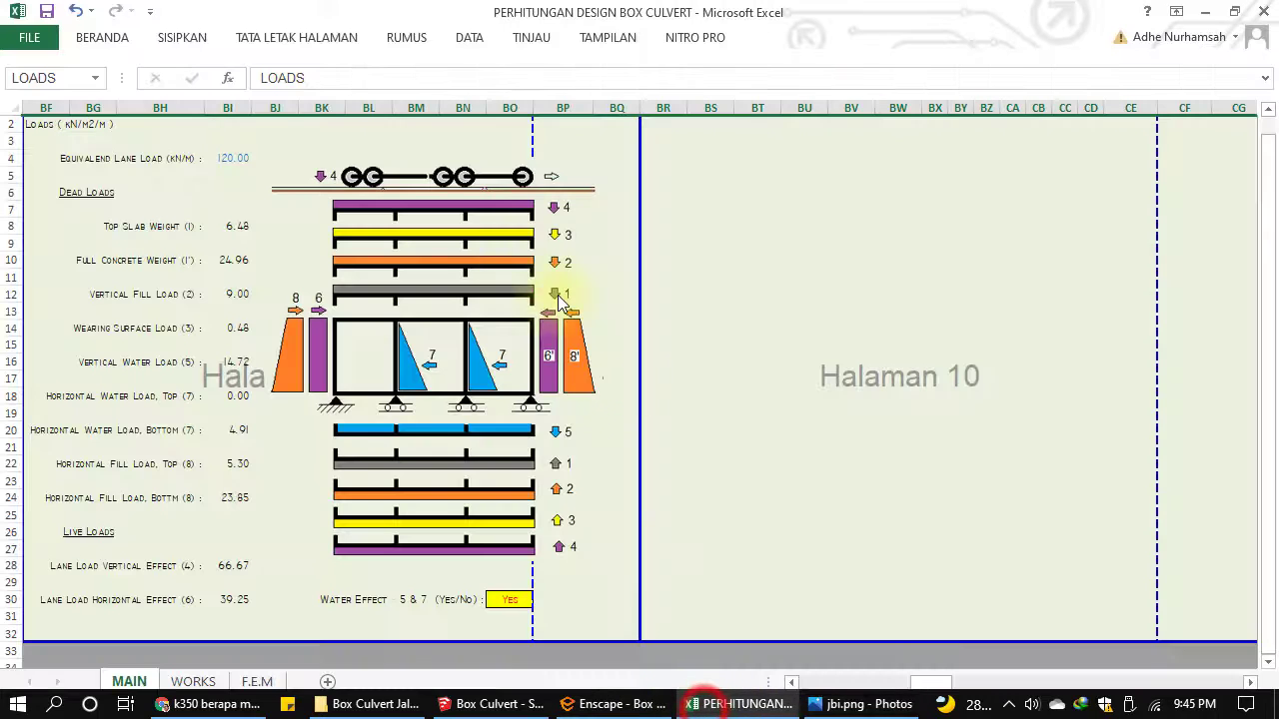
click(229, 158)
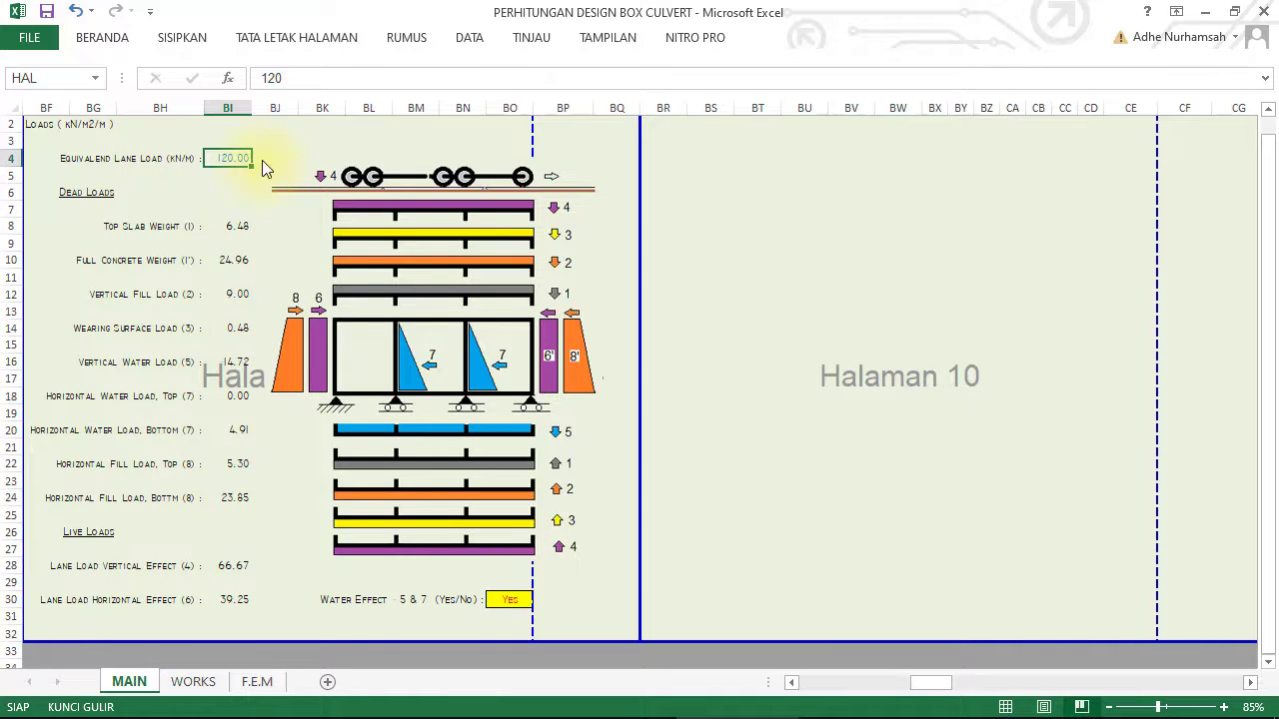
click(231, 158)
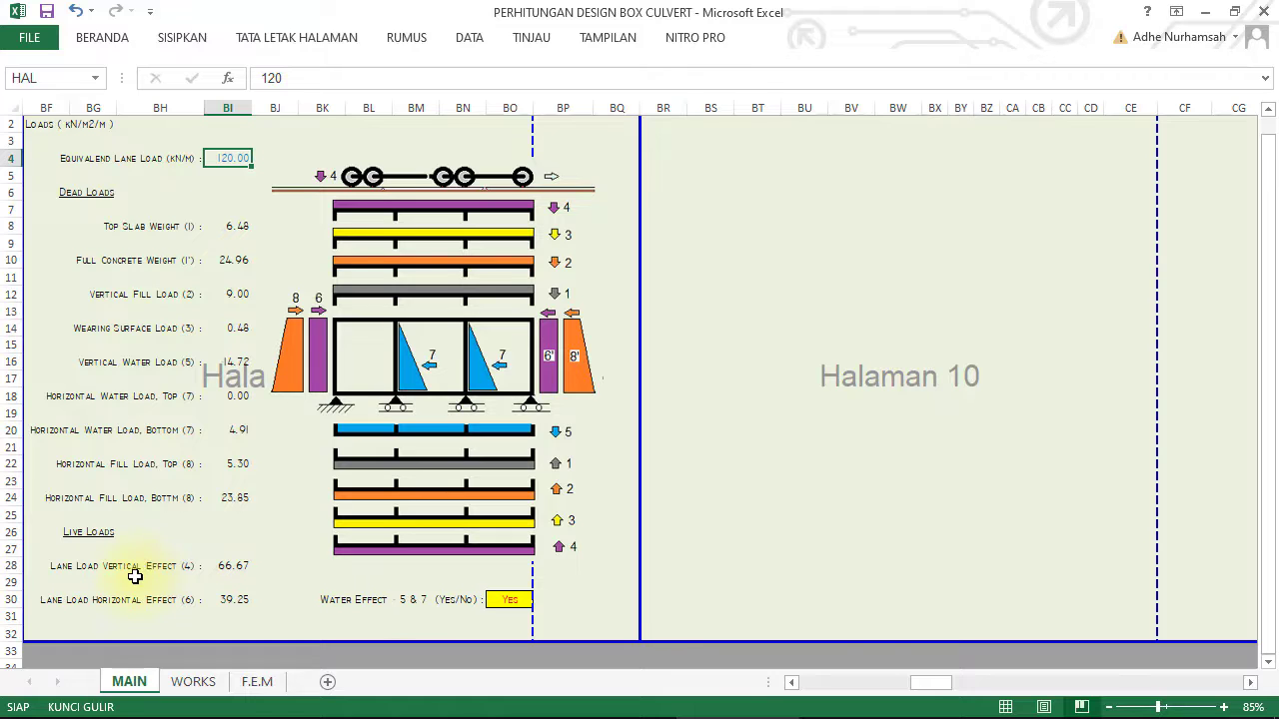
Step: Switch the water effect for loads 5 and 7 to No to compare the water loads, and restore it to Yes
click(521, 604)
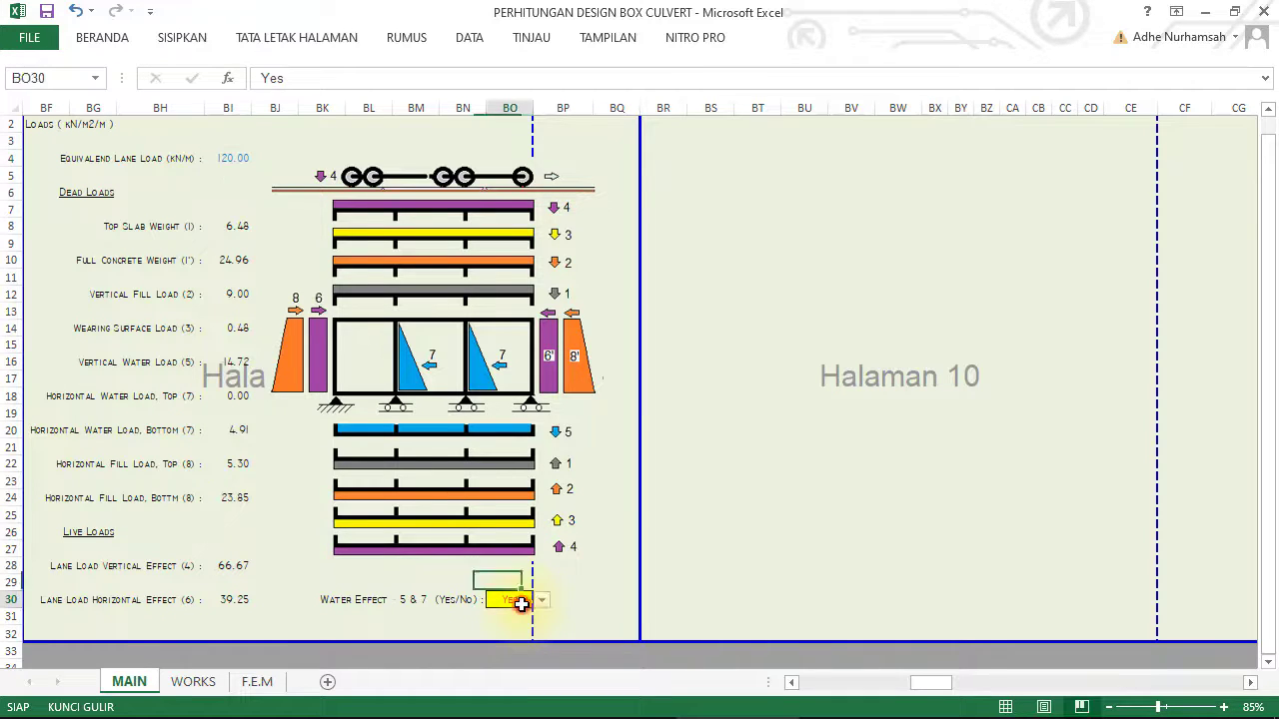
click(541, 599)
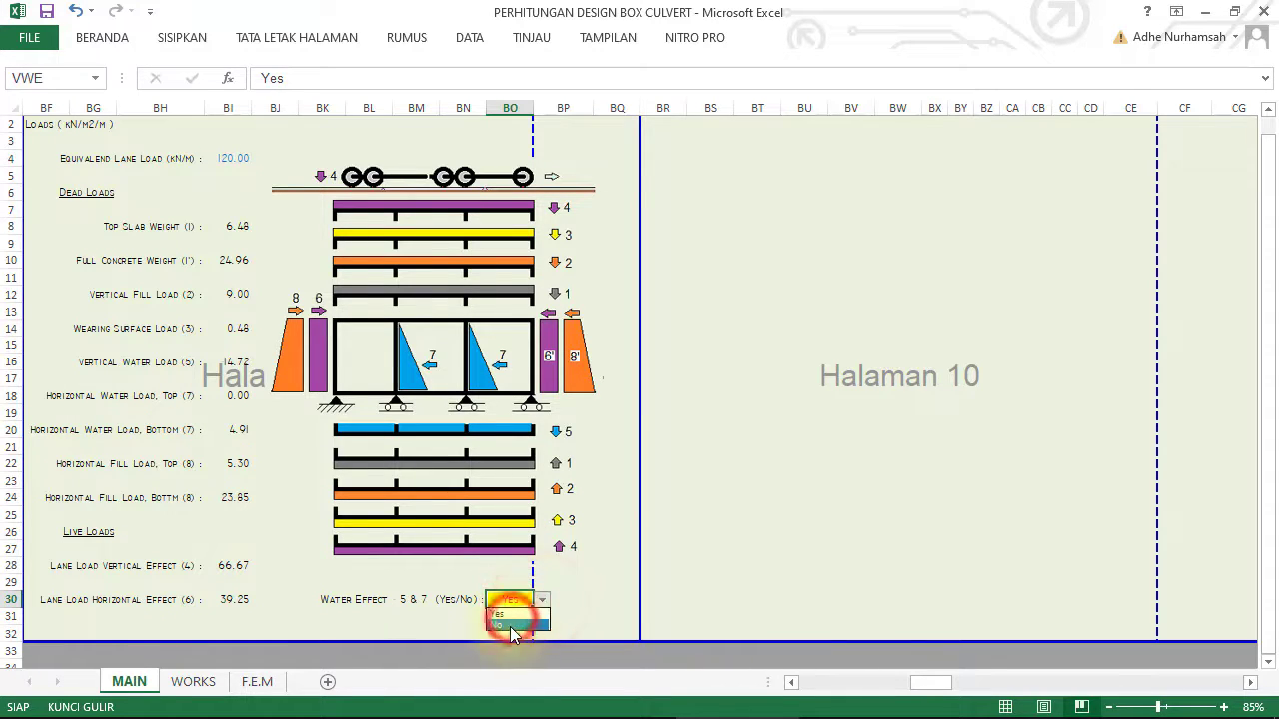
click(512, 624)
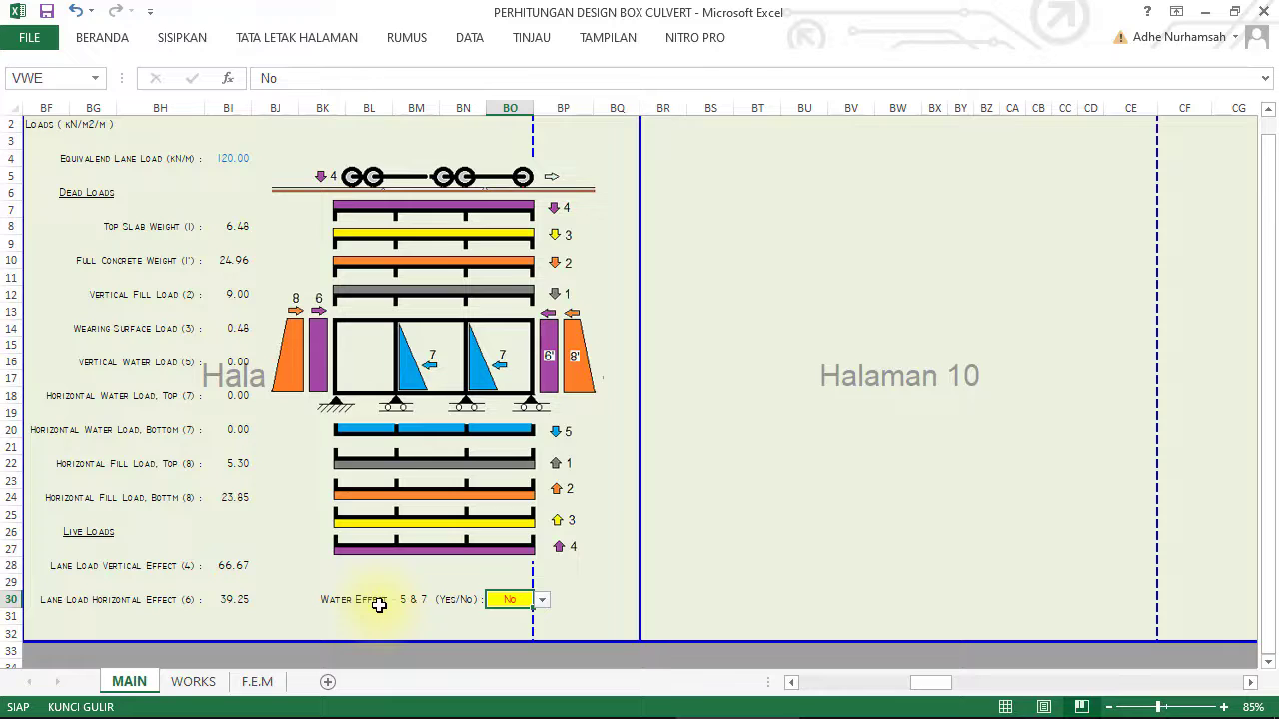
click(541, 603)
click(512, 614)
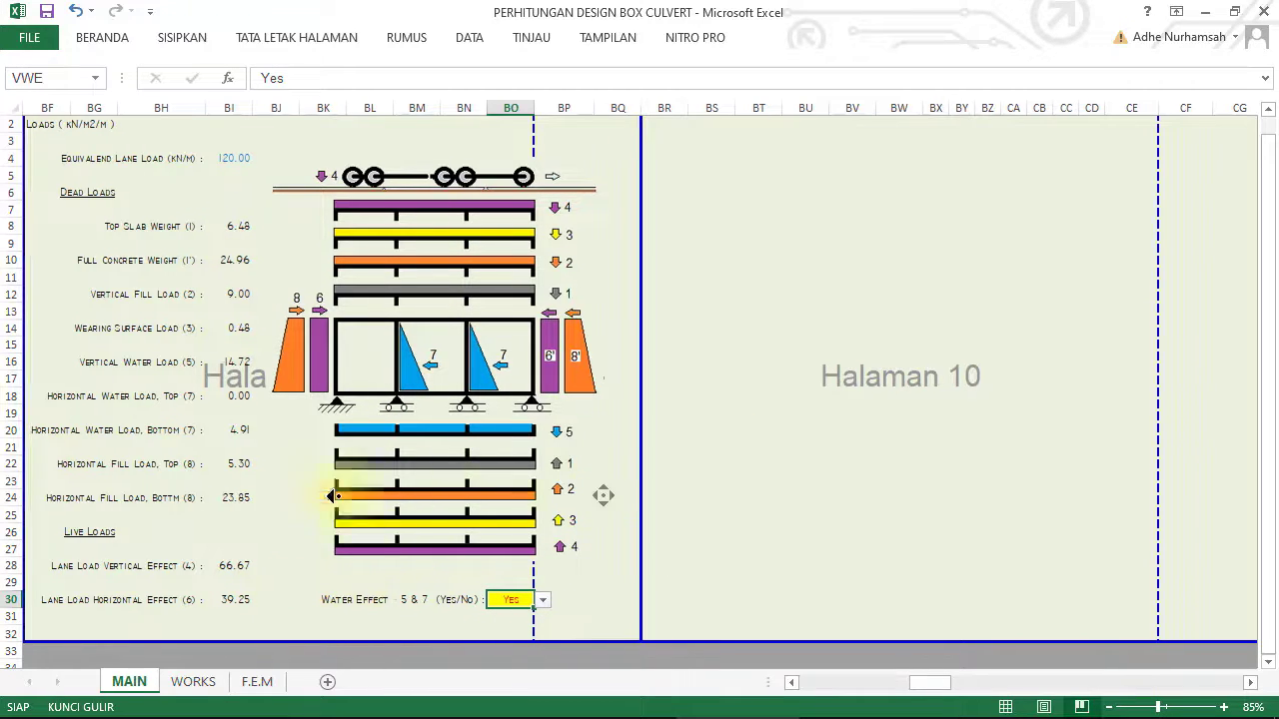
Step: Examine the analysis section's moment and shear diagrams and the force details table, and open the walls design section
click(334, 496)
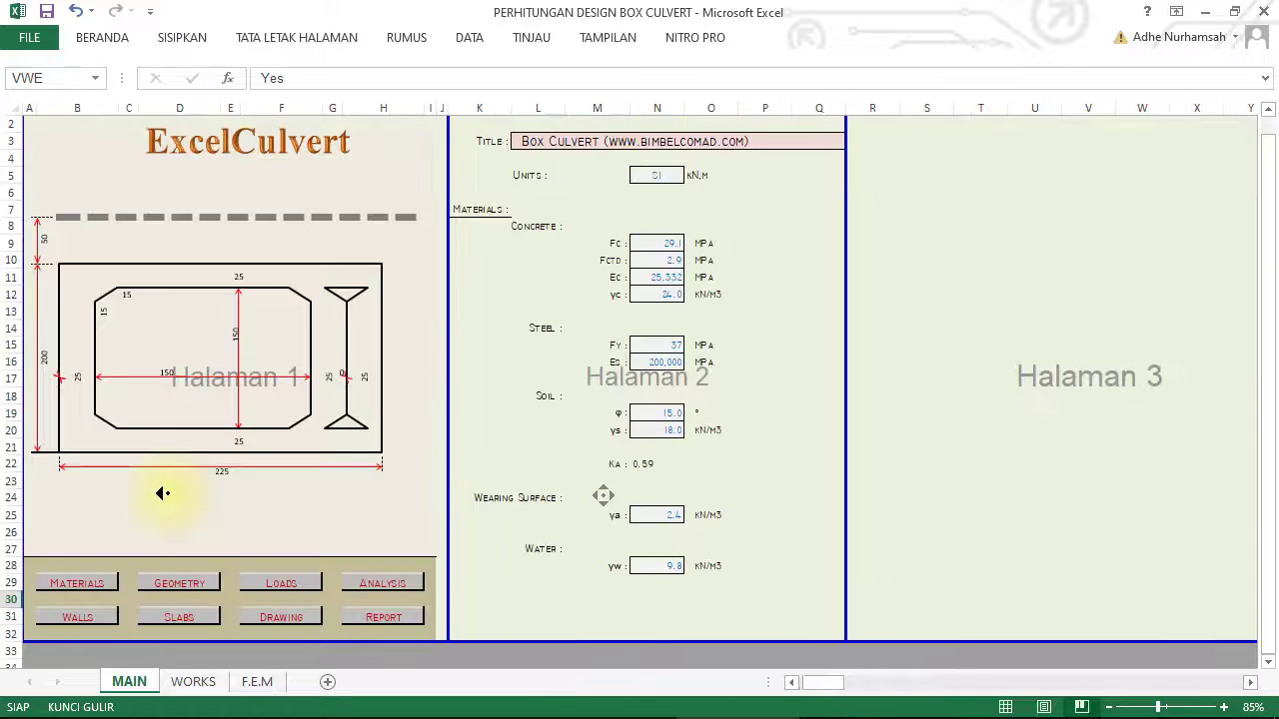
click(377, 596)
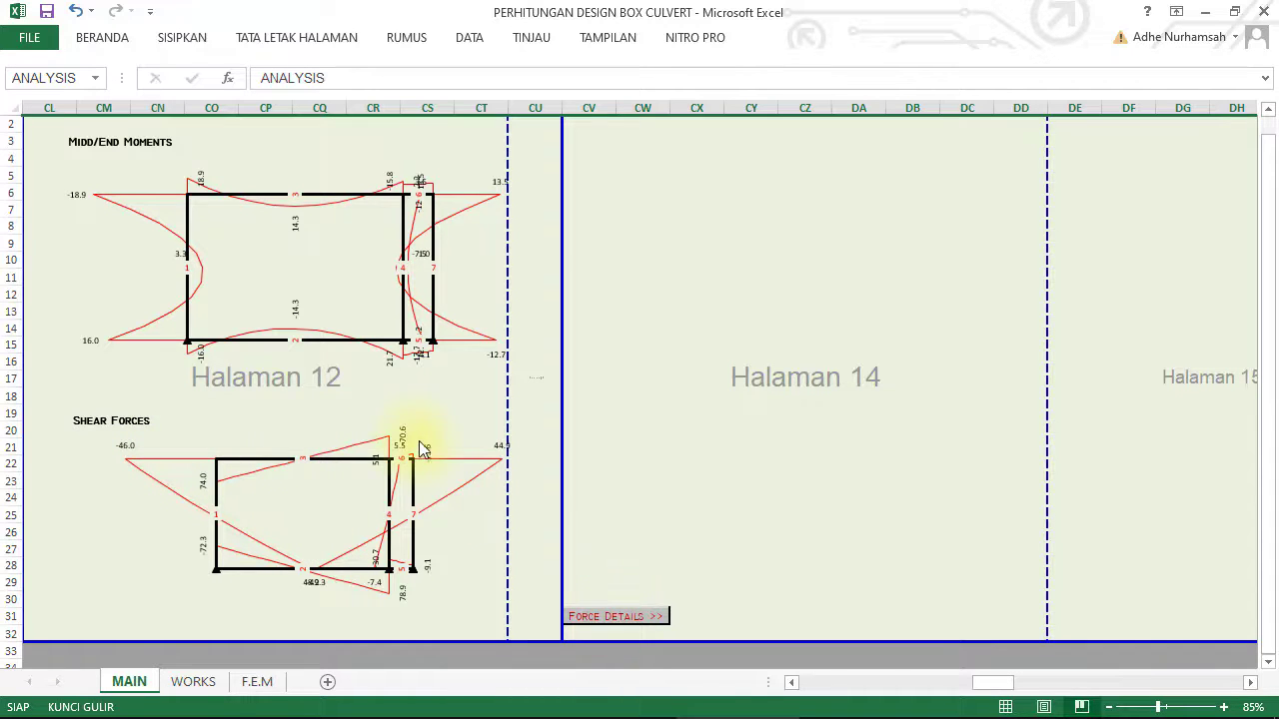
click(631, 616)
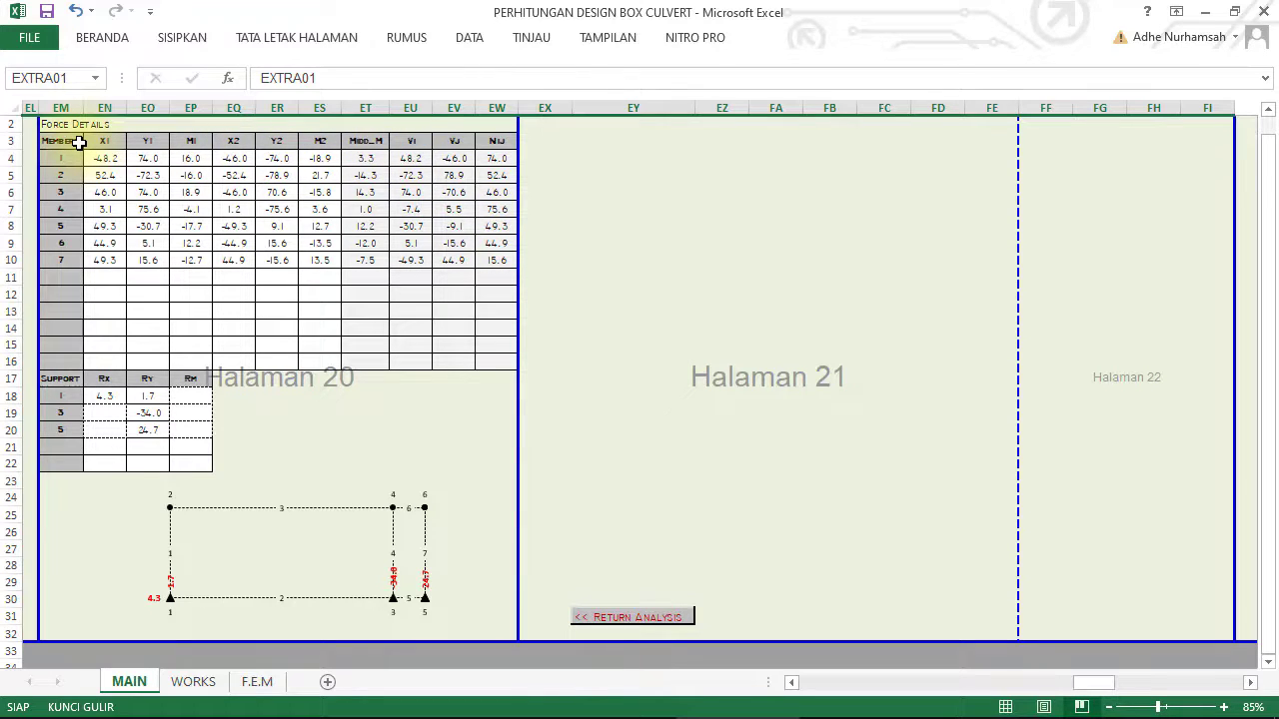
click(619, 606)
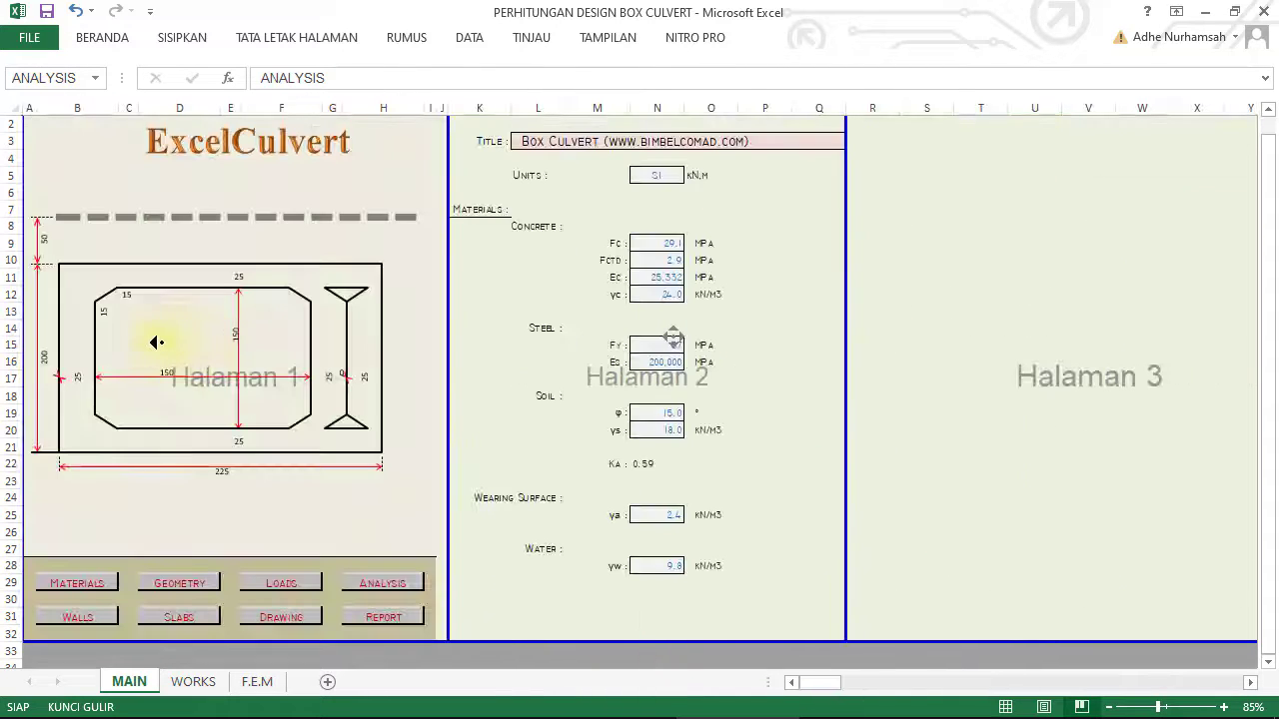
click(75, 619)
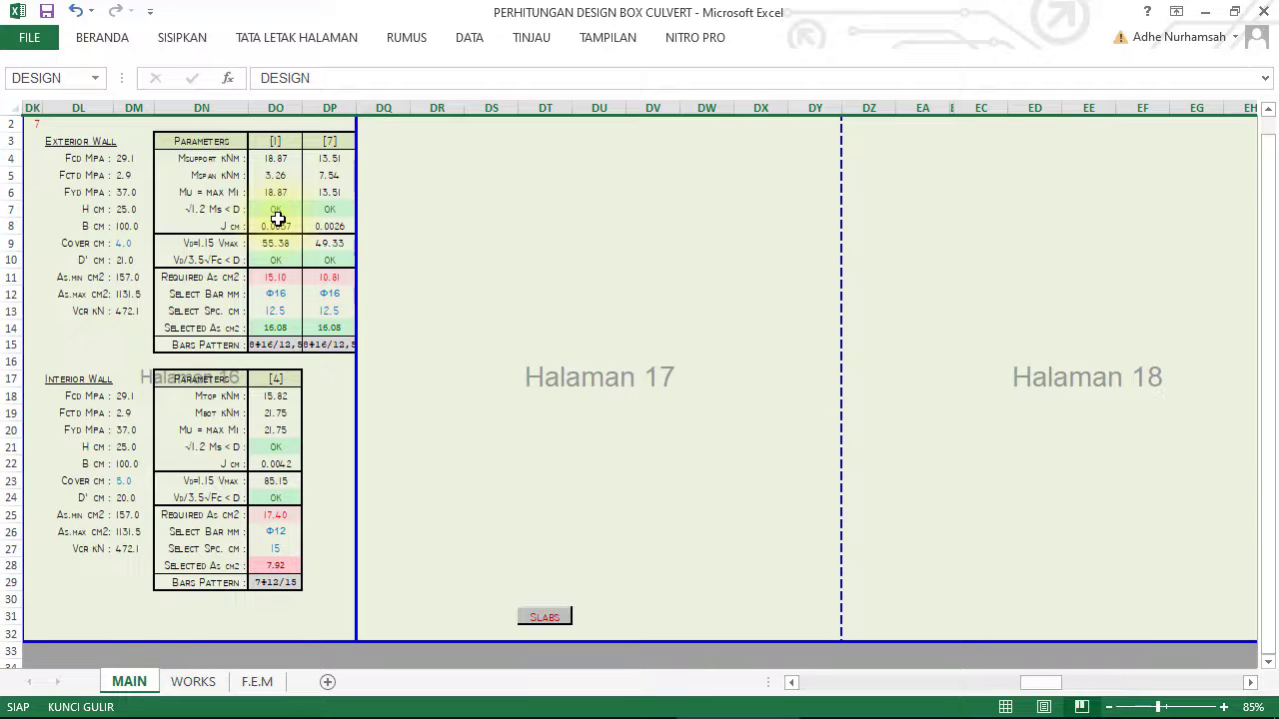
Step: Select 16 mm bars for exterior wall 1 and set the bar spacing of exterior walls 1 and 7 to 20 cm
click(285, 296)
click(311, 293)
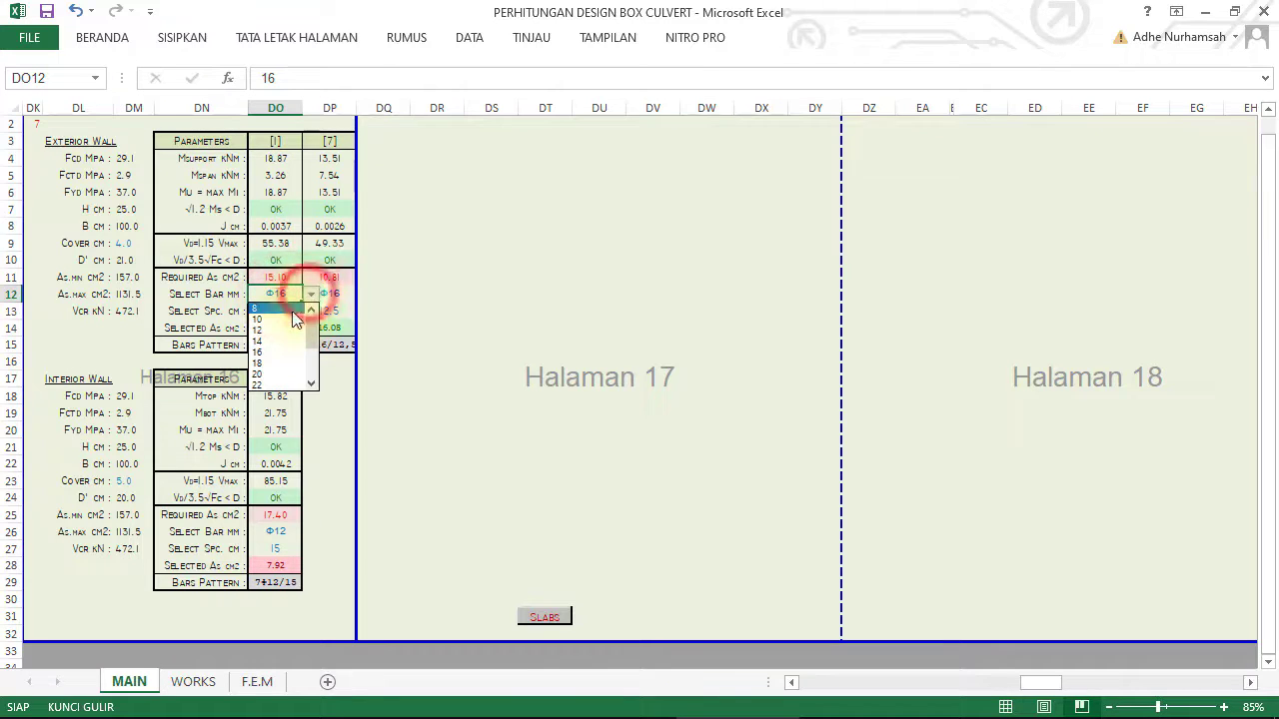
click(280, 350)
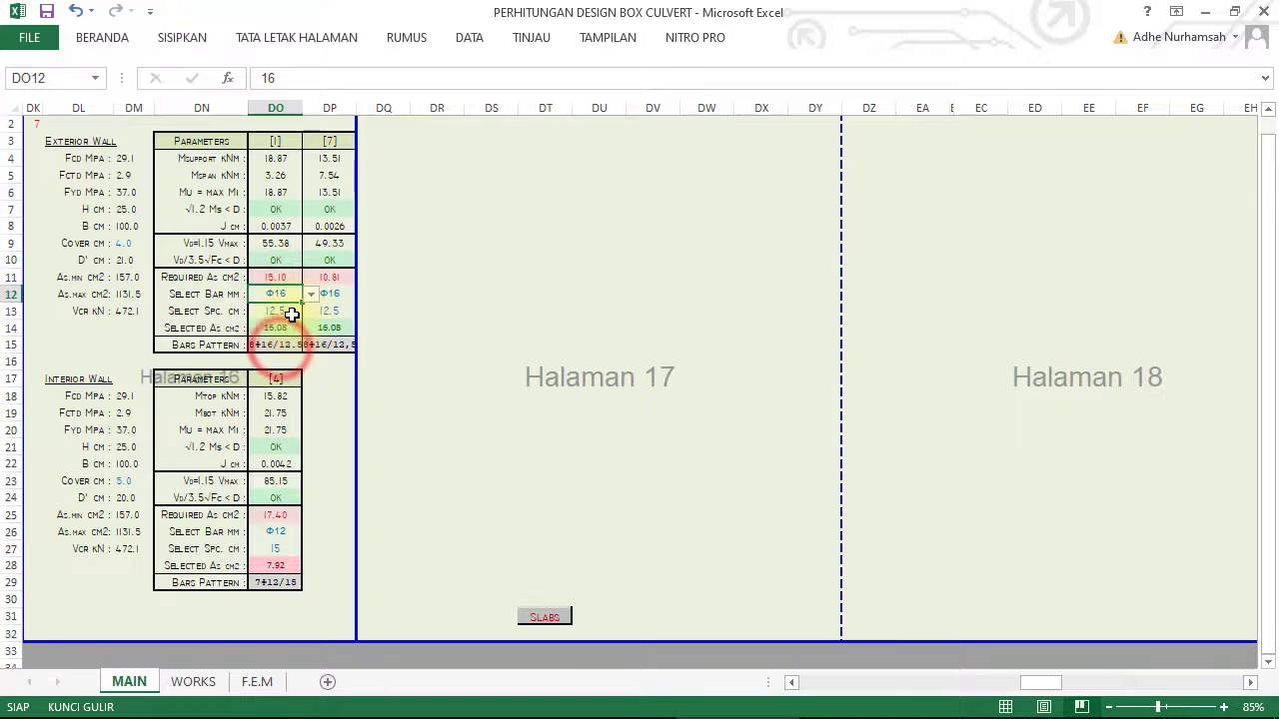
click(288, 314)
click(309, 310)
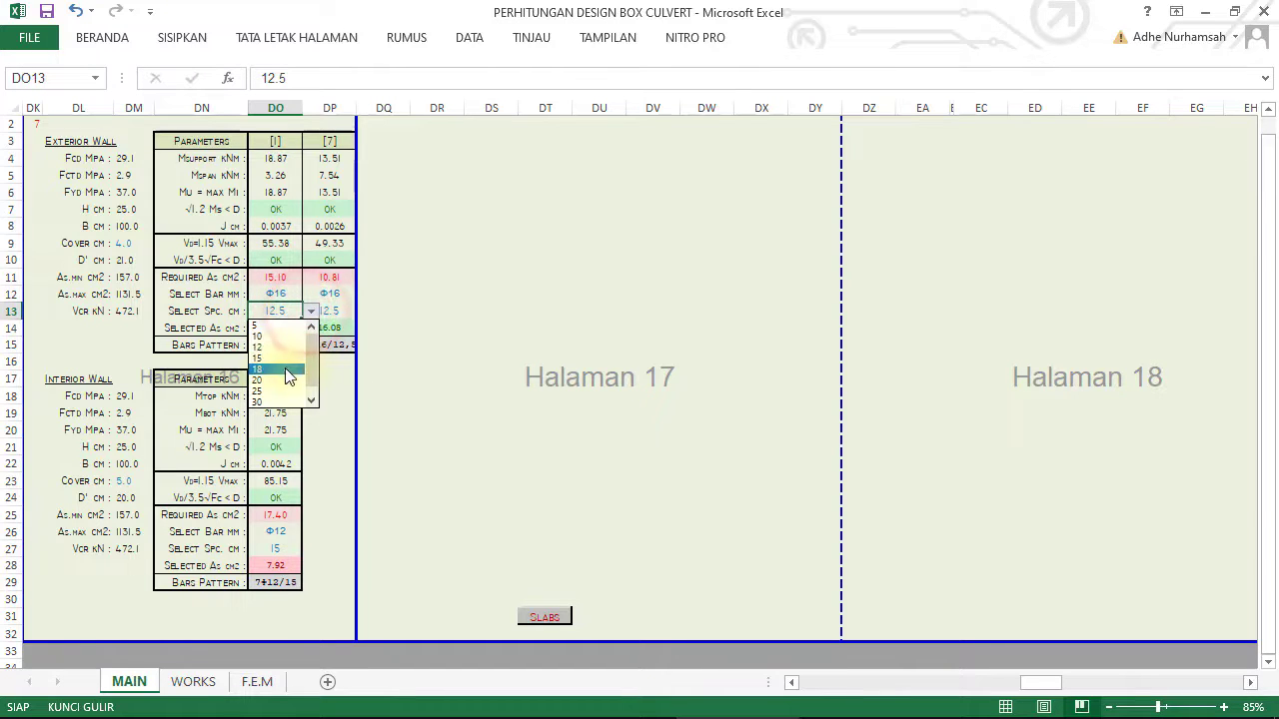
click(283, 381)
click(334, 312)
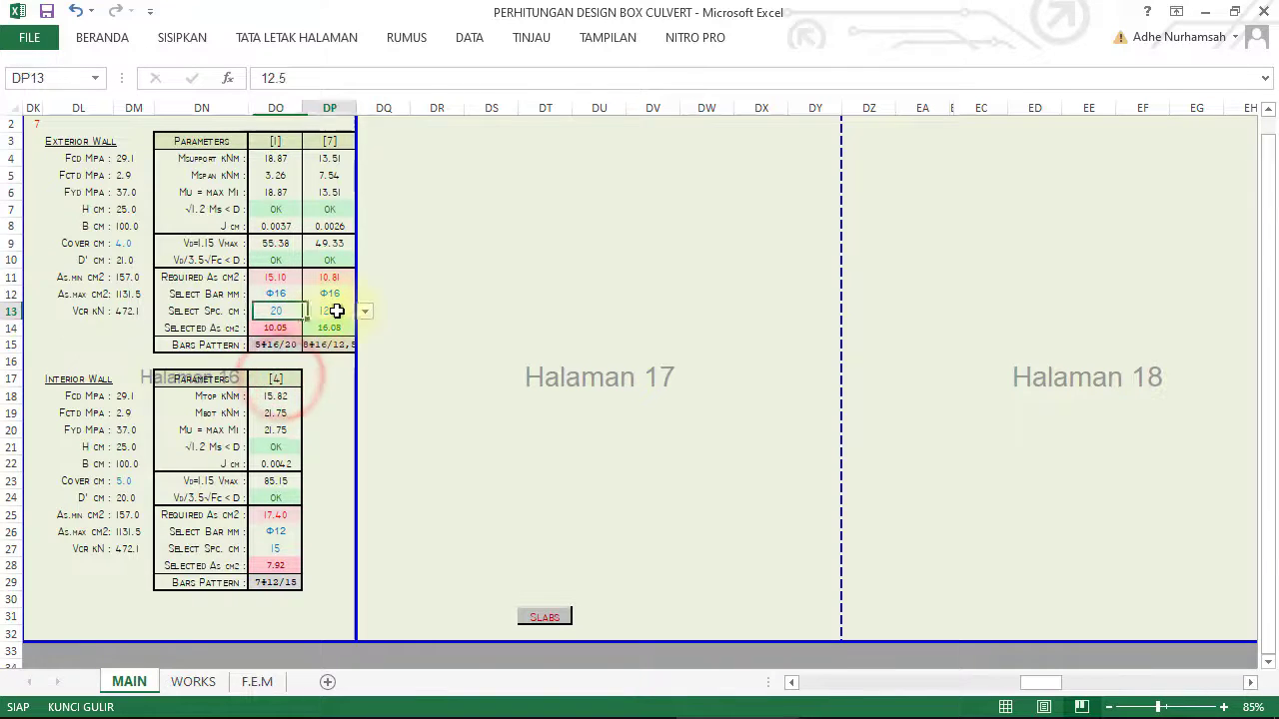
click(366, 312)
click(329, 379)
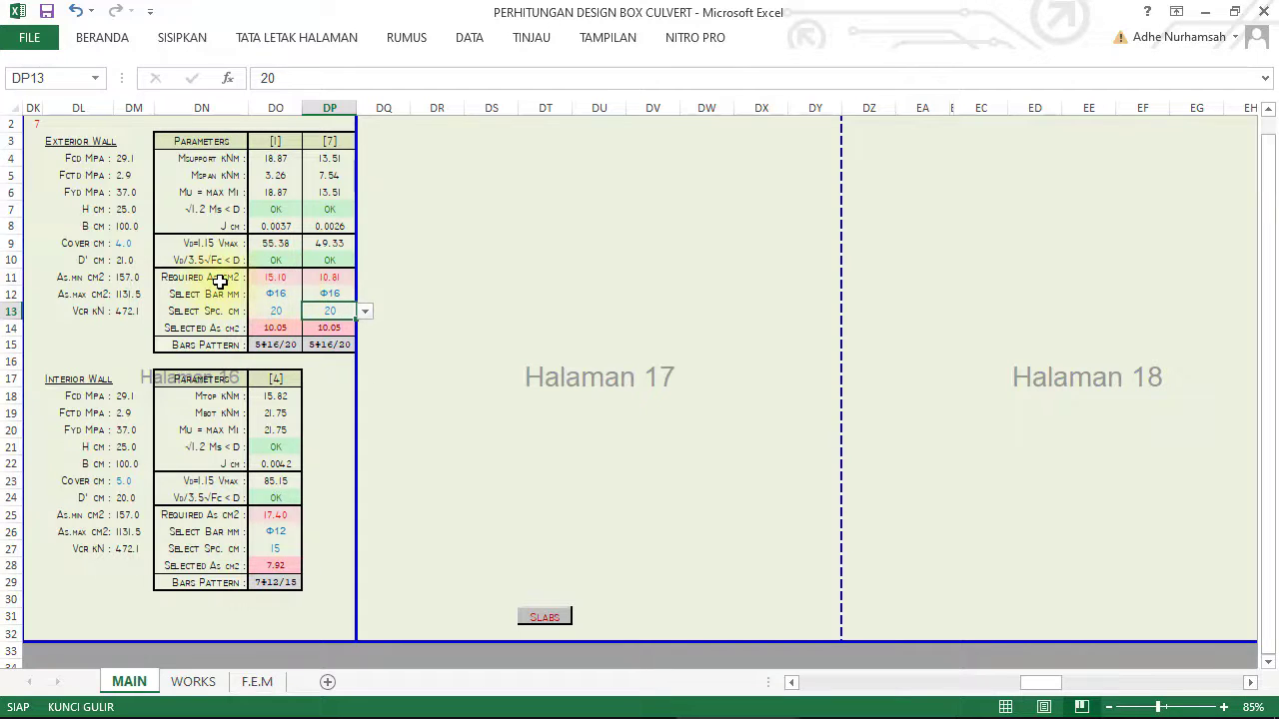
Step: Set the bar diameter of exterior walls 1 and 7 to 20 mm
click(288, 297)
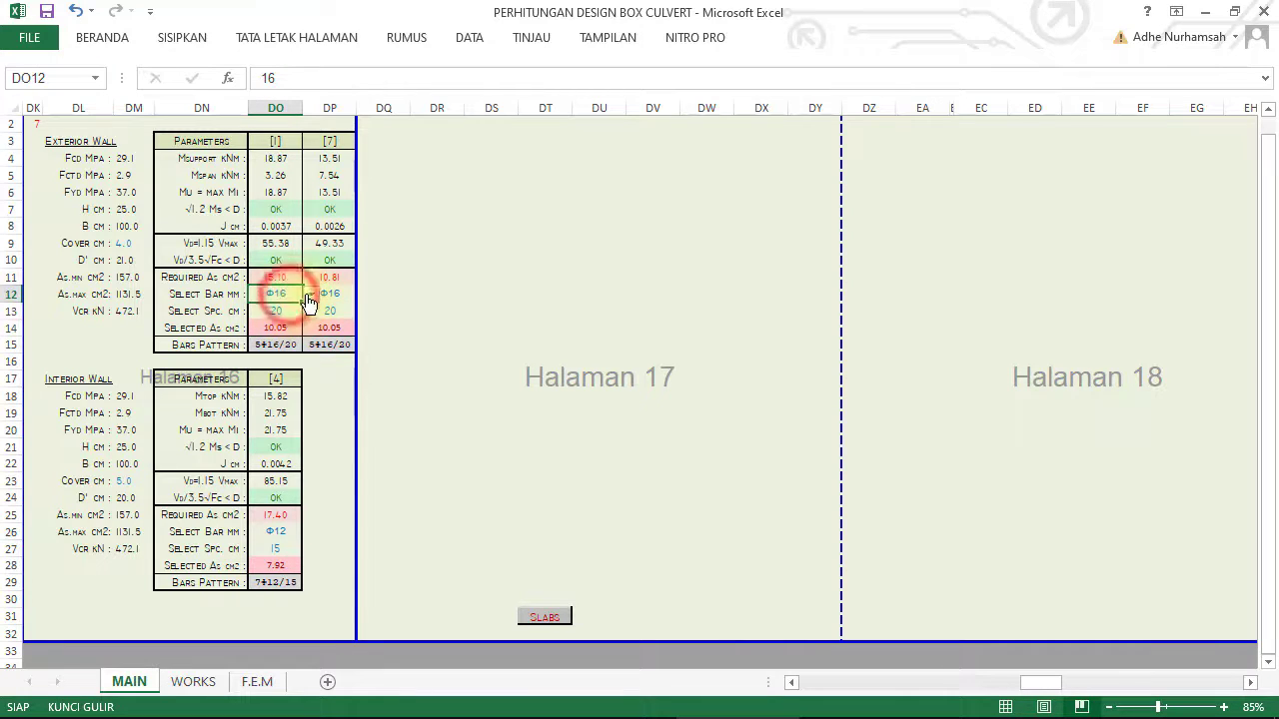
click(308, 295)
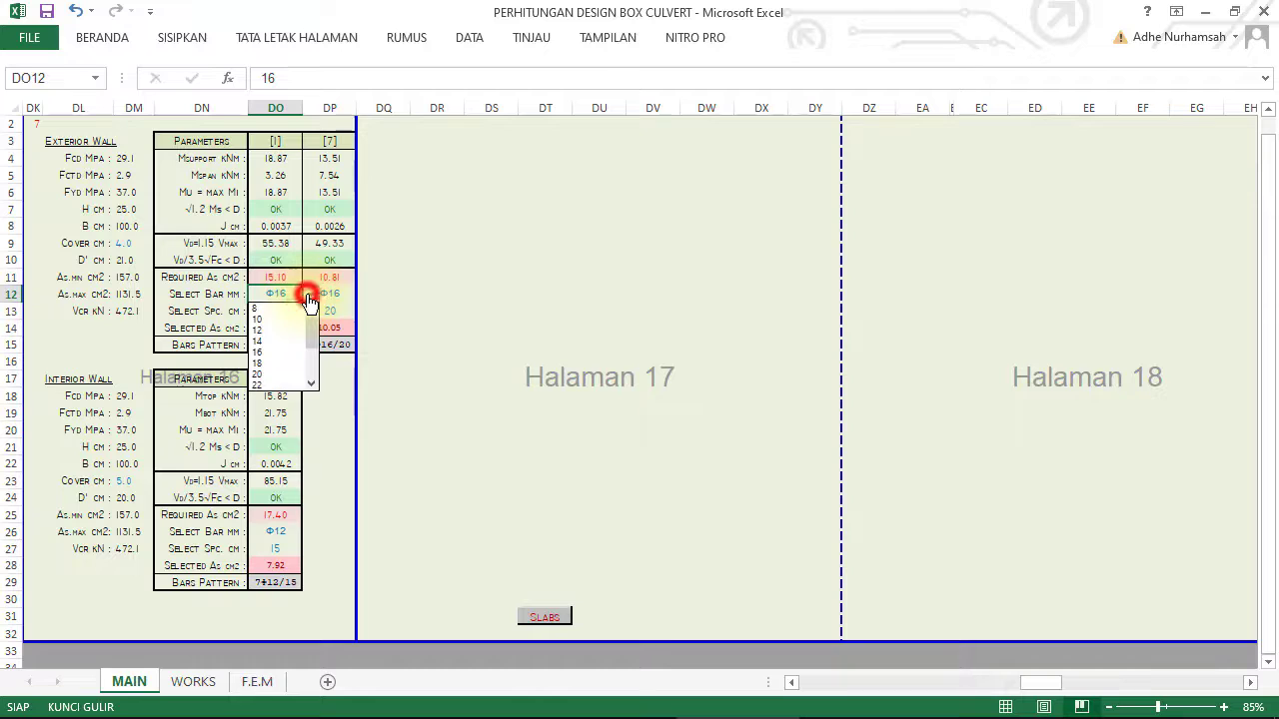
click(266, 375)
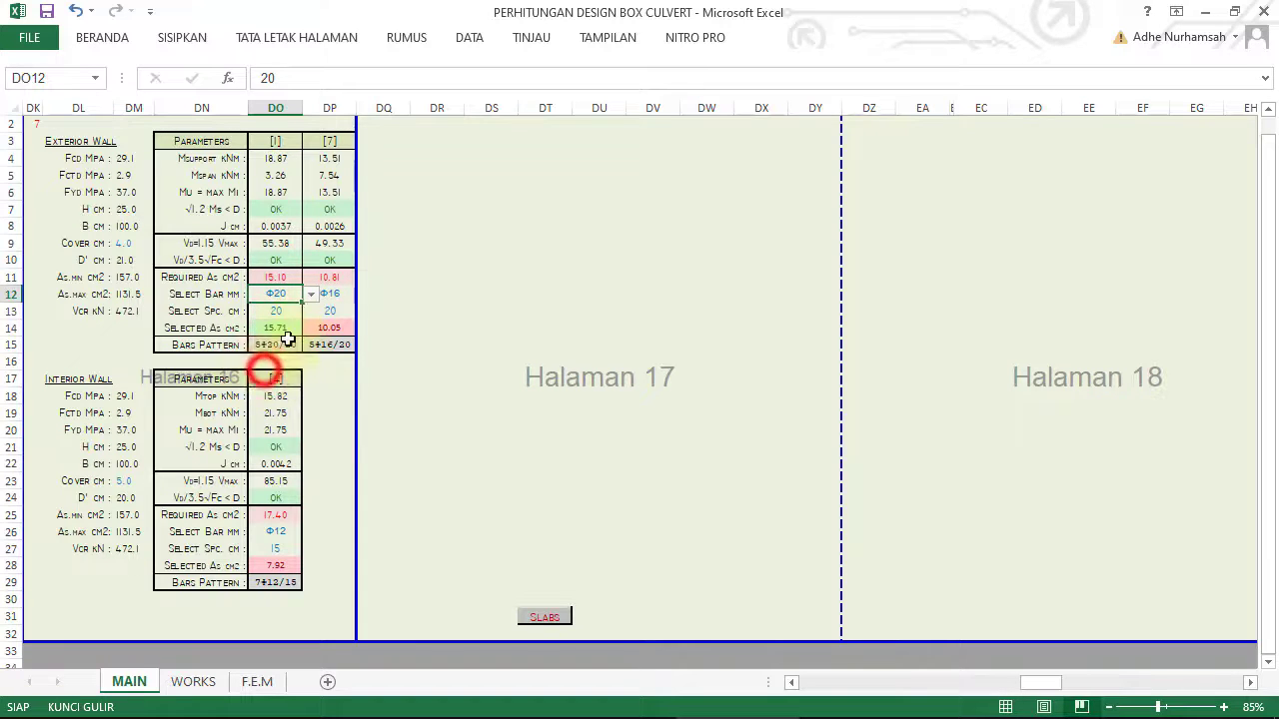
click(334, 292)
click(363, 294)
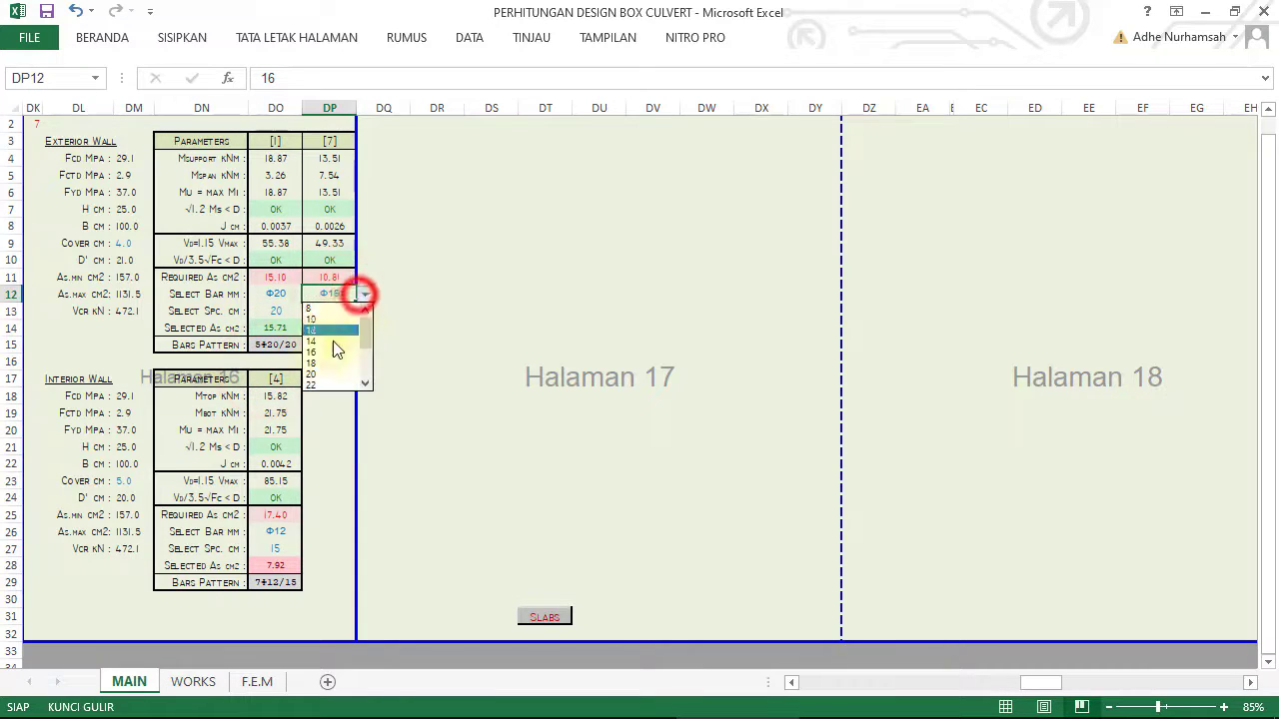
click(321, 371)
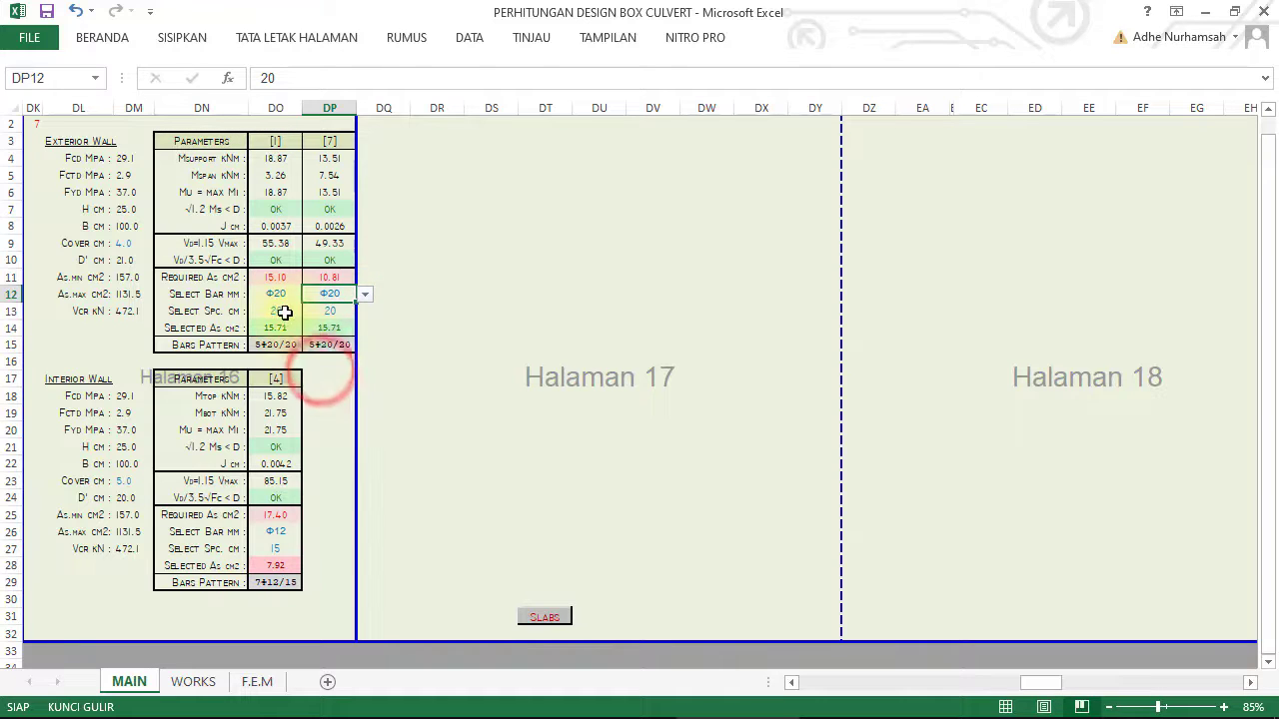
Step: Set the bar spacing of exterior walls 1 and 7 to 15 cm
click(280, 311)
click(311, 311)
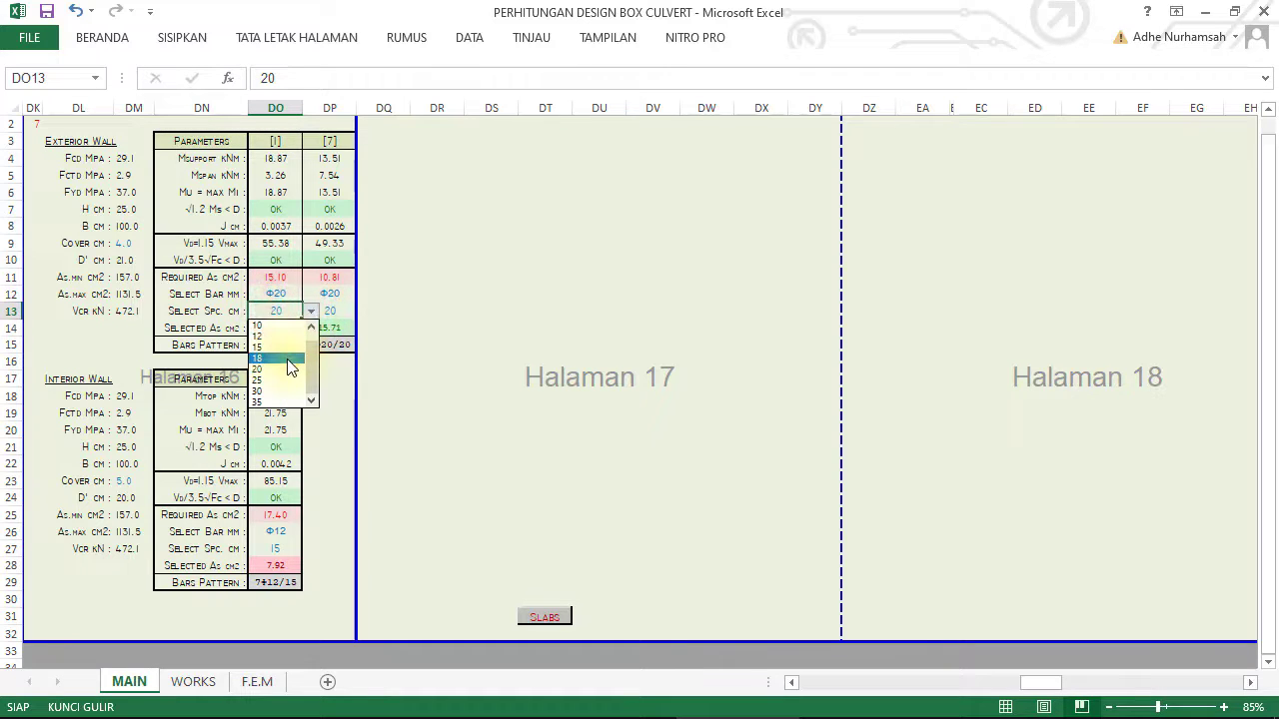
click(285, 347)
click(337, 311)
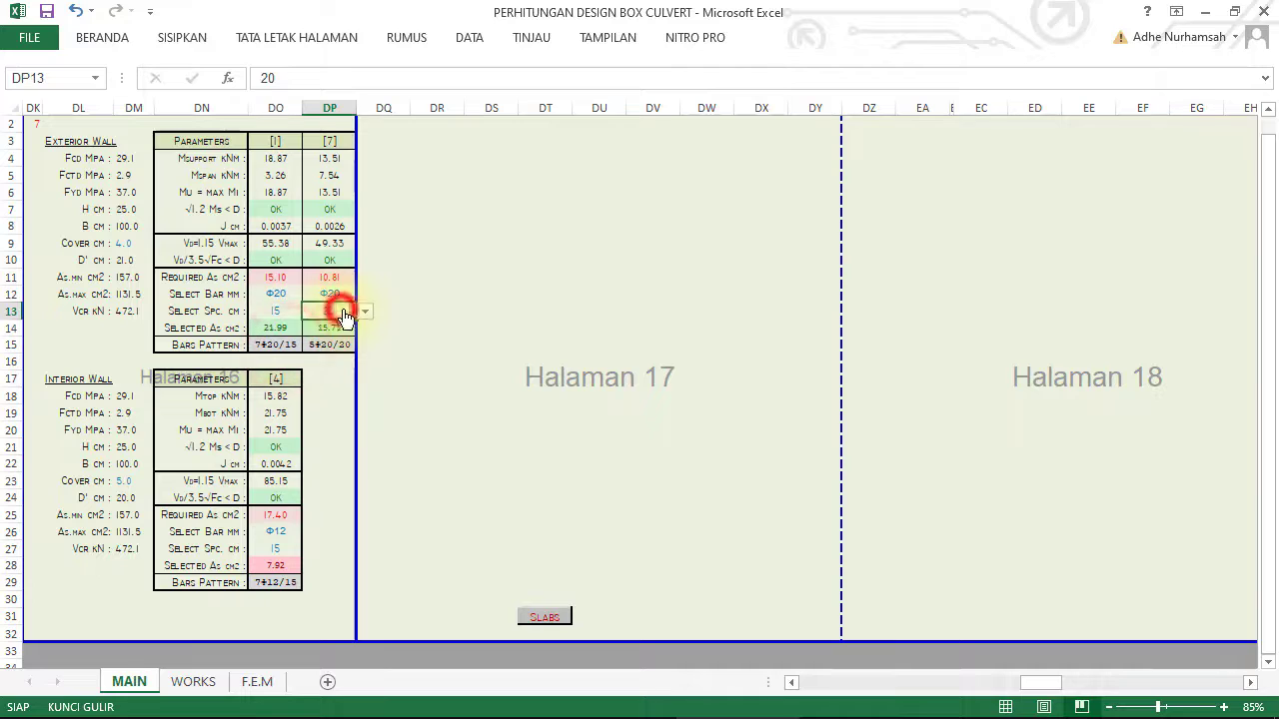
click(363, 311)
click(334, 345)
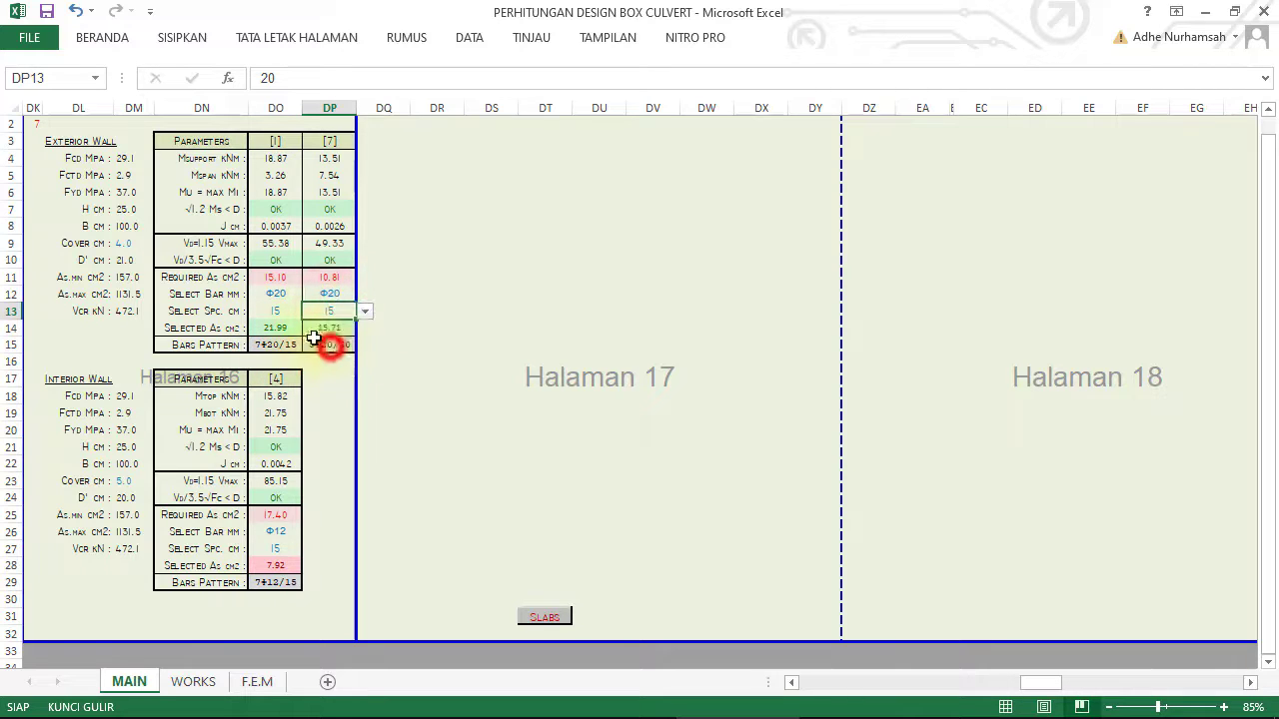
Step: Try bar spacings of 10 cm and 25 cm for exterior wall 1
click(274, 278)
click(278, 328)
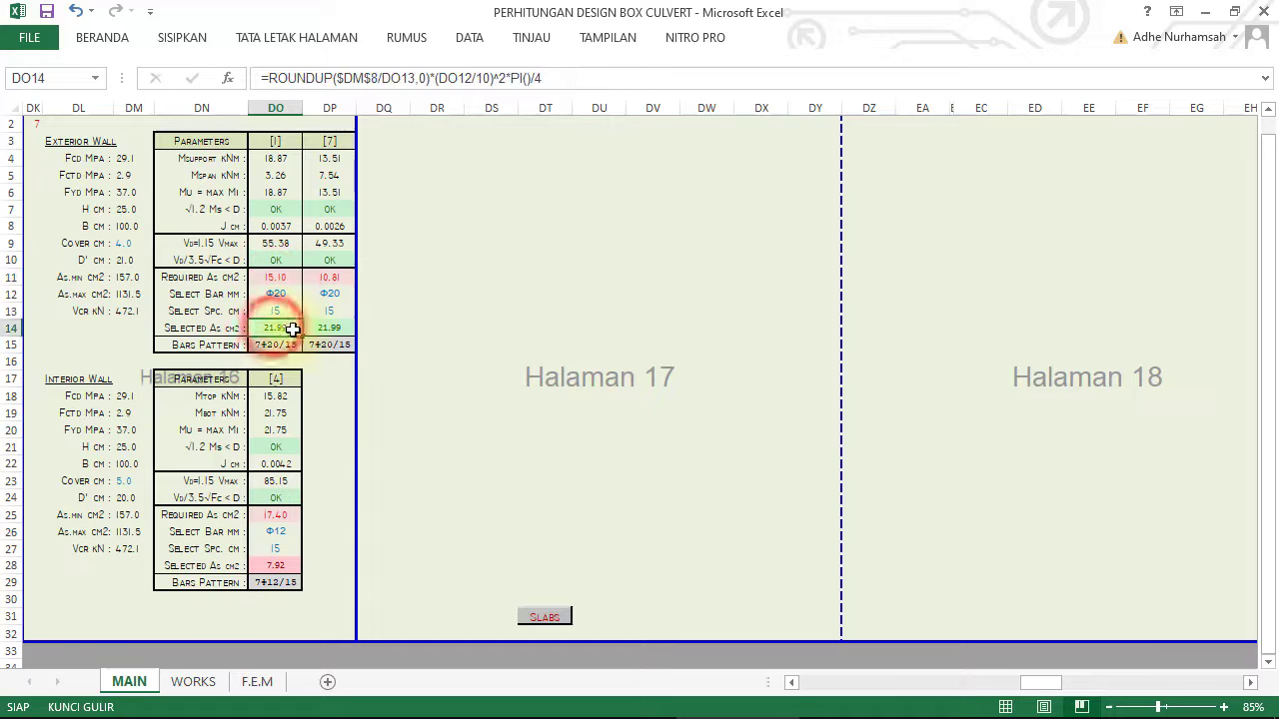
click(287, 312)
click(308, 312)
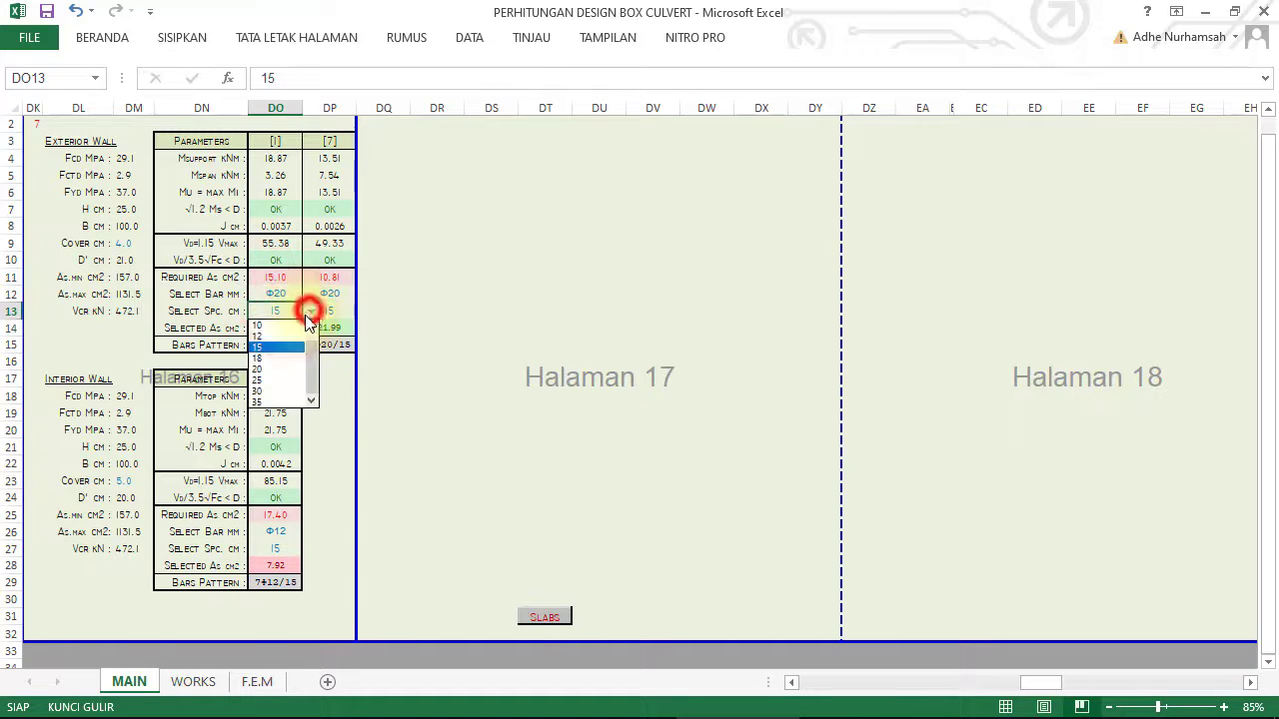
click(282, 324)
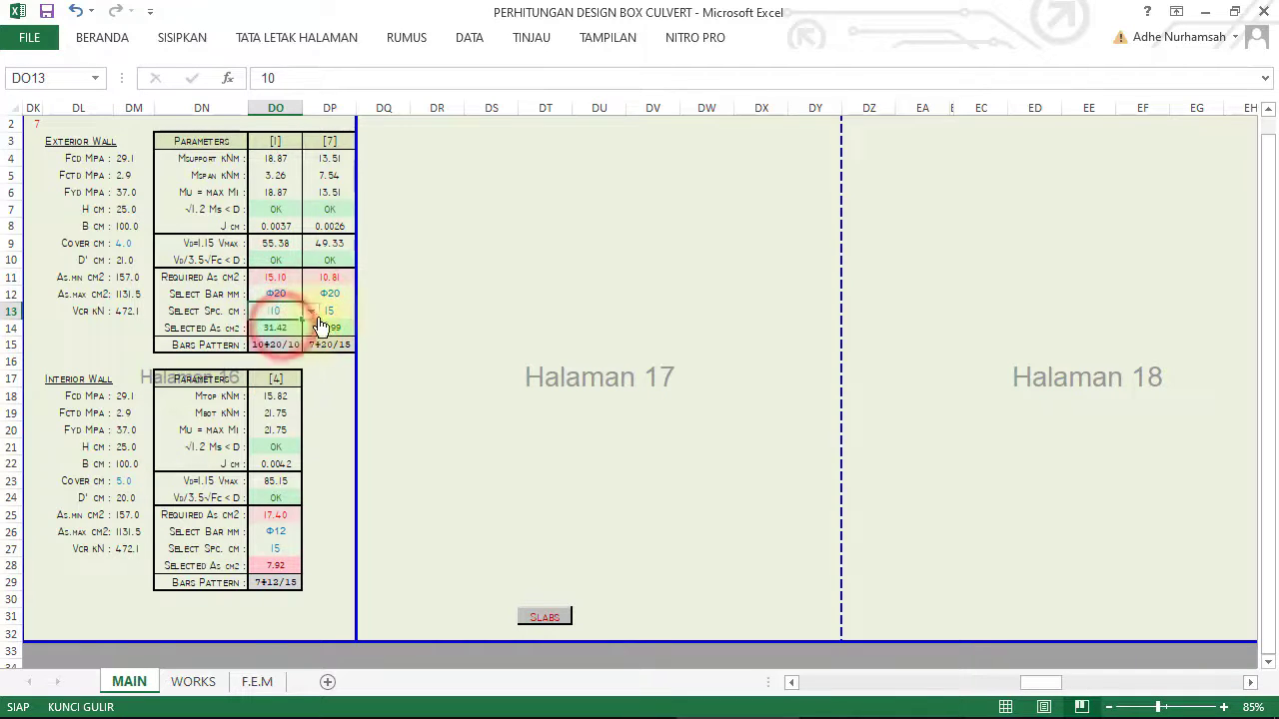
click(309, 313)
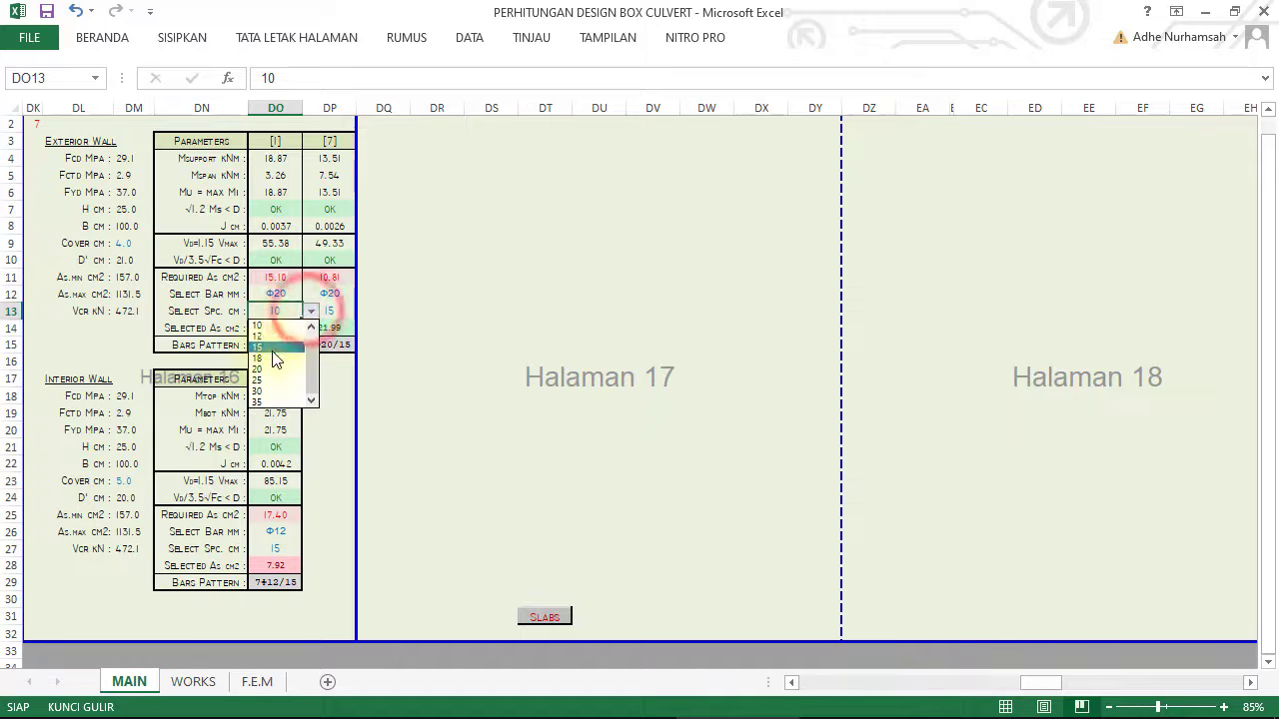
click(269, 381)
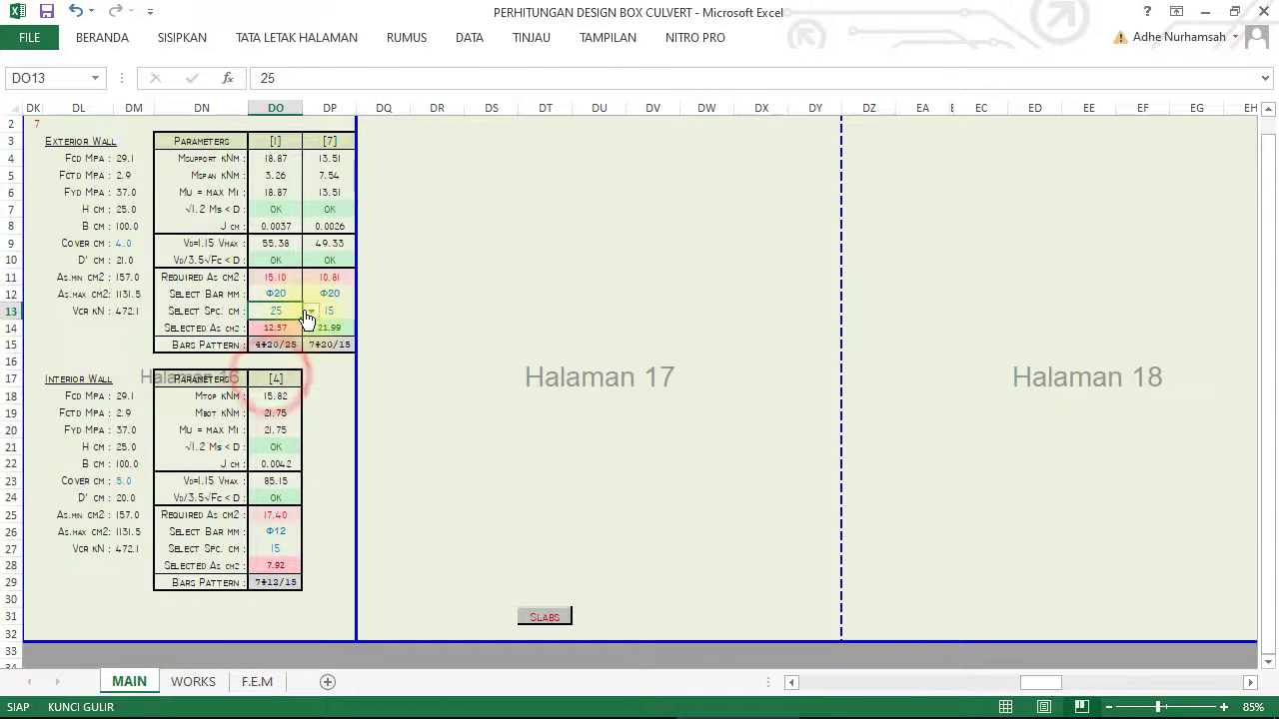
Step: Set the bar spacing of exterior walls 1 and 7 to 20 cm
click(308, 313)
click(279, 366)
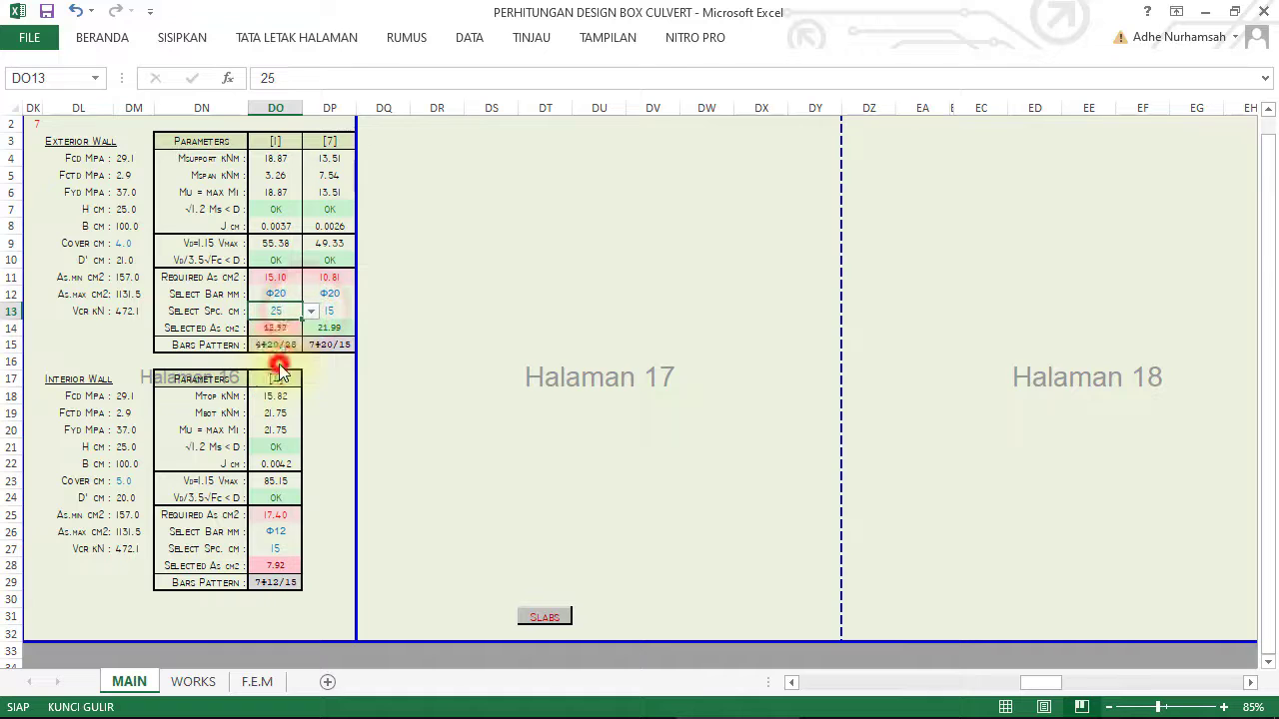
click(335, 311)
click(365, 311)
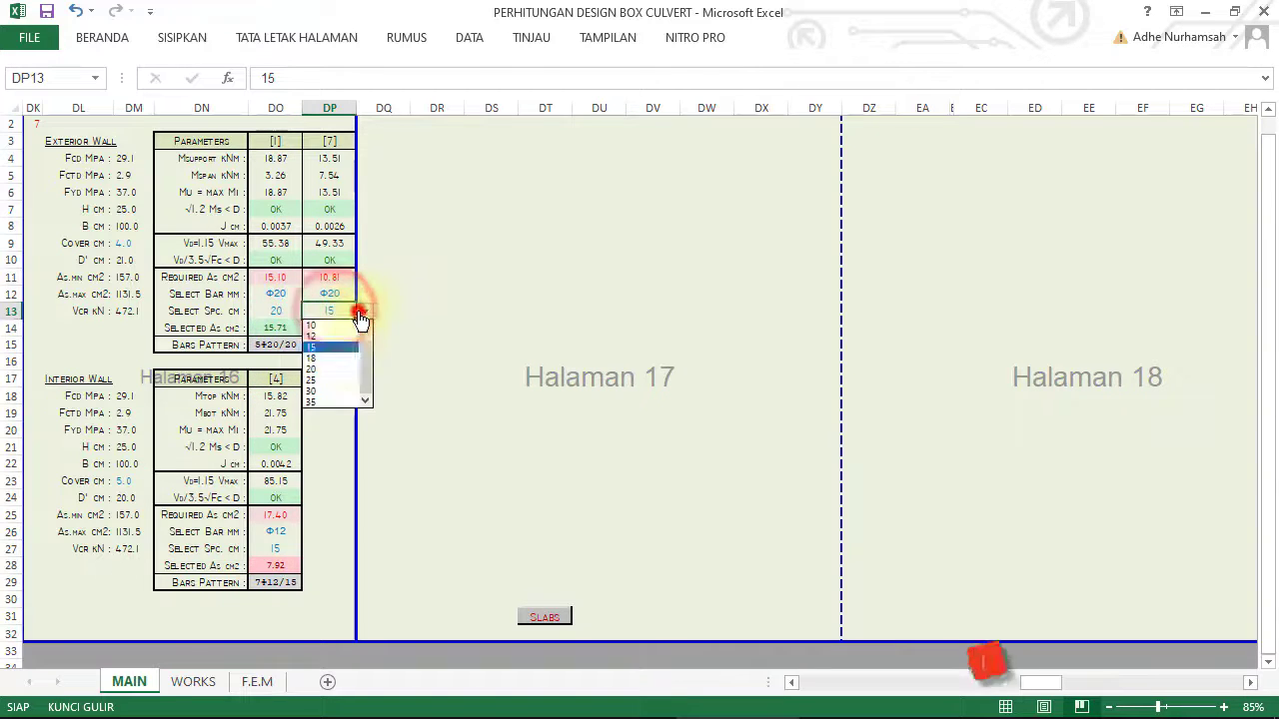
click(337, 370)
Step: Try 16 mm bars for exterior wall 1 with spacings of 12 cm and 15 cm
click(293, 299)
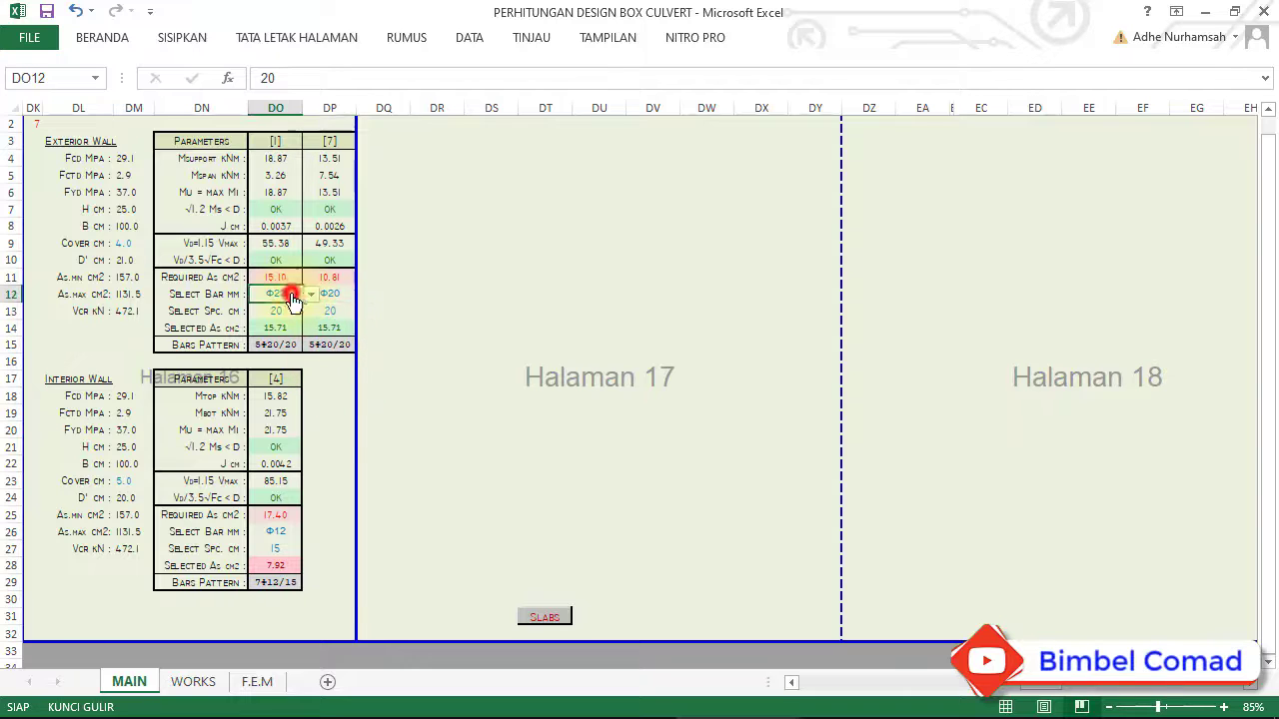
click(311, 294)
click(277, 350)
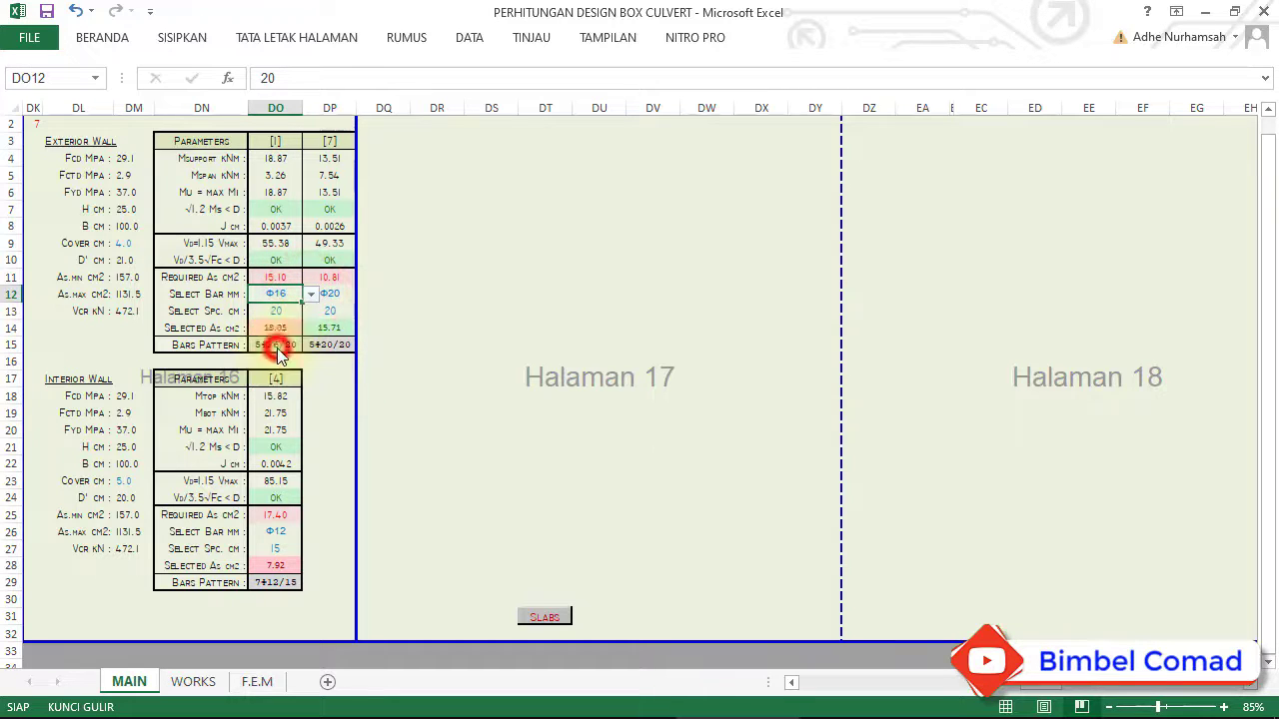
click(278, 312)
click(310, 311)
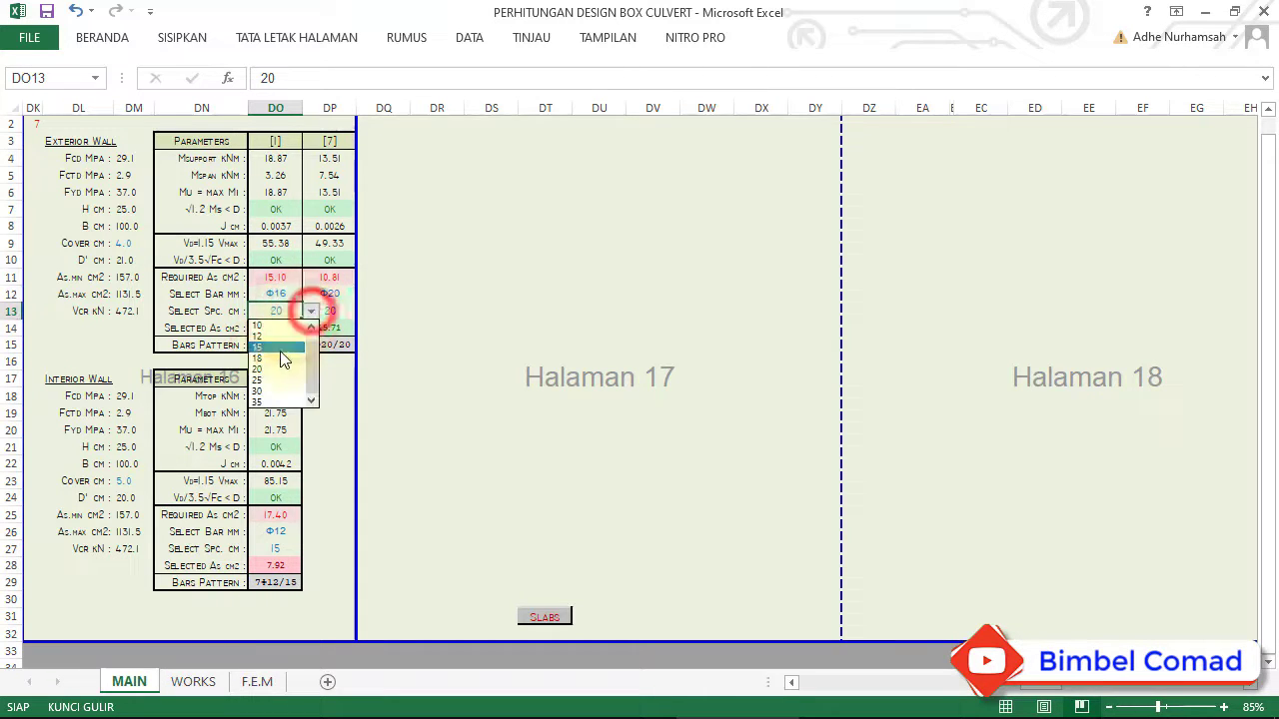
click(278, 335)
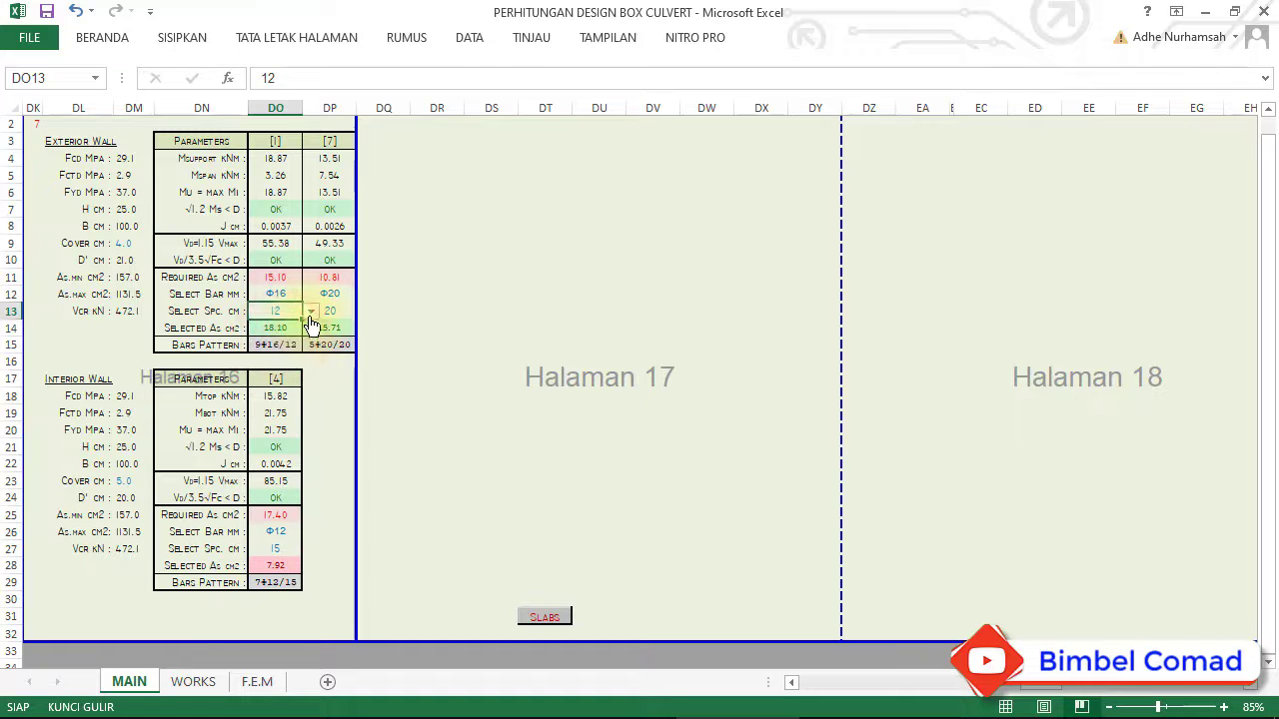
click(311, 315)
click(278, 345)
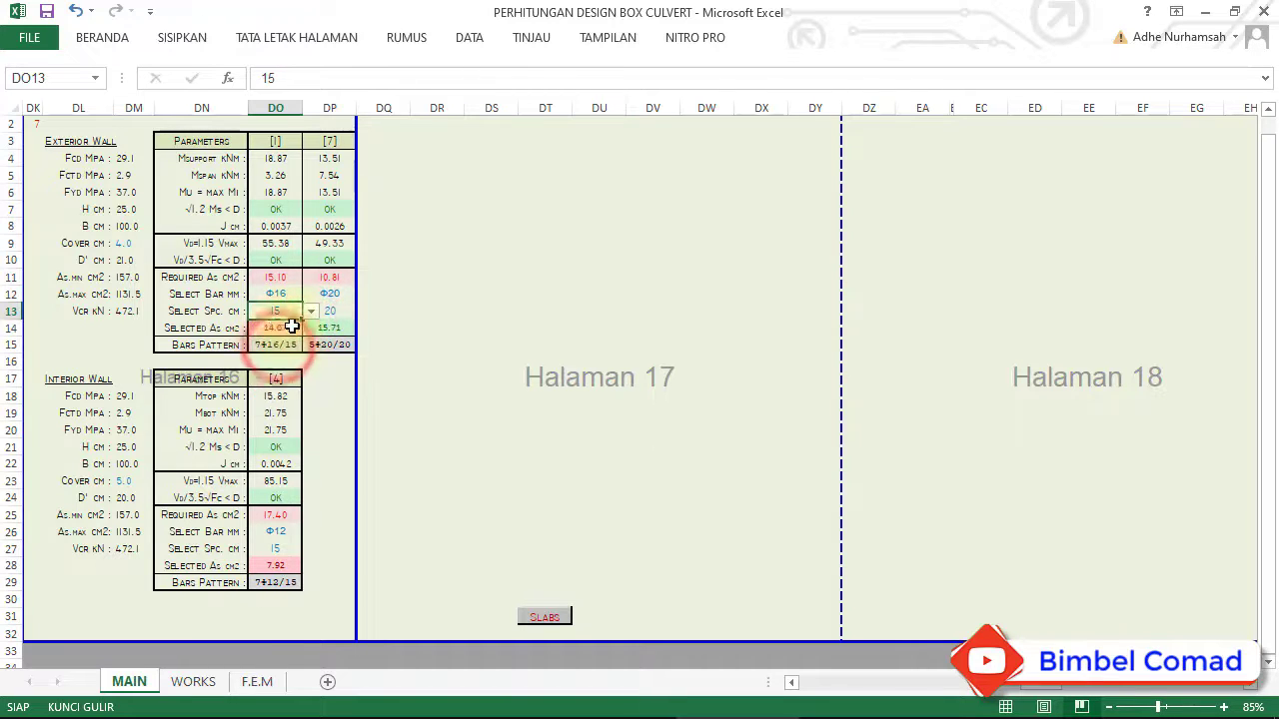
Step: Set exterior wall 1 back to 20 mm bars at 20 cm spacing
click(288, 293)
click(311, 294)
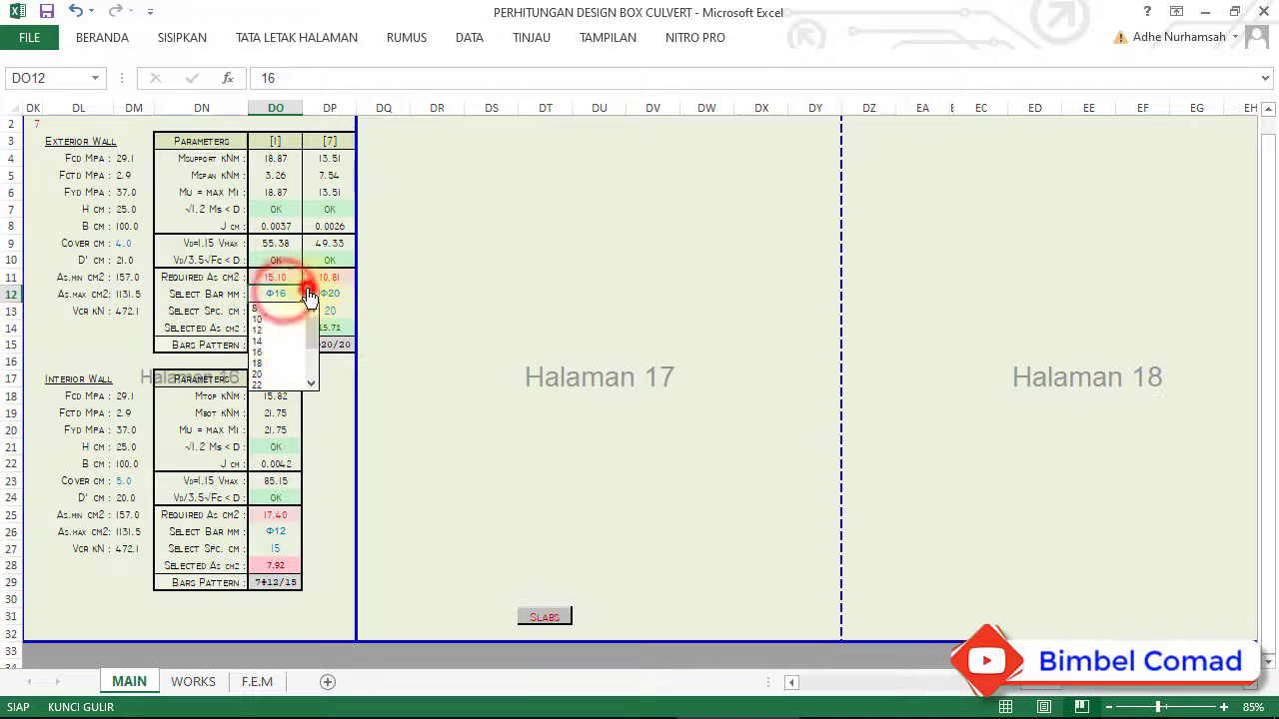
click(272, 374)
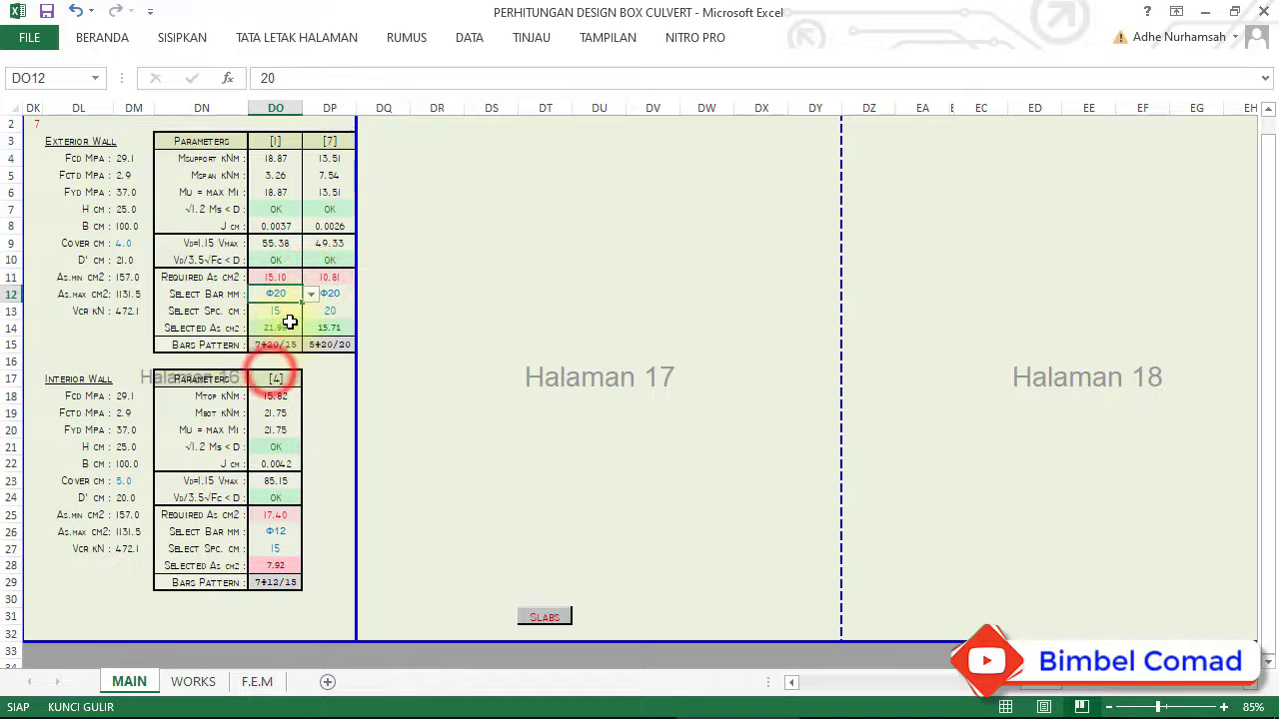
click(288, 314)
click(309, 313)
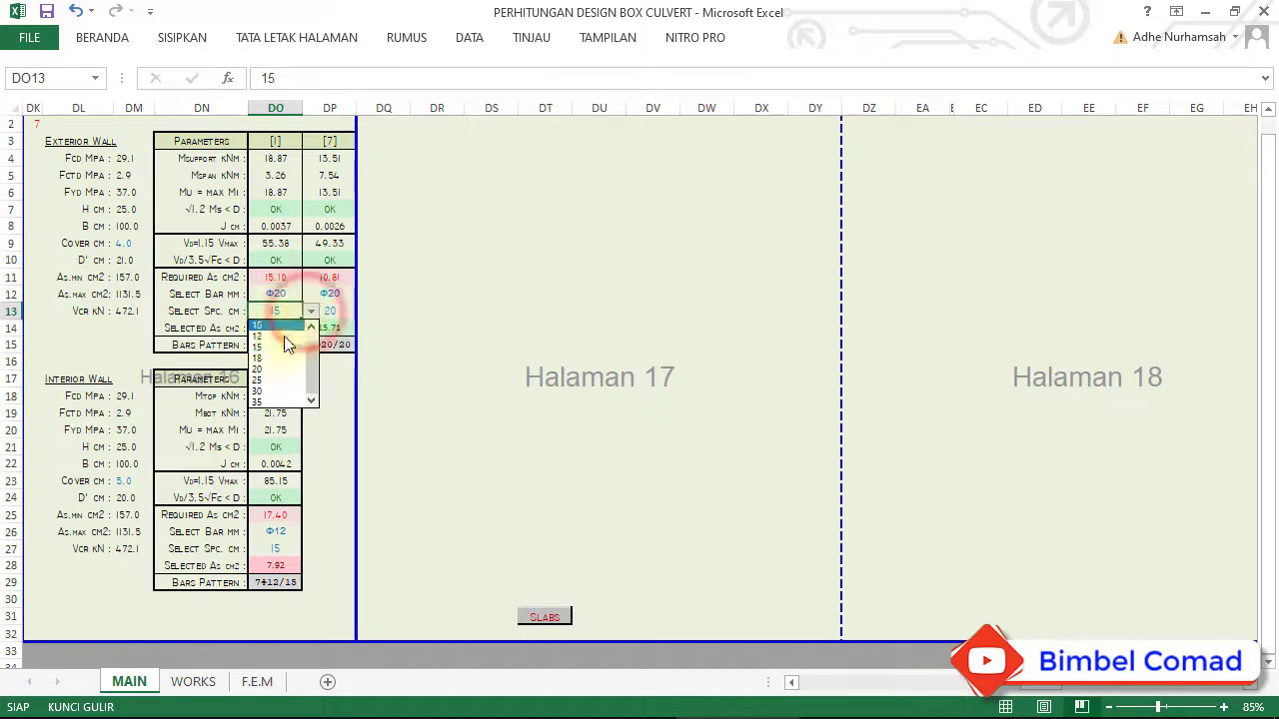
click(272, 370)
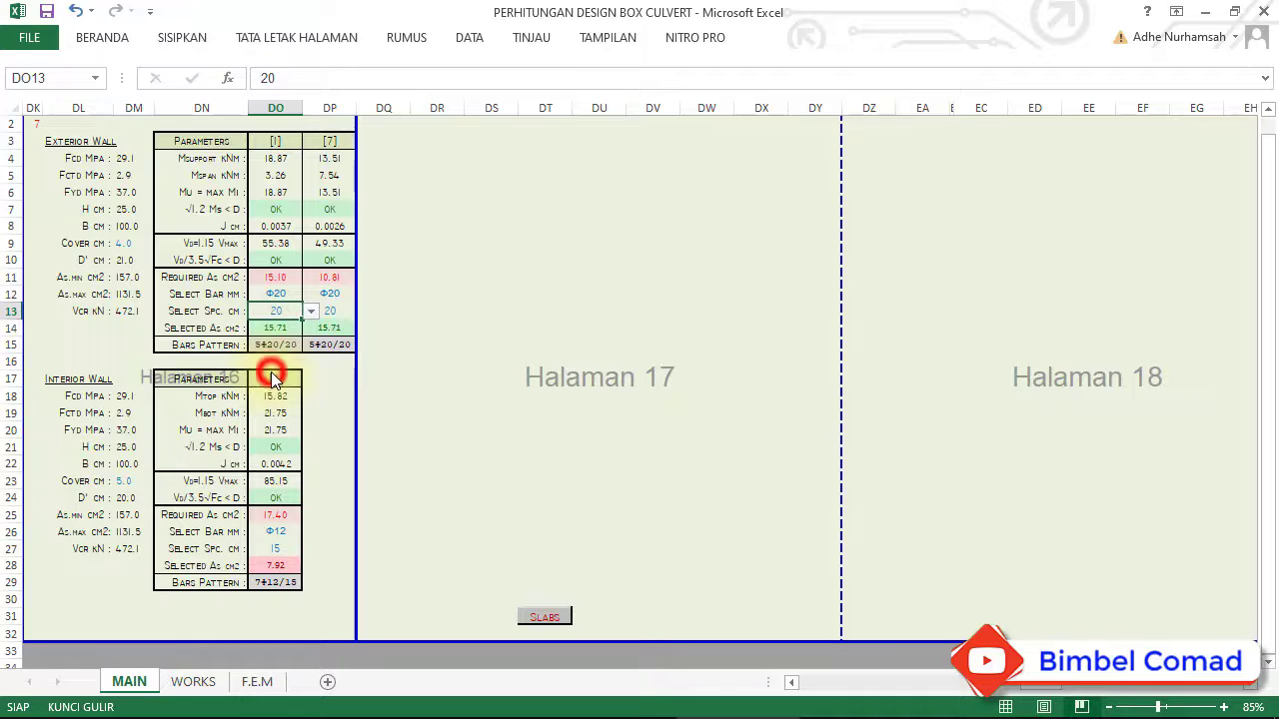
Step: Try a 15 cm bar spacing for exterior wall 1 and return it to 20 cm
click(306, 313)
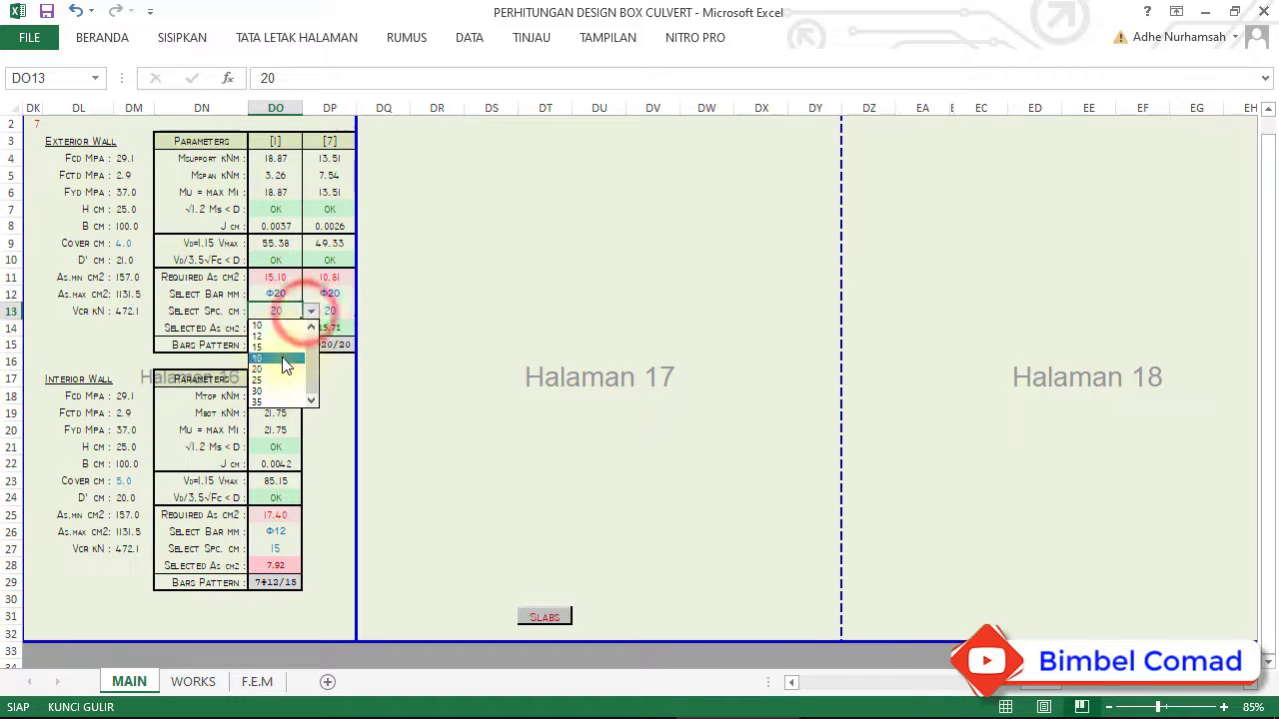
click(284, 346)
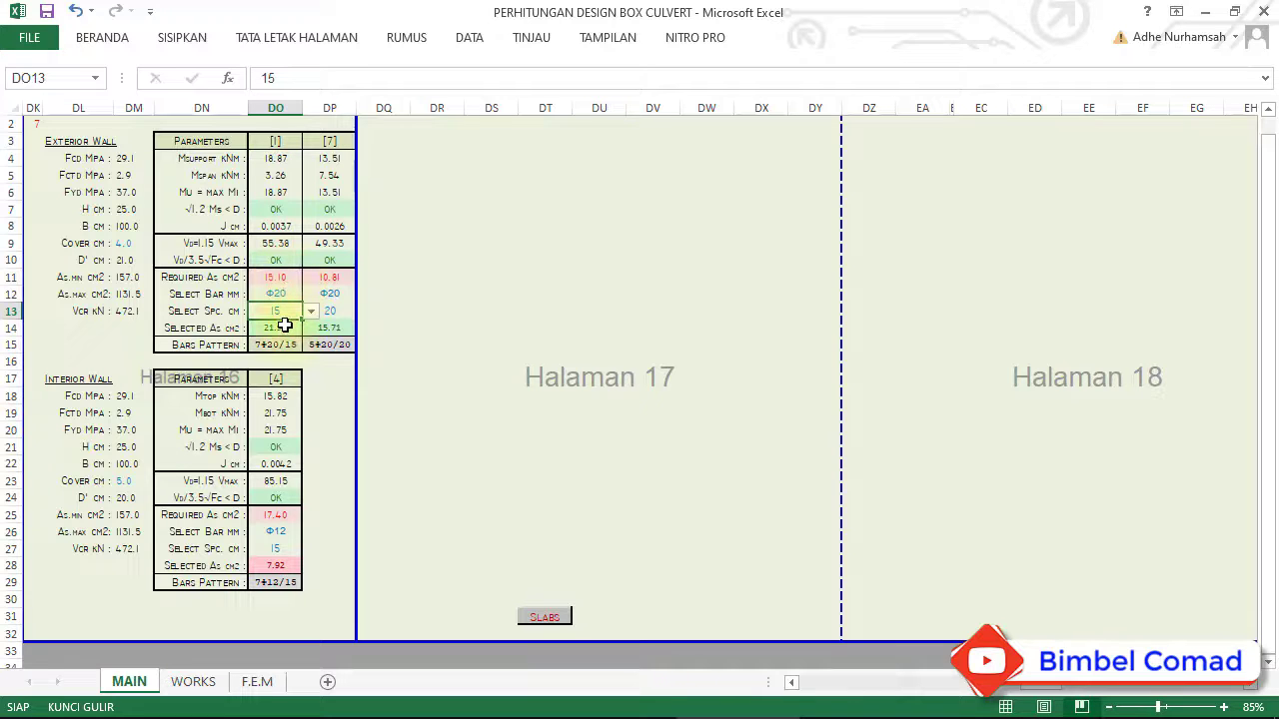
click(279, 326)
click(294, 313)
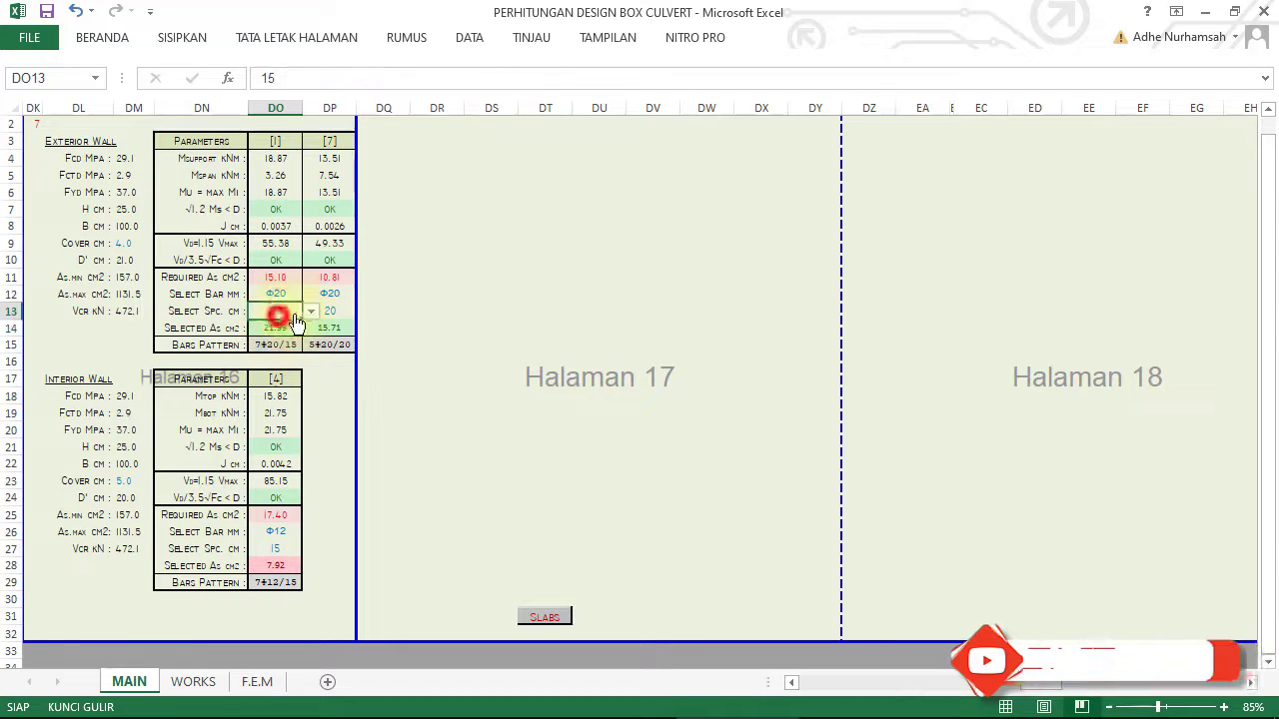
click(277, 359)
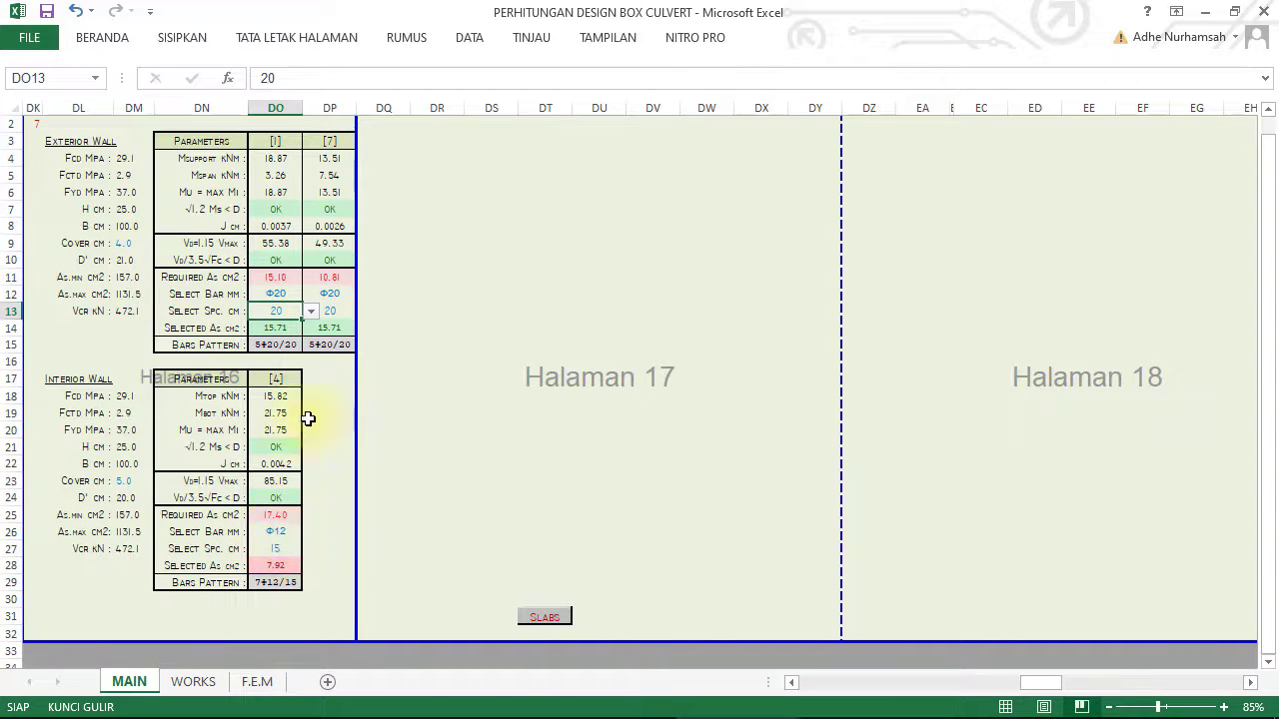
Step: Select 20 mm bars at 20 cm spacing for interior wall 4
click(290, 536)
click(310, 531)
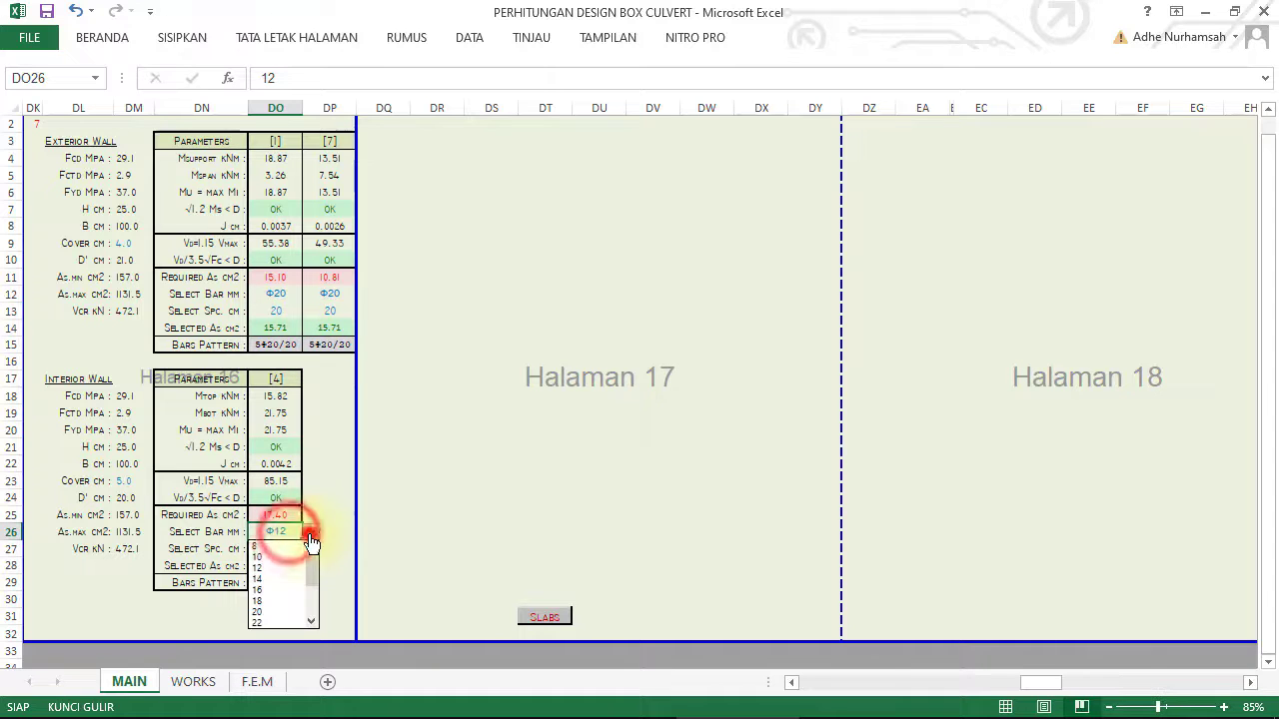
click(281, 613)
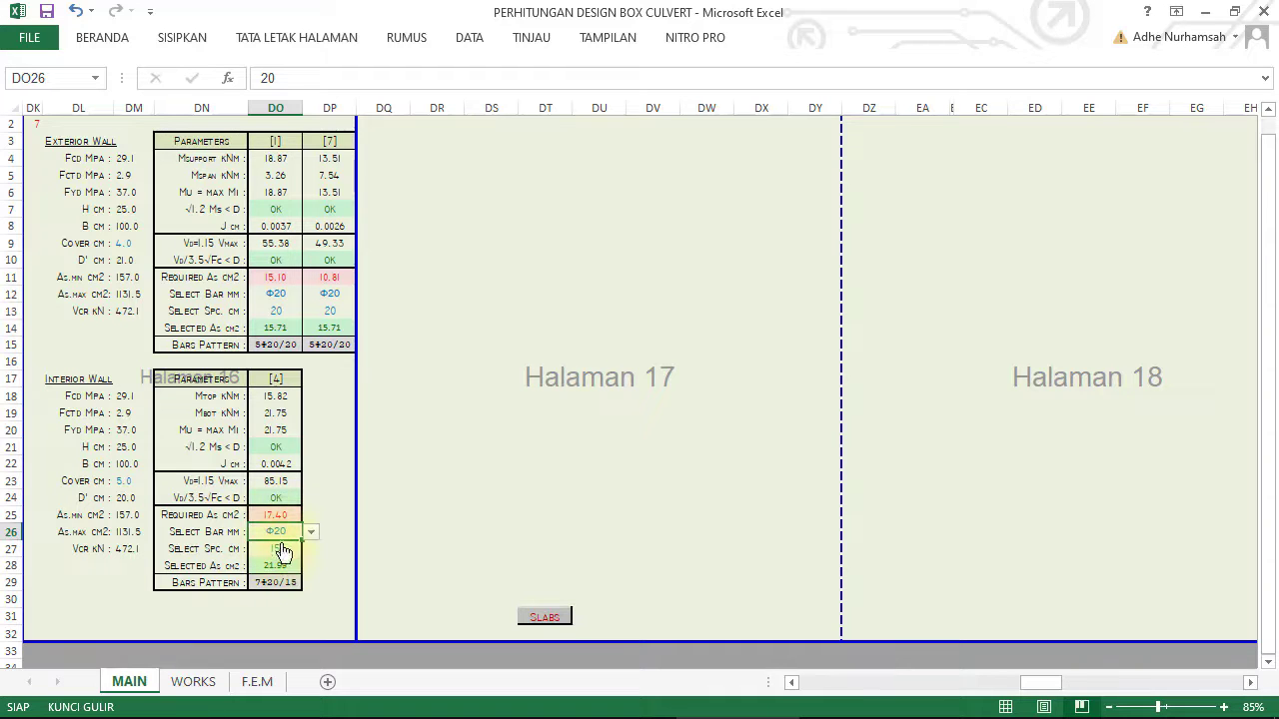
click(285, 549)
click(311, 548)
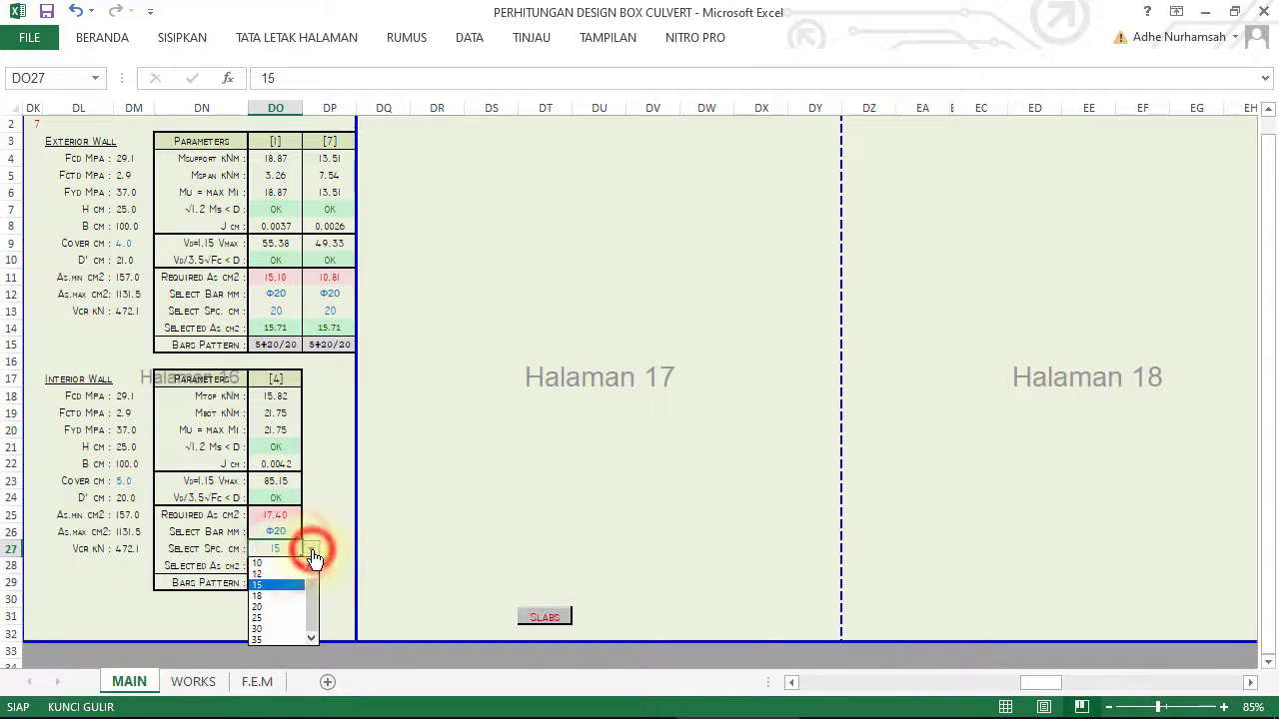
click(283, 607)
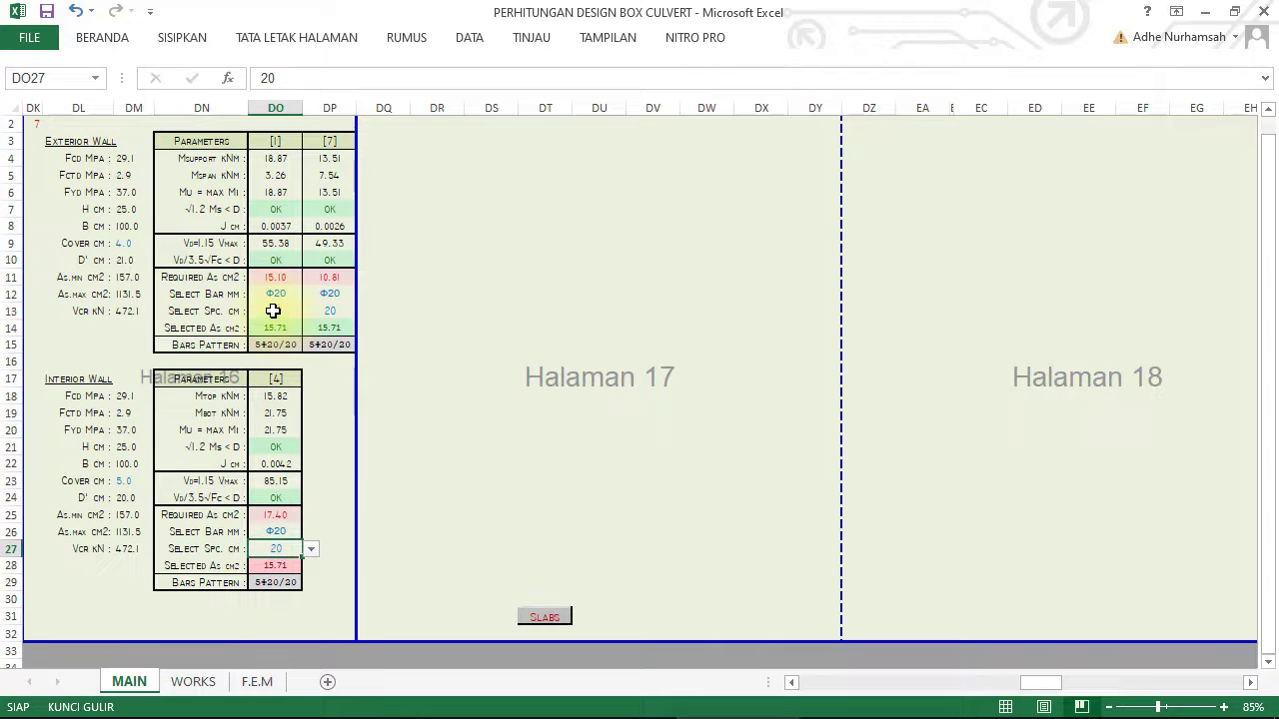
Step: Try an 18 cm bar spacing for interior wall 4 and settle on 15 cm
click(311, 551)
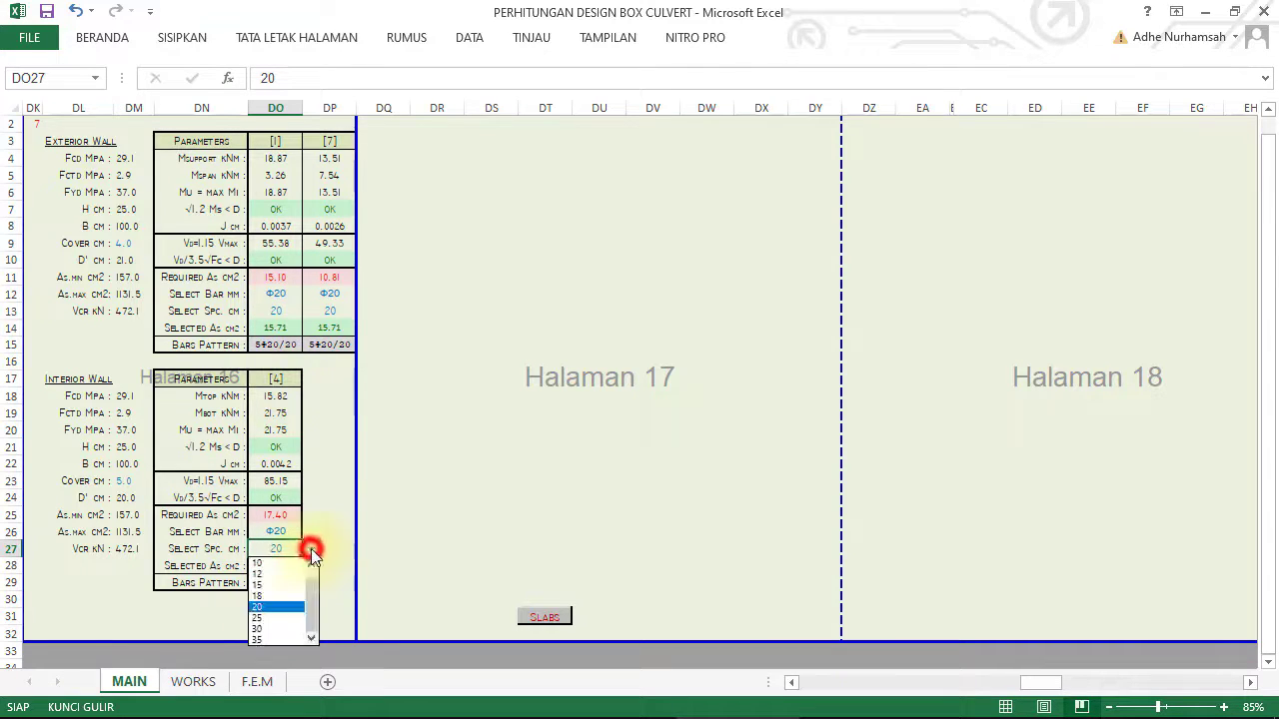
click(274, 596)
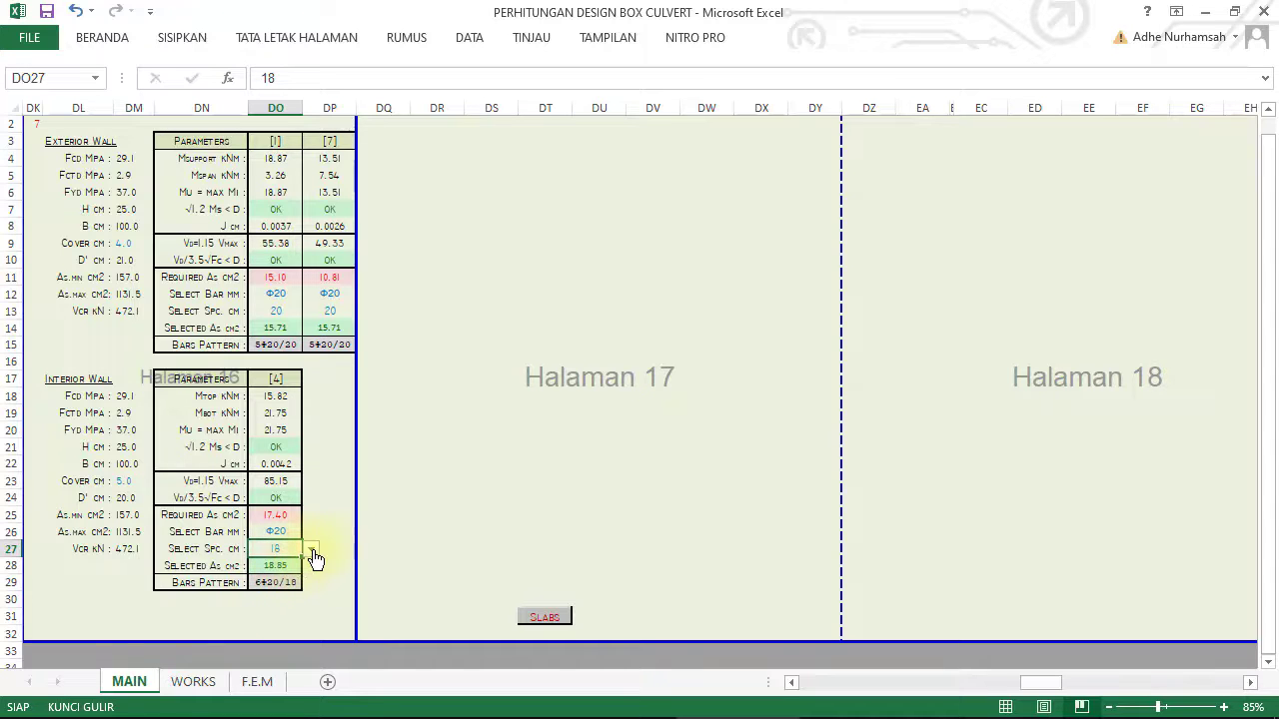
click(310, 551)
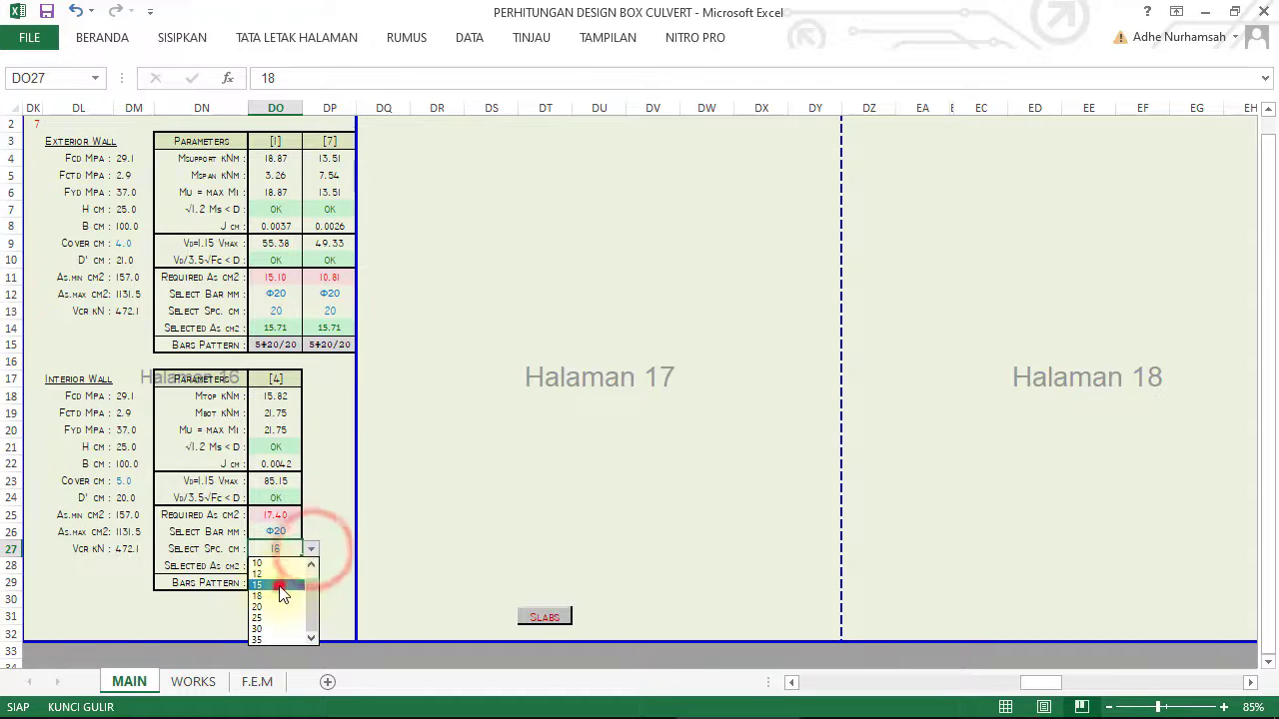
click(277, 586)
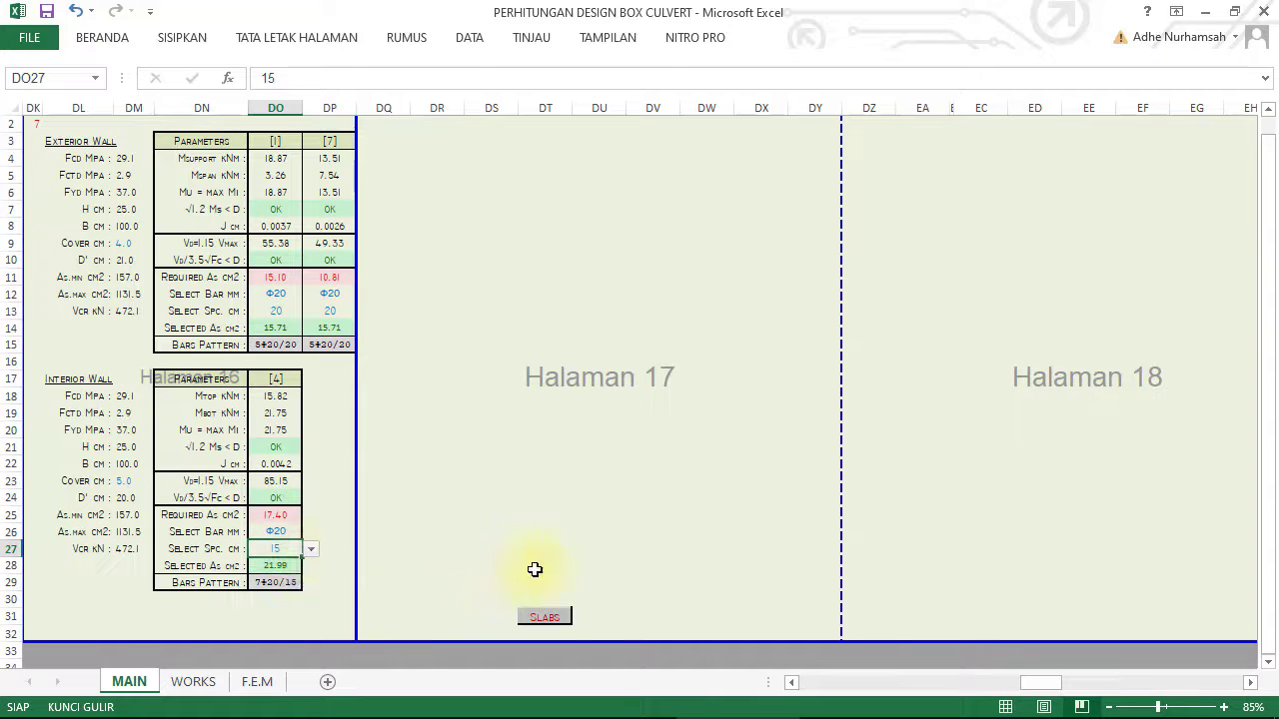
Step: Open the slabs design section and select 20 mm bars for top slab 2
click(550, 619)
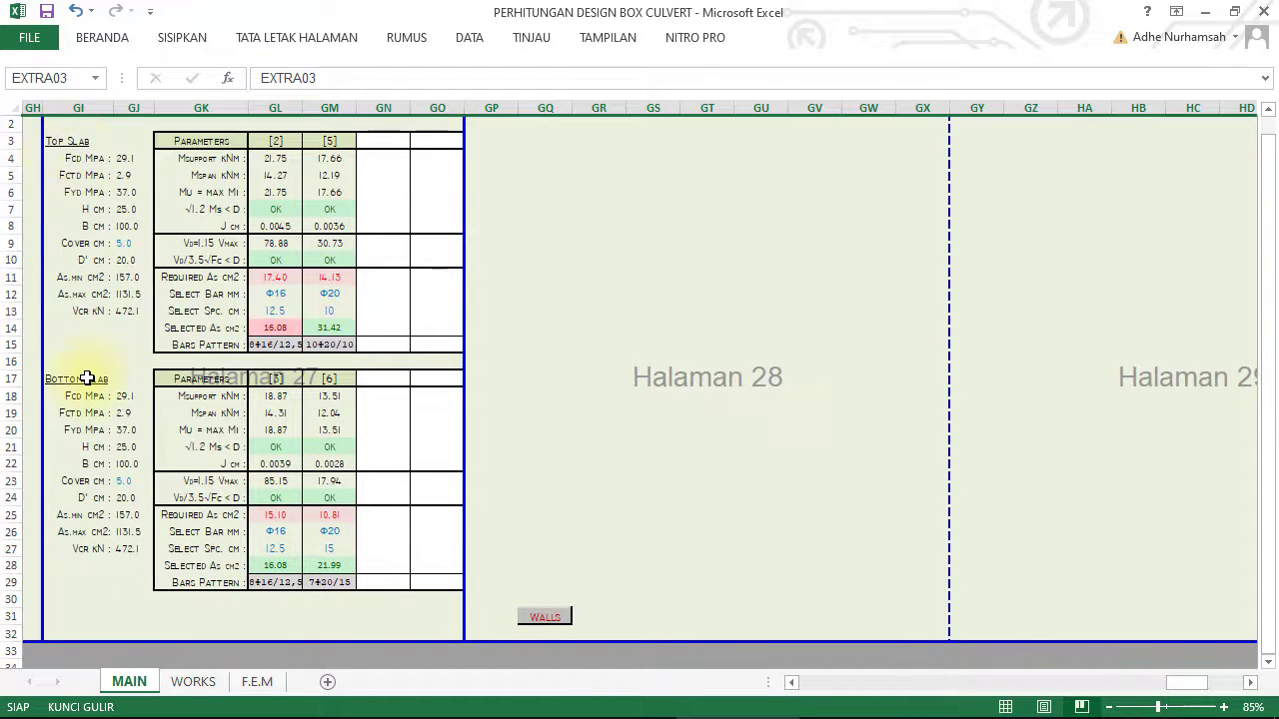
click(282, 294)
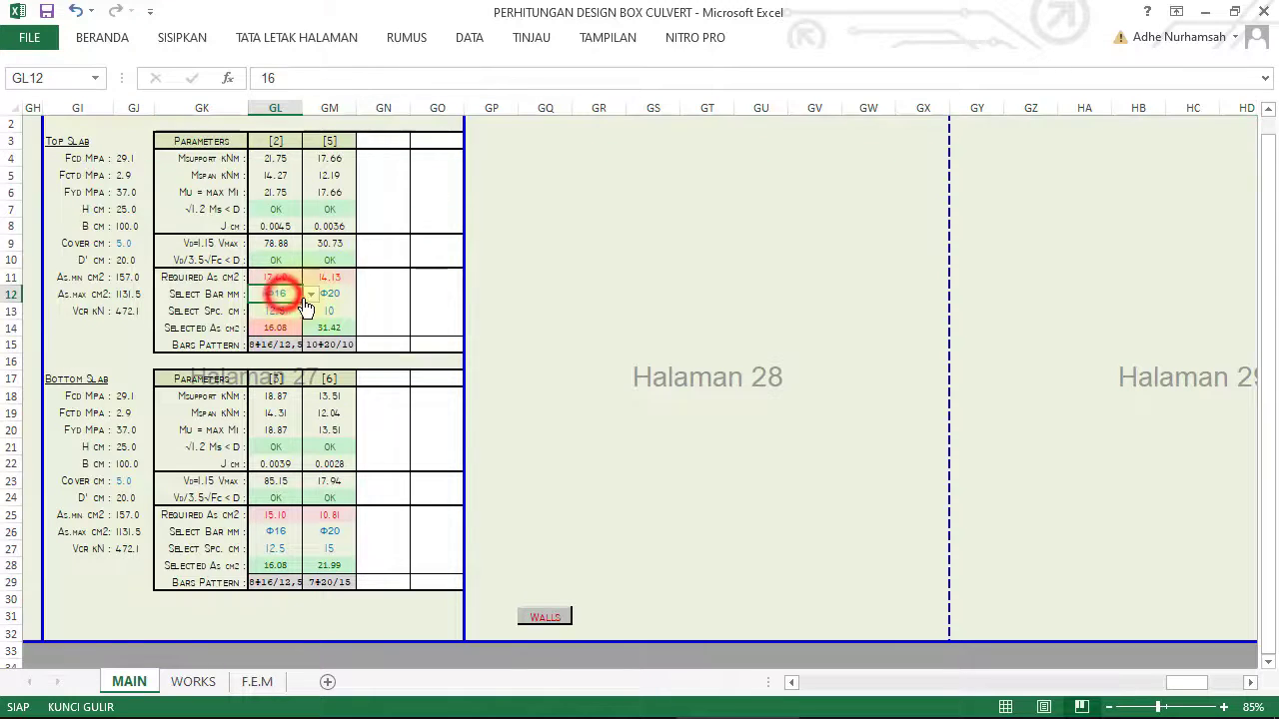
click(311, 294)
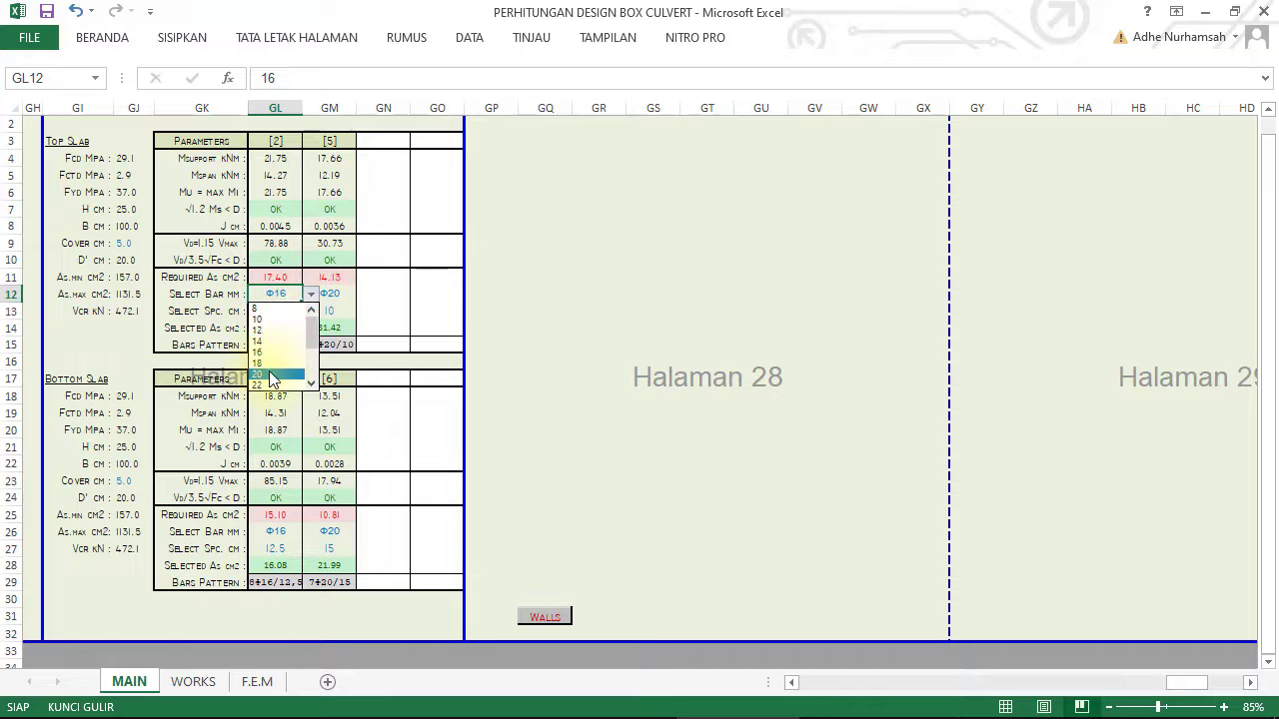
click(270, 377)
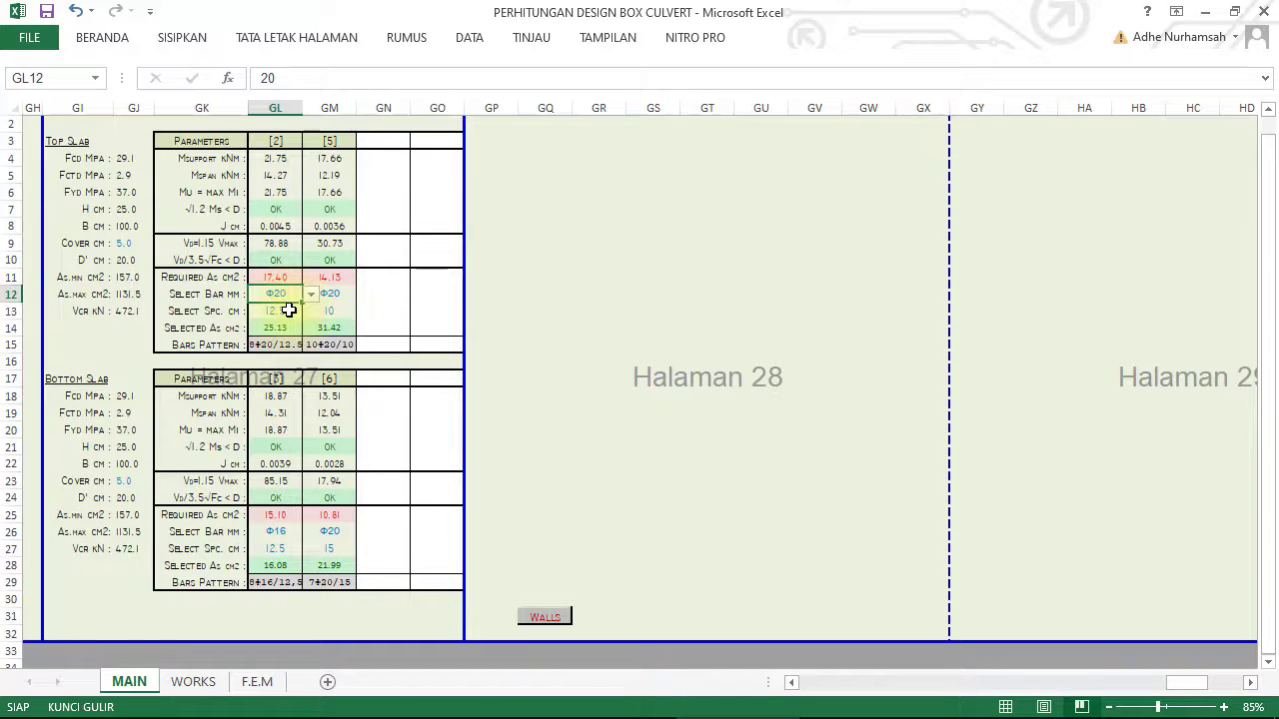
Step: Try 10 cm and 20 cm bar spacings for top slab 2 and settle on 15 cm
click(288, 310)
click(310, 311)
click(280, 331)
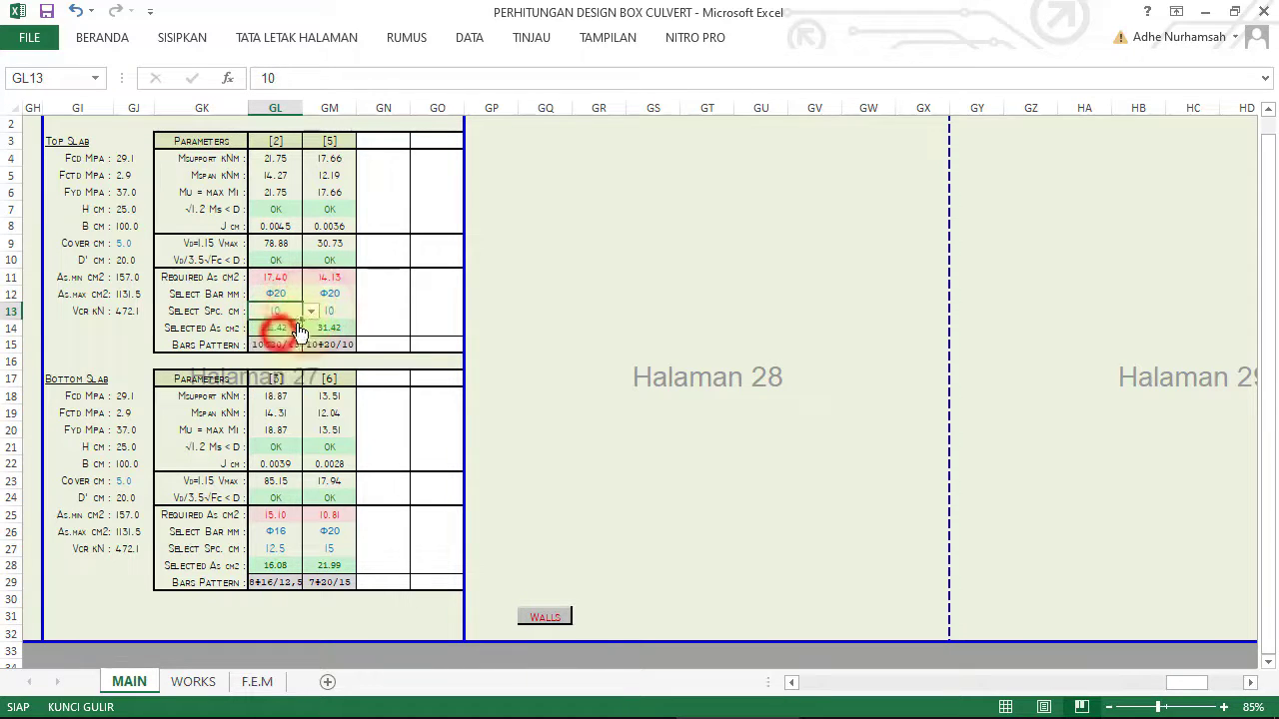
click(309, 311)
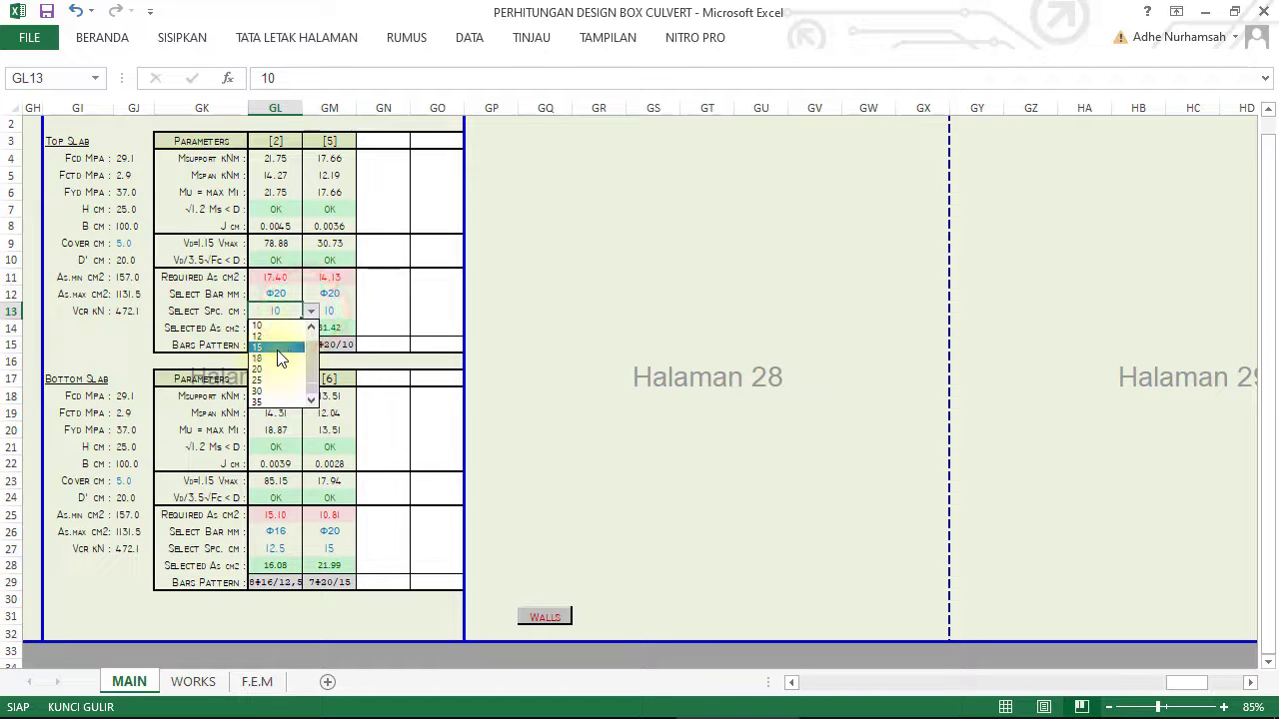
click(279, 348)
click(310, 312)
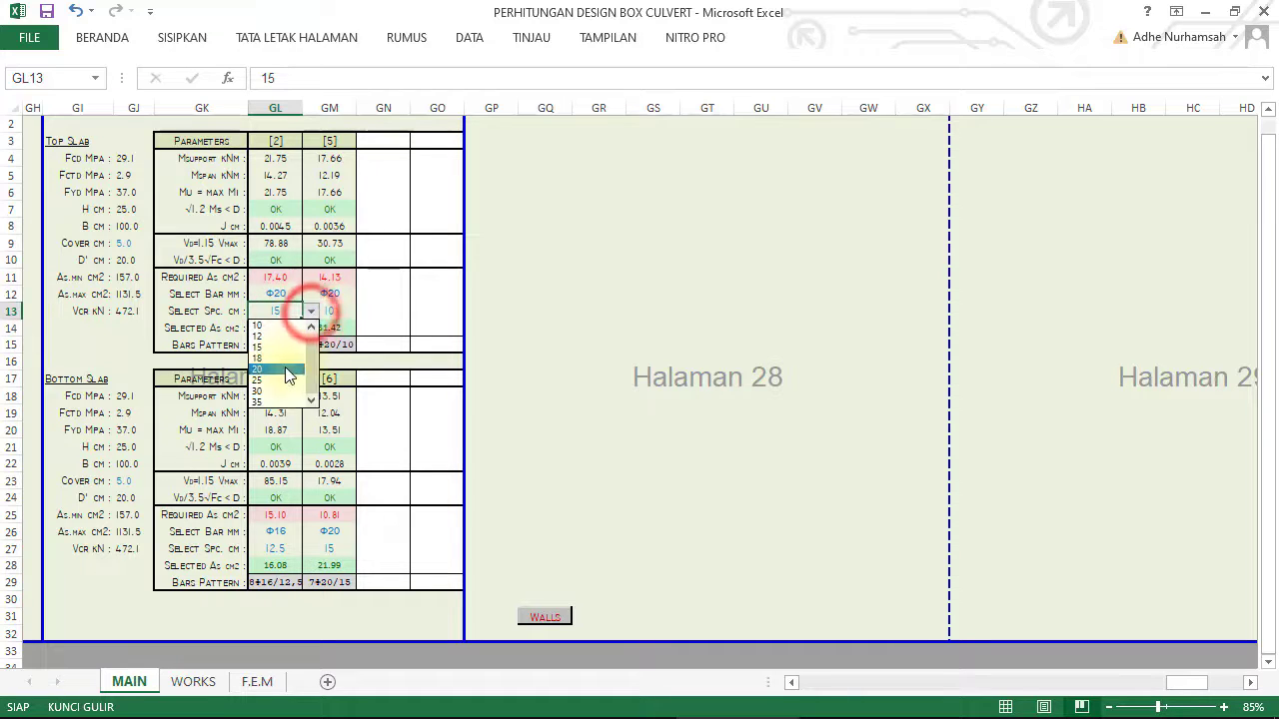
click(282, 370)
click(310, 312)
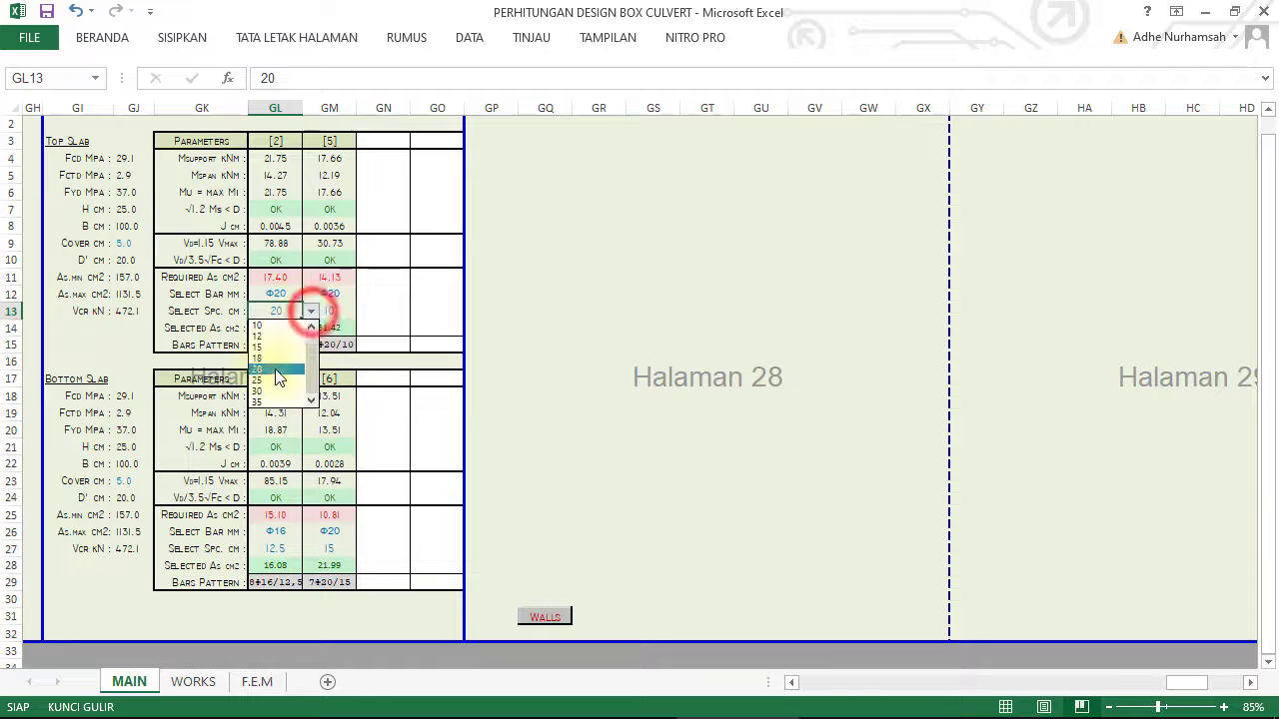
click(278, 348)
Step: Try 15 cm and 10 cm bar spacings for top slab 5 and settle on 20 cm
click(333, 311)
click(366, 312)
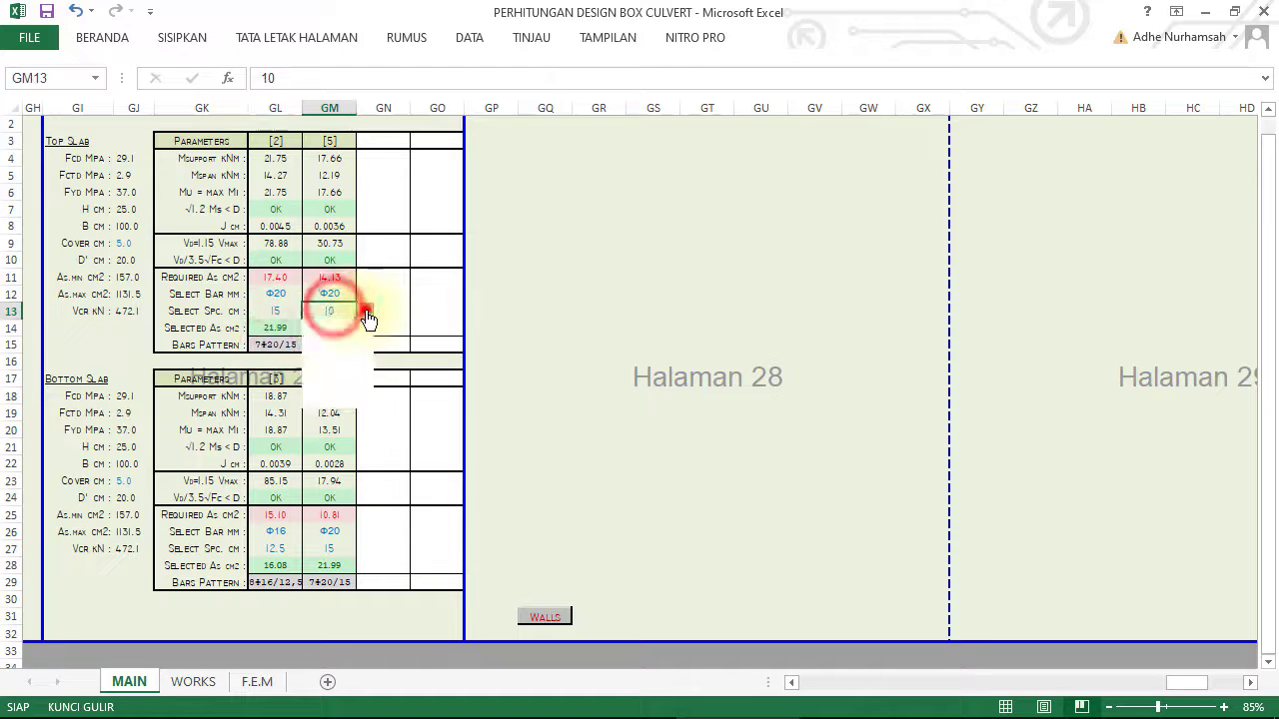
click(334, 346)
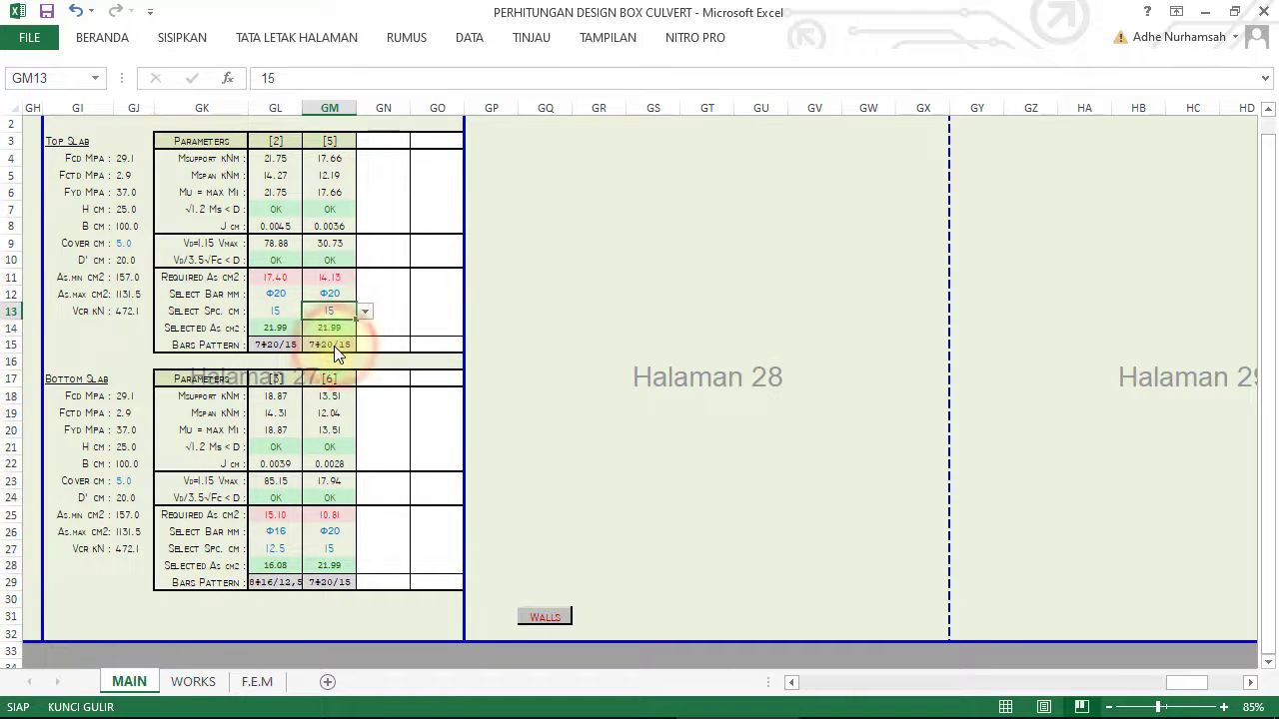
click(366, 312)
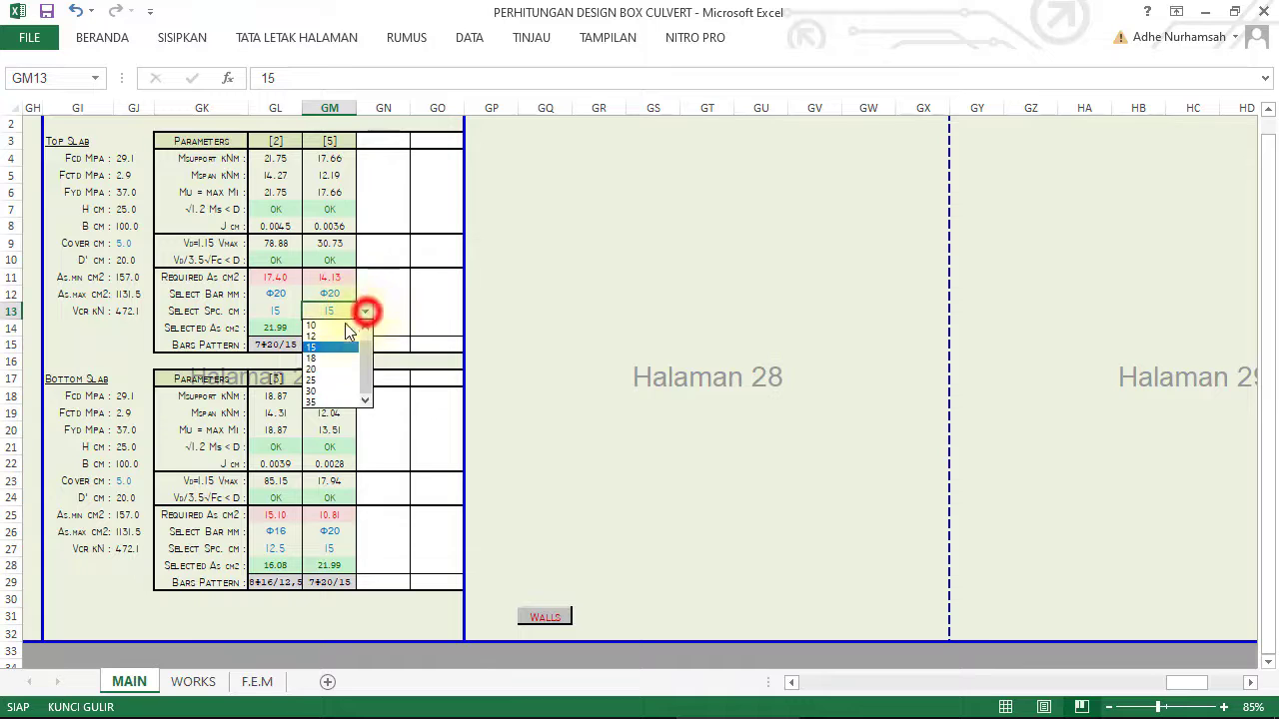
click(338, 326)
click(366, 312)
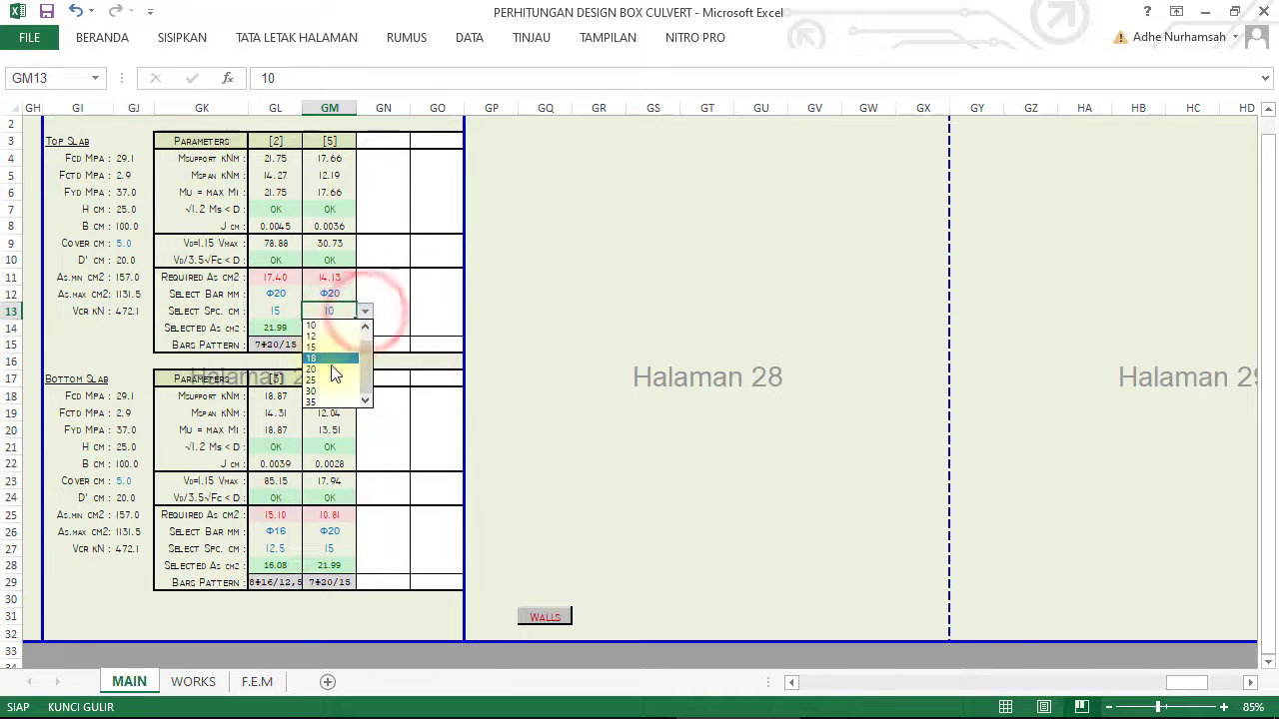
click(333, 369)
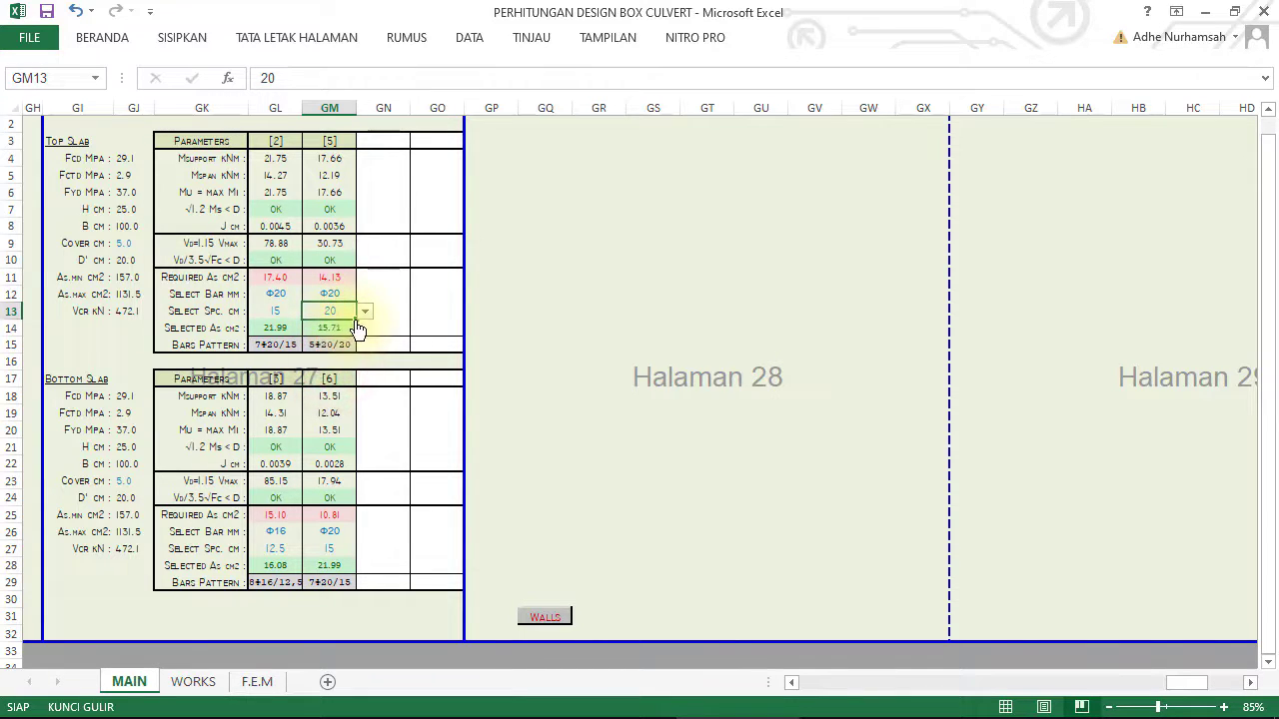
Step: Set the top slab's concrete cover to 4 cm
click(129, 260)
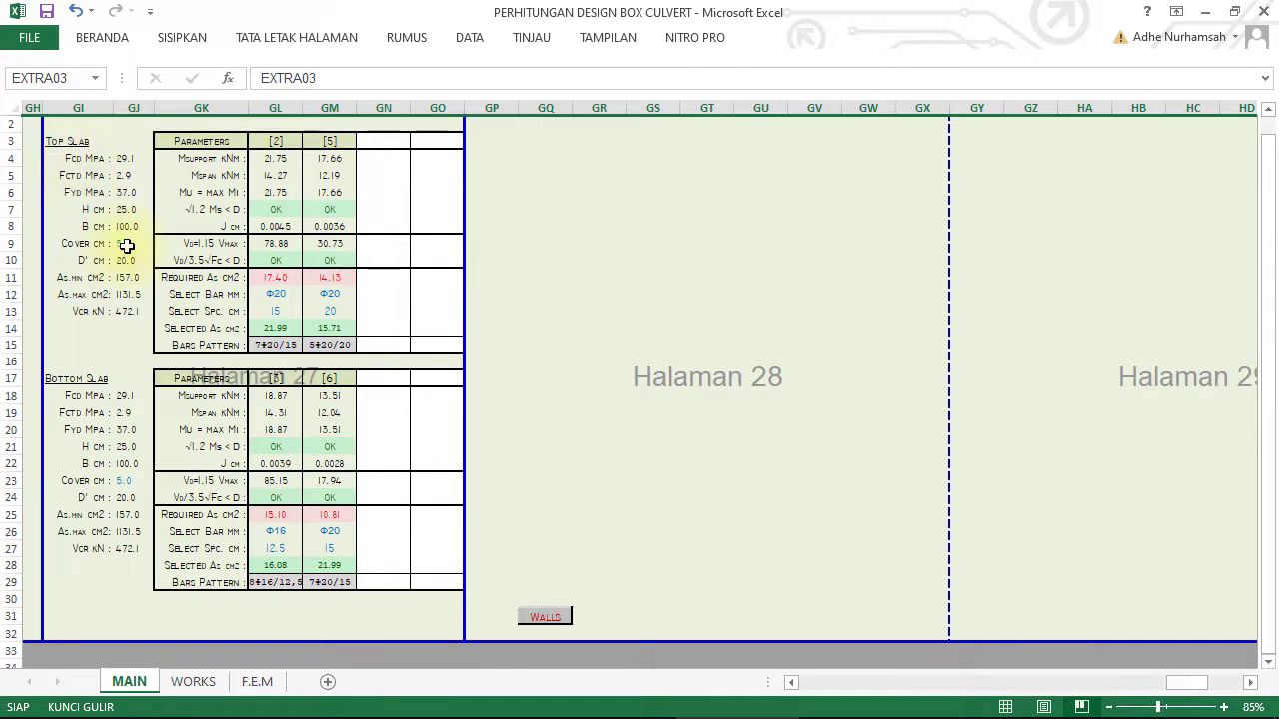
click(127, 246)
click(163, 242)
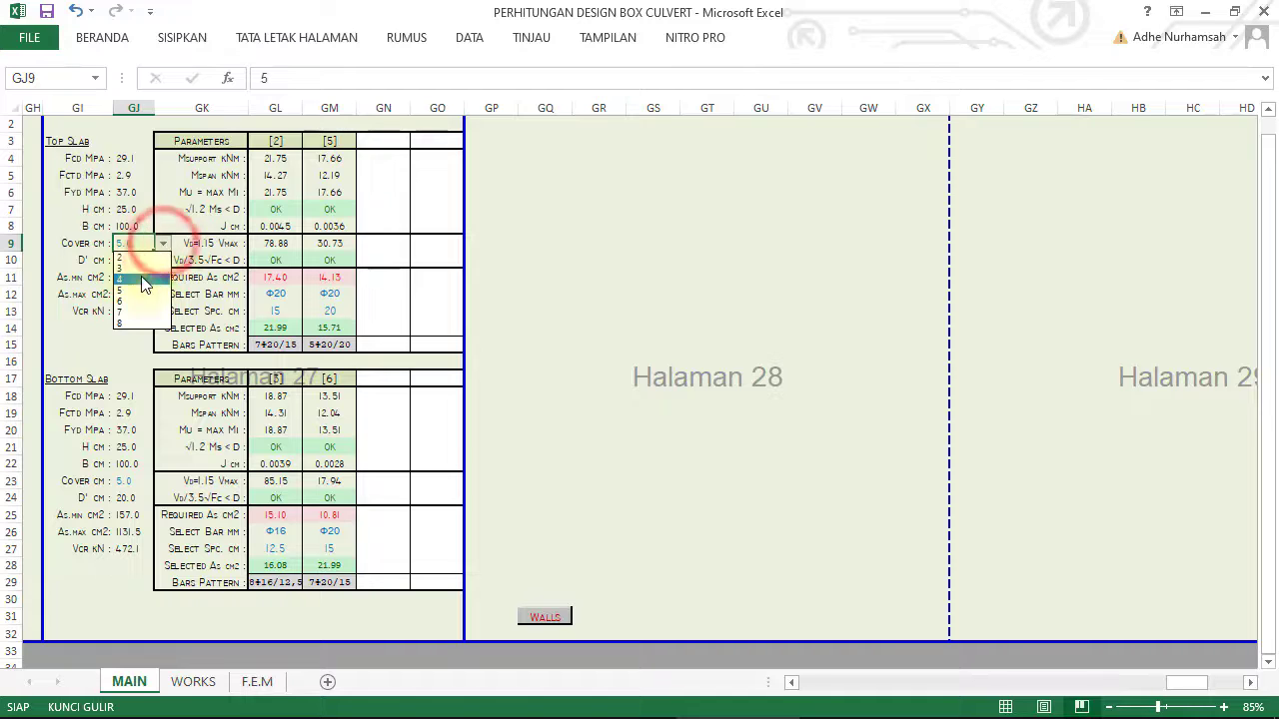
click(143, 280)
Step: Go to the walls design section, check the exterior wall's cover, and set the interior wall's concrete cover to 4 cm
click(555, 619)
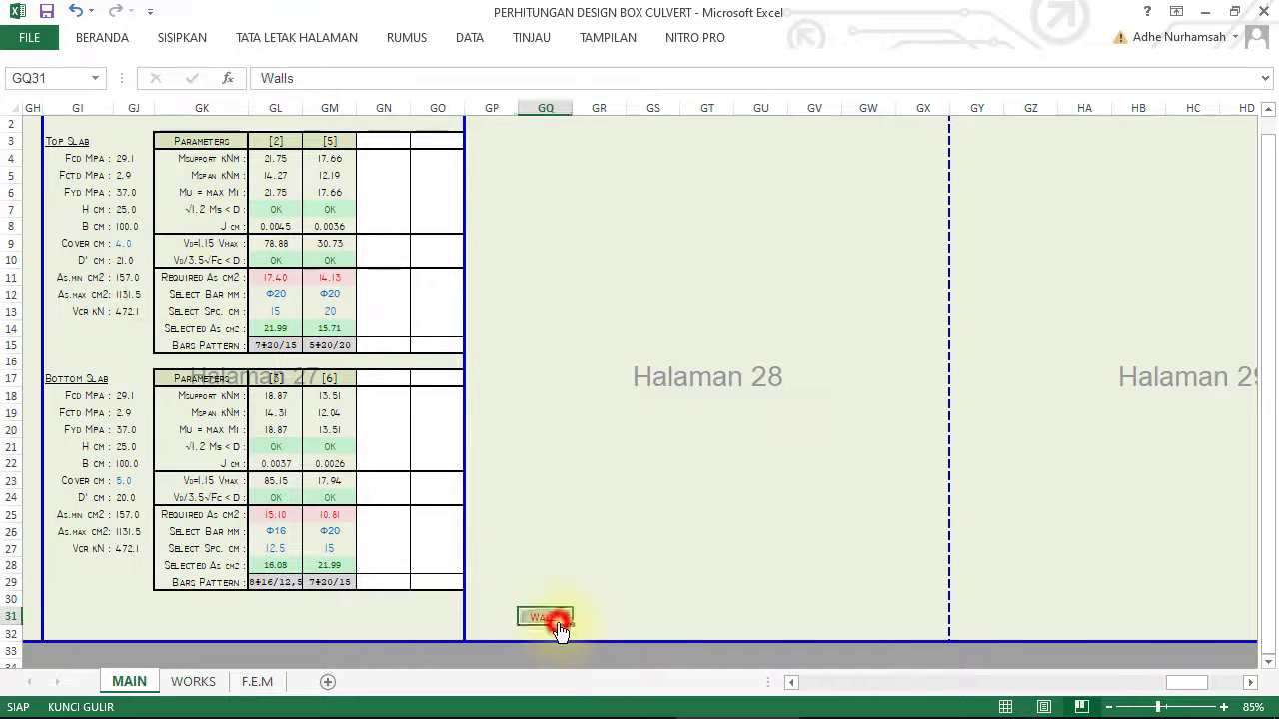
click(557, 621)
click(123, 245)
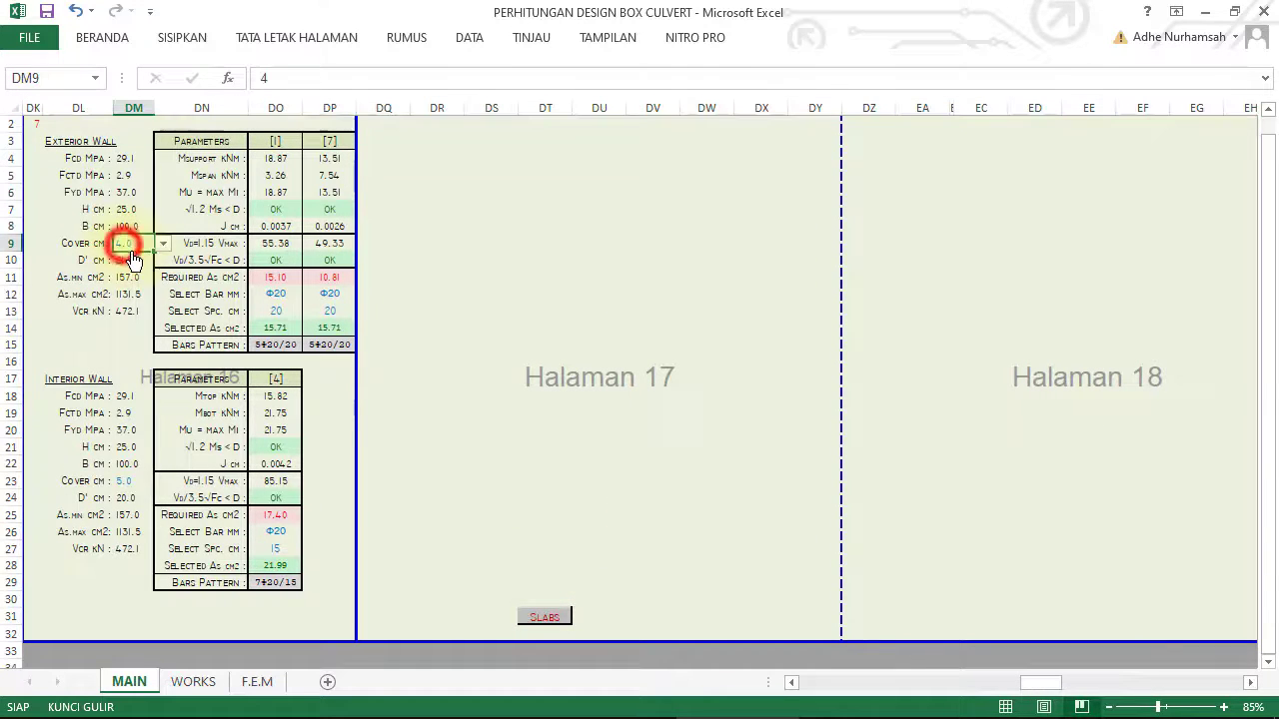
click(135, 483)
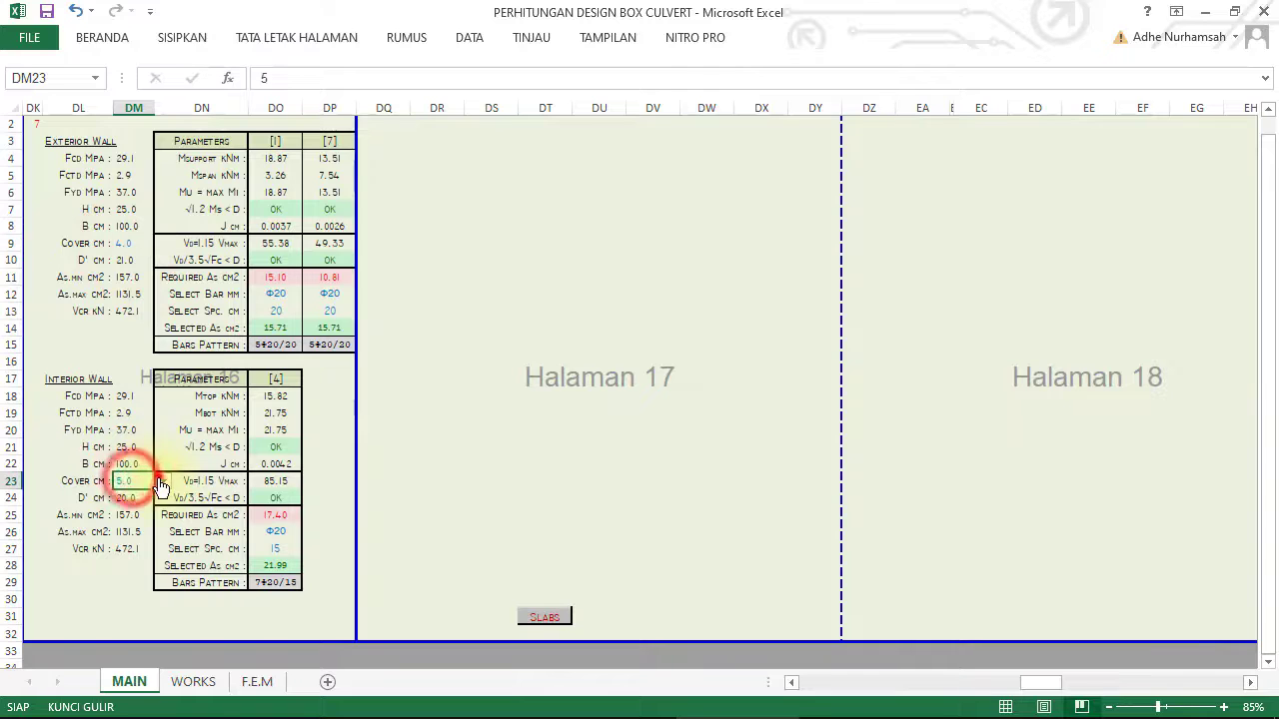
click(162, 481)
click(134, 517)
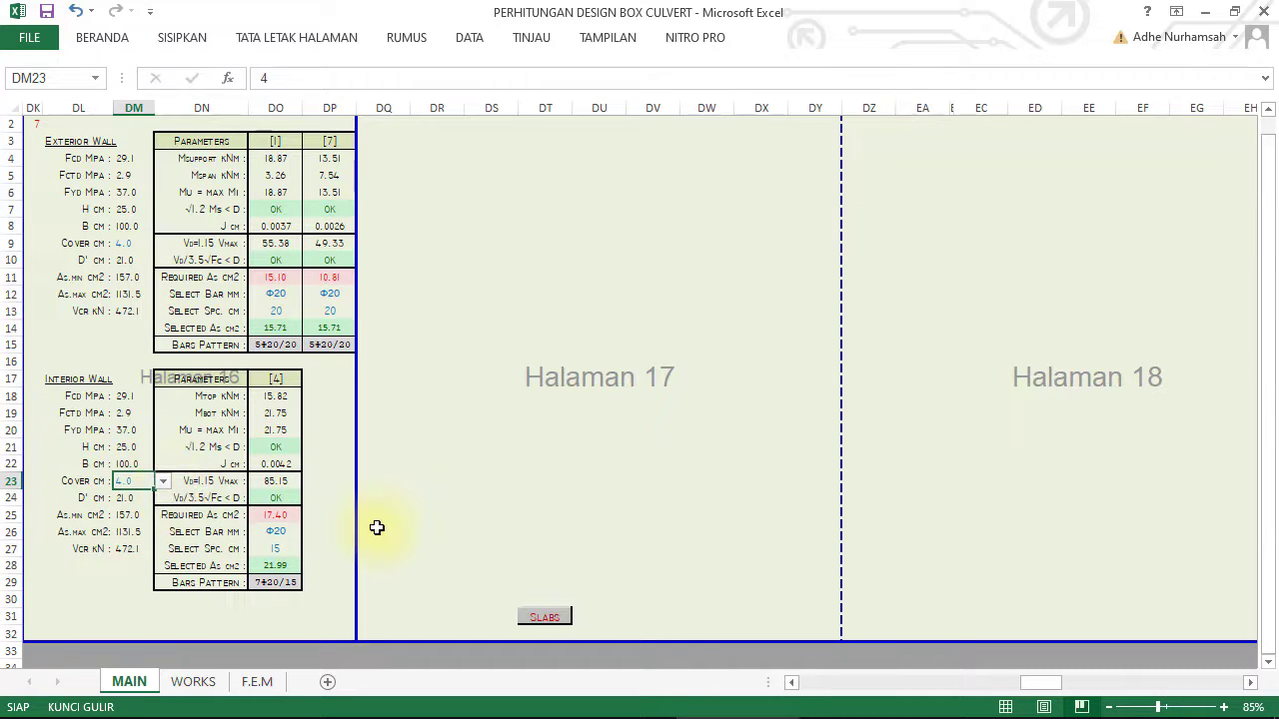
Step: Return to the slabs design section and set the bottom slab's concrete cover to 4 cm
click(543, 607)
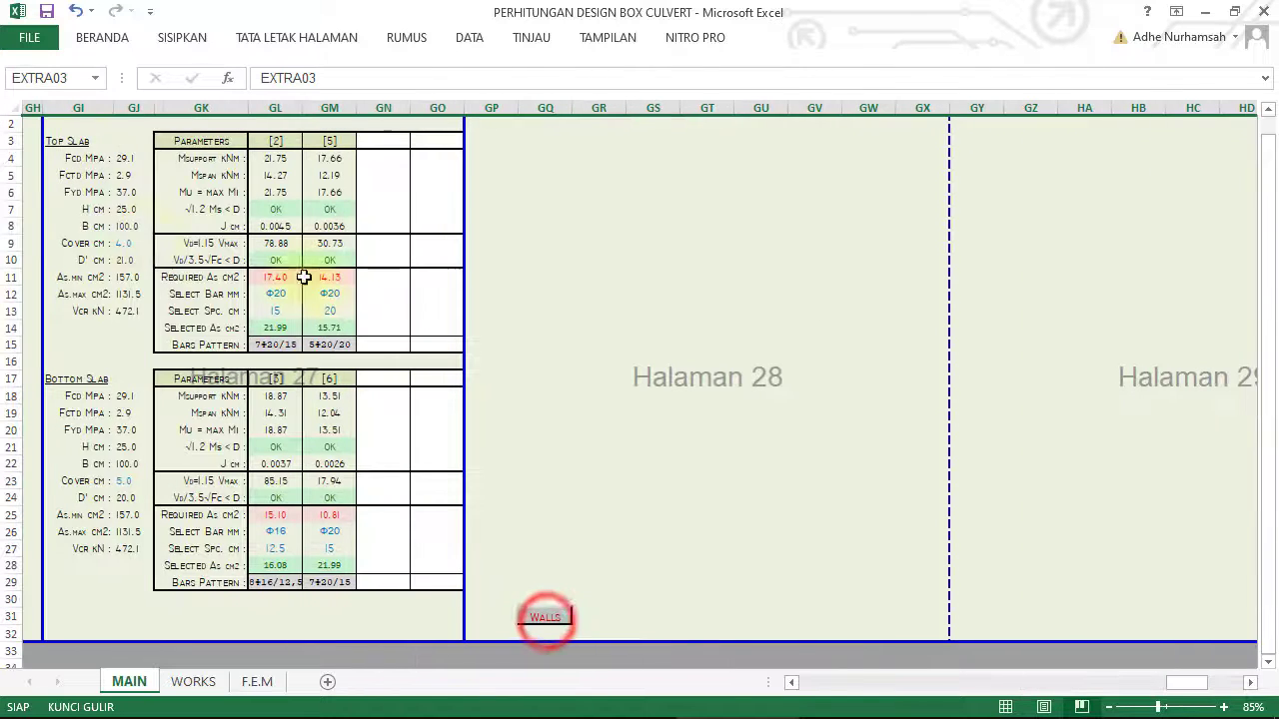
click(130, 480)
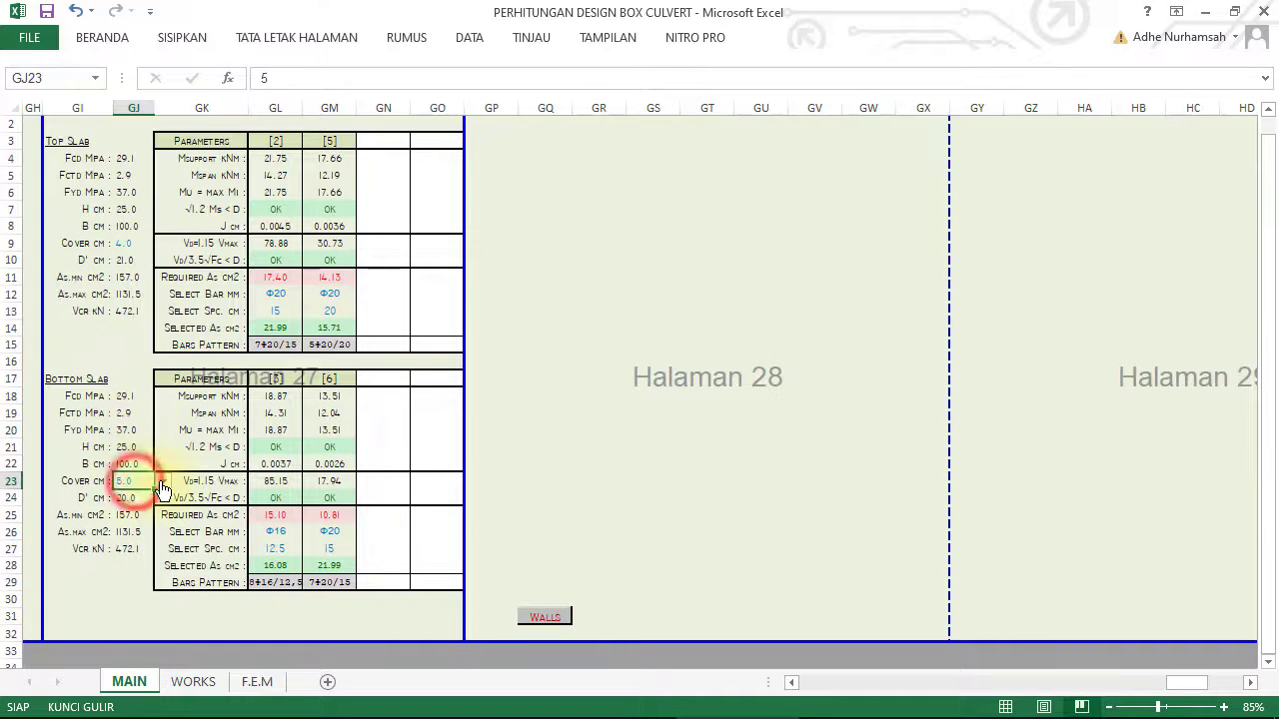
click(162, 481)
click(129, 518)
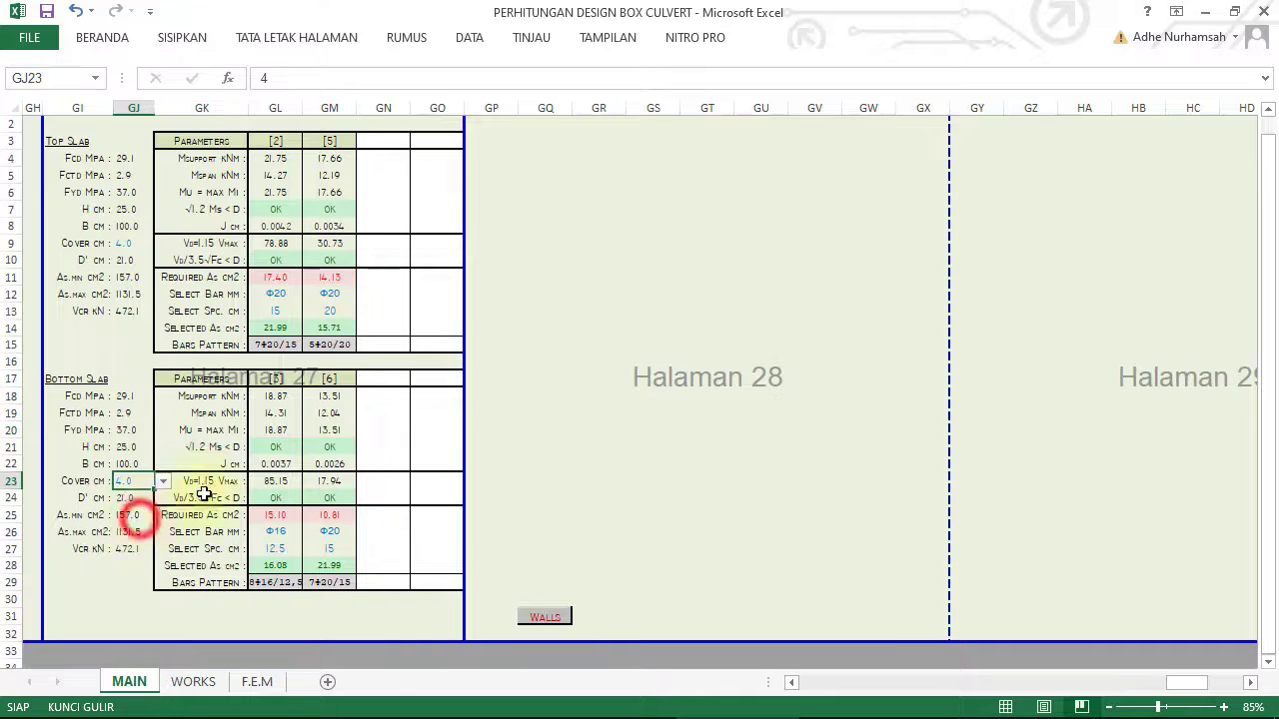
Step: Check the required steel areas and select 20 mm bars at 20 cm spacing for bottom slab 3
click(325, 280)
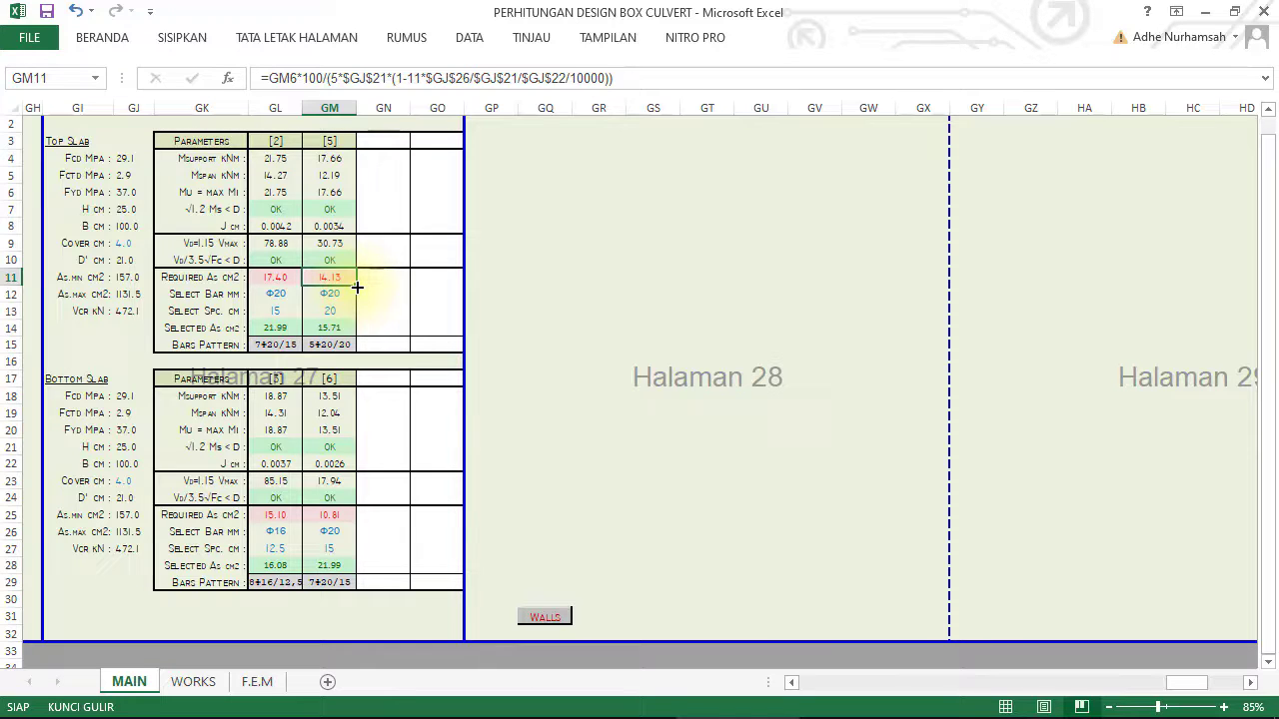
click(287, 520)
click(300, 535)
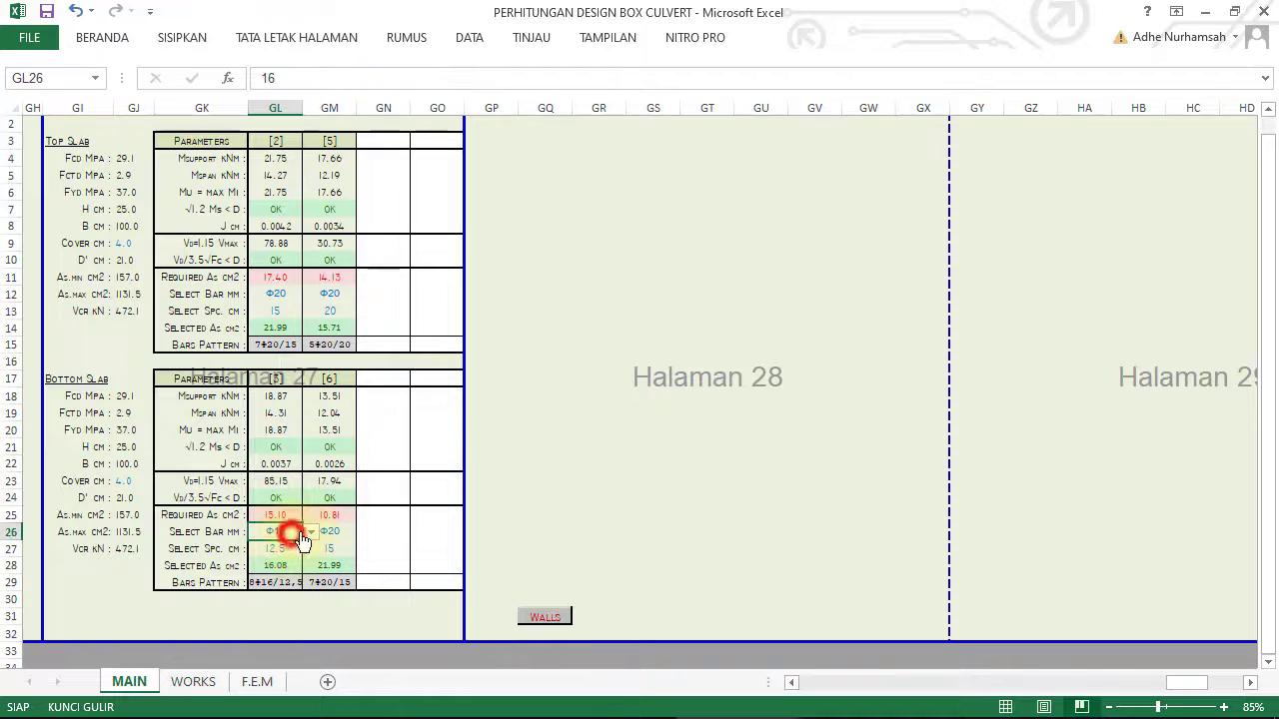
click(311, 533)
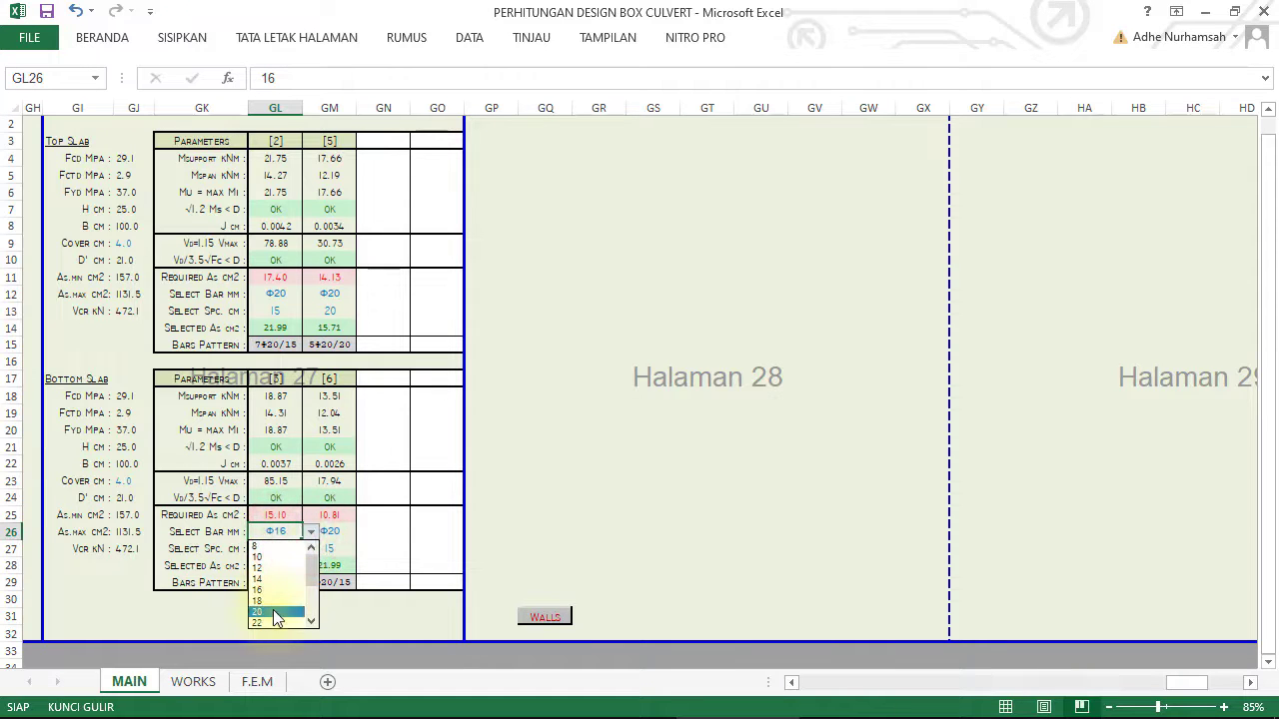
drag(277, 618, 280, 547)
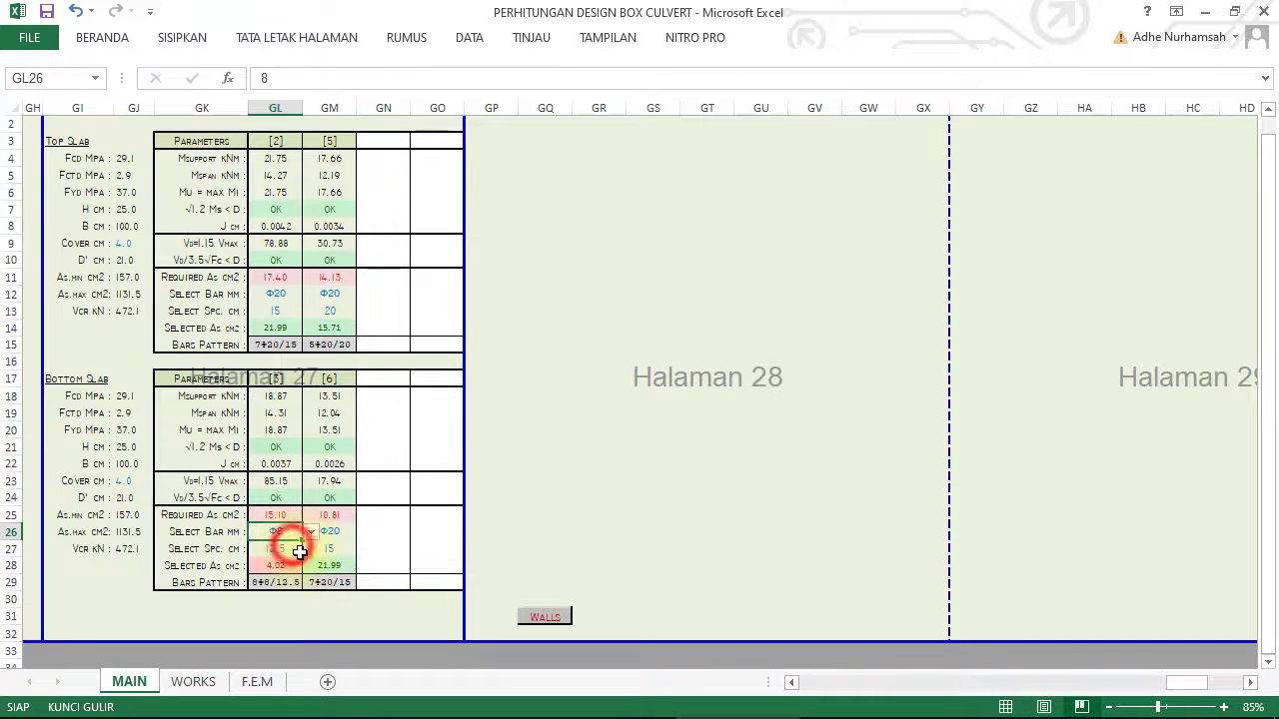
click(310, 533)
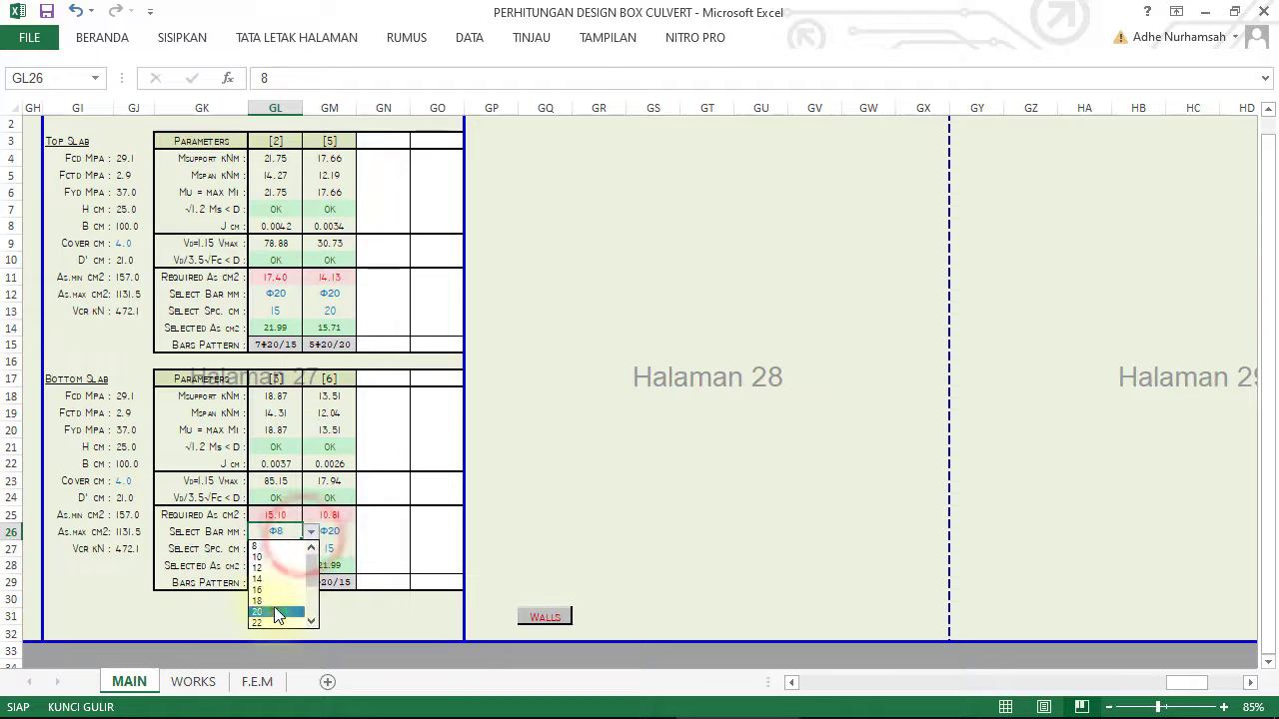
click(279, 612)
click(280, 548)
click(311, 549)
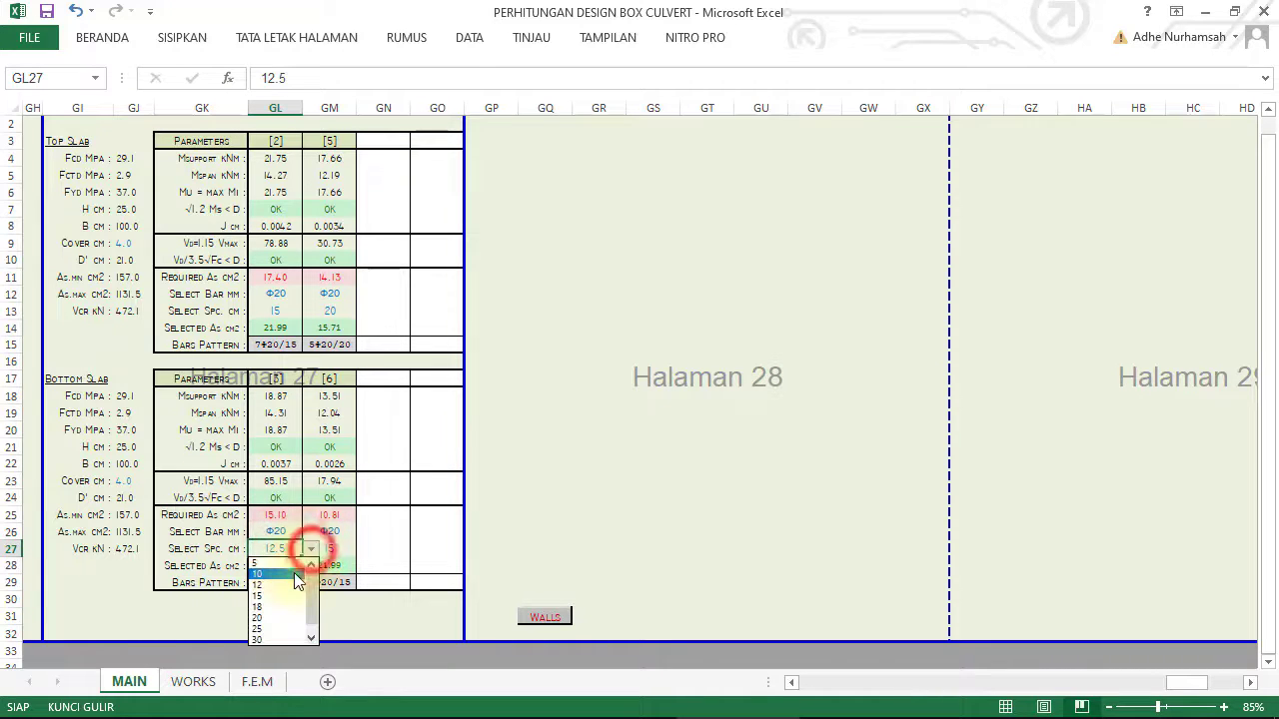
click(283, 612)
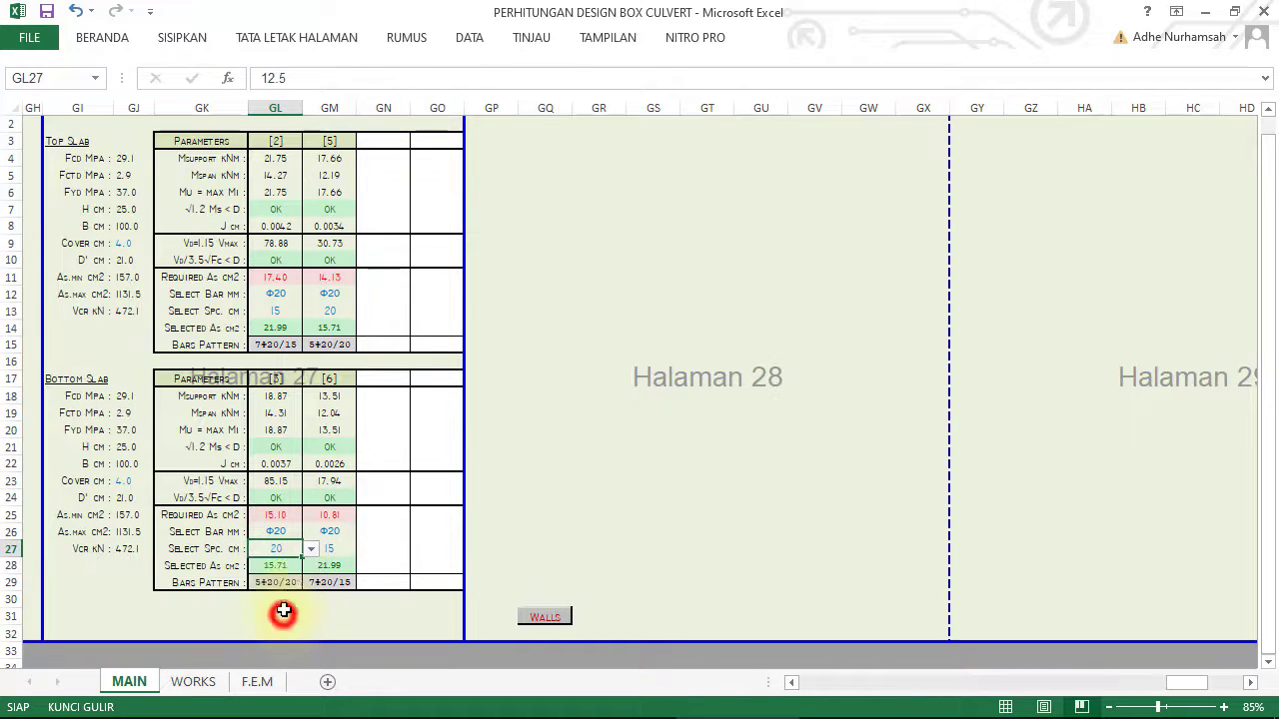
Step: Try a 25 cm bar spacing for bottom slab 6 and settle on 20 cm
click(336, 550)
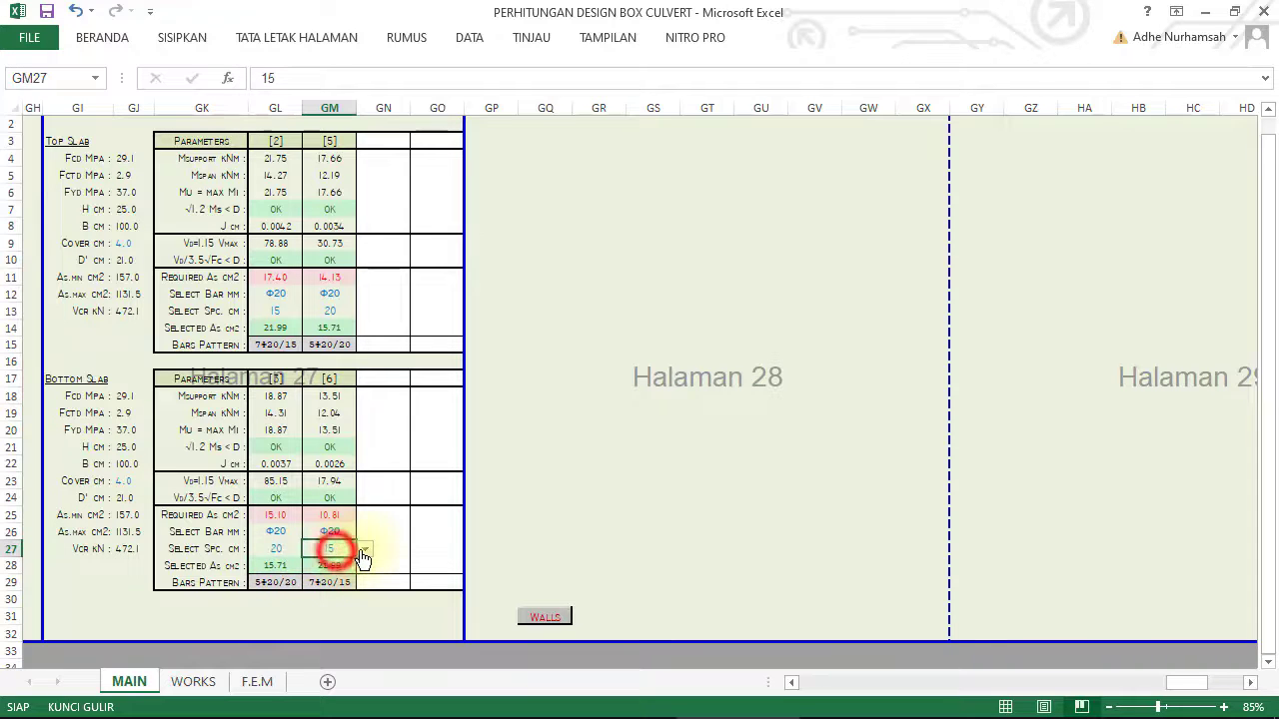
click(365, 549)
click(343, 607)
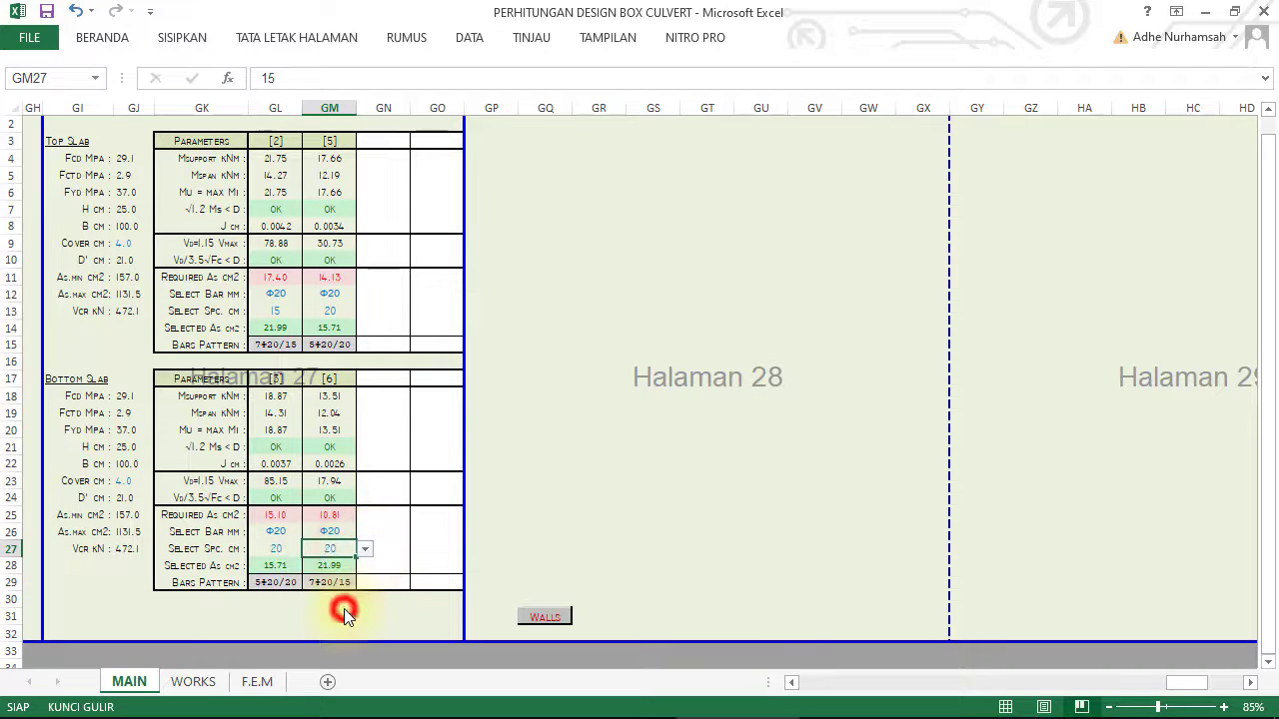
click(365, 550)
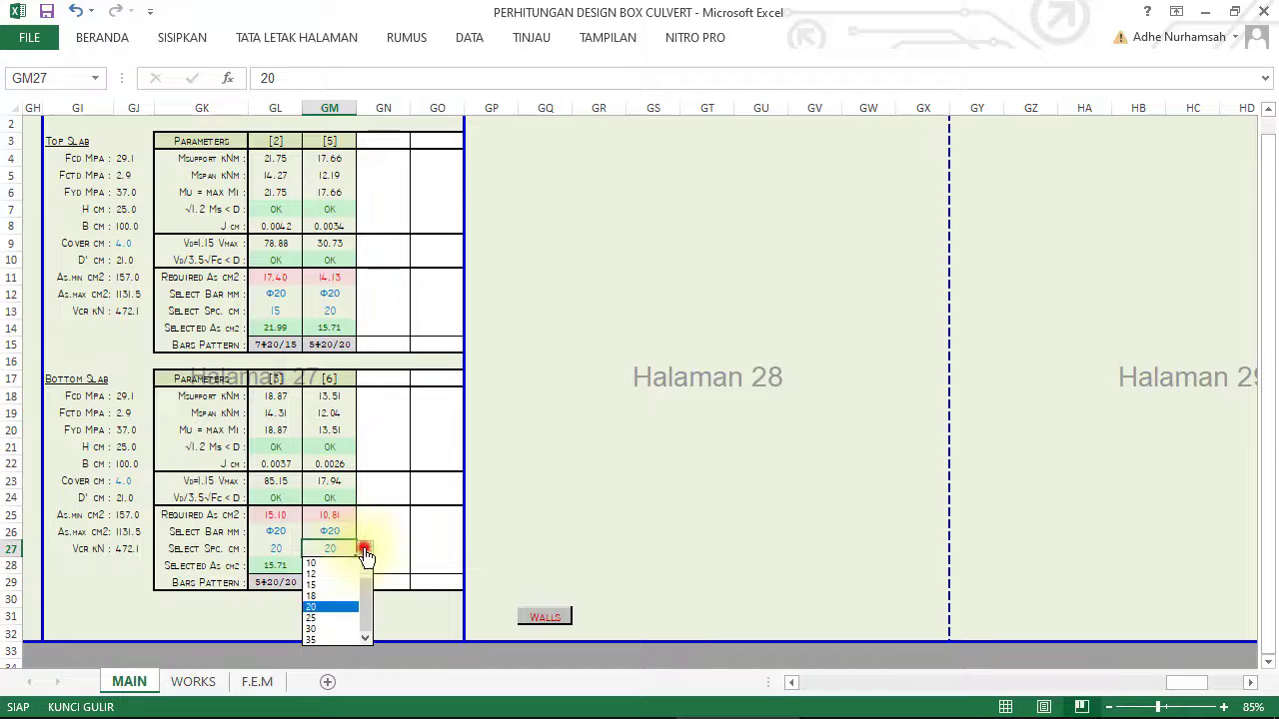
click(329, 617)
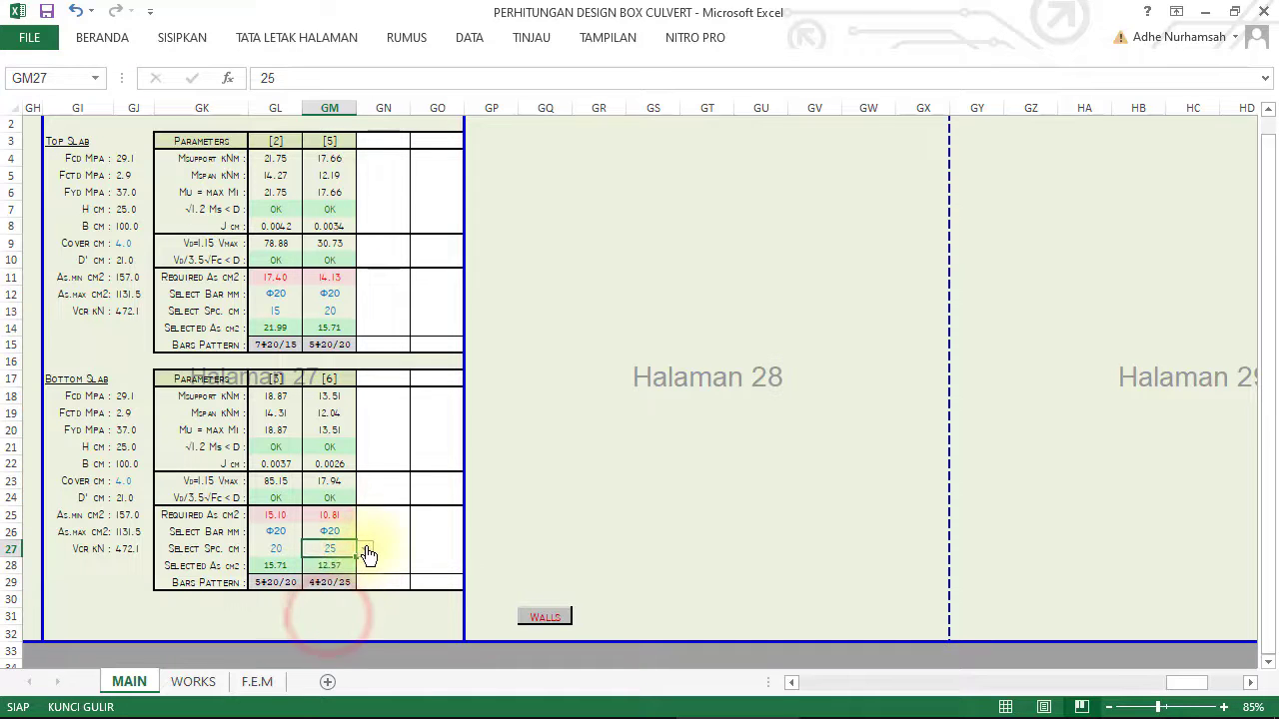
click(365, 550)
click(329, 601)
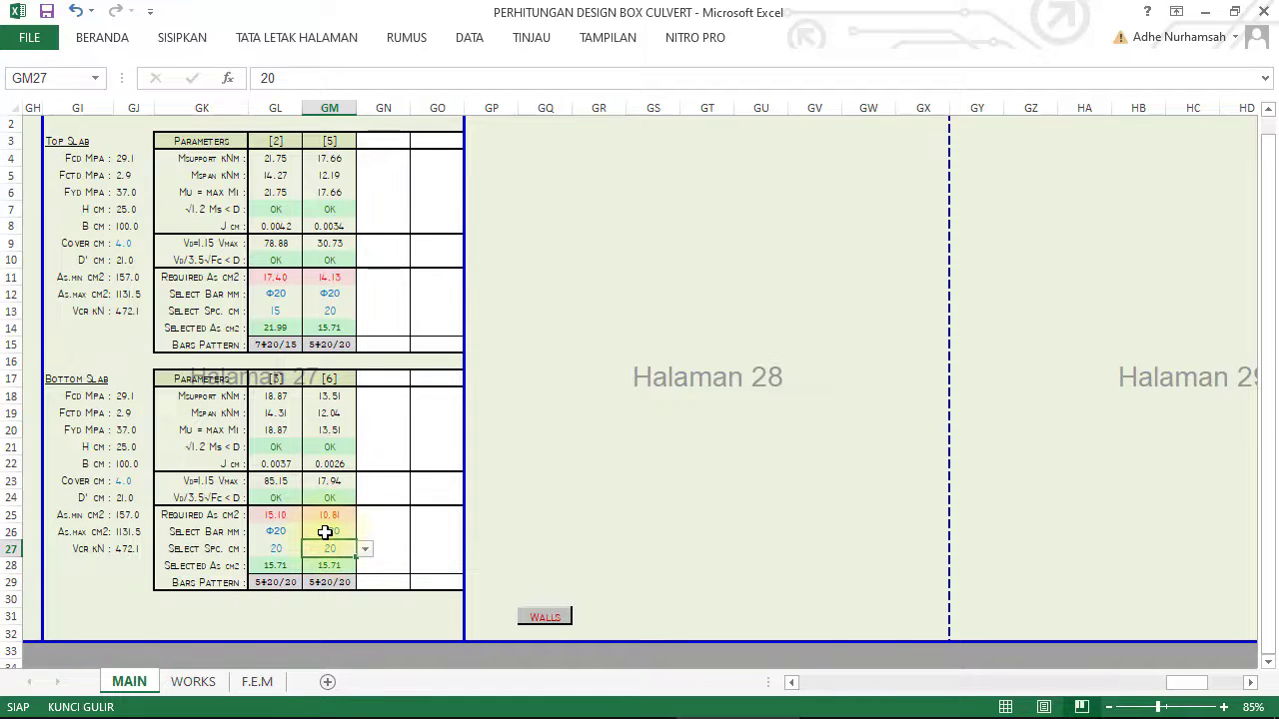
Step: Revisit the walls design section from the main sheet and open the reinforcement drawing section
click(544, 616)
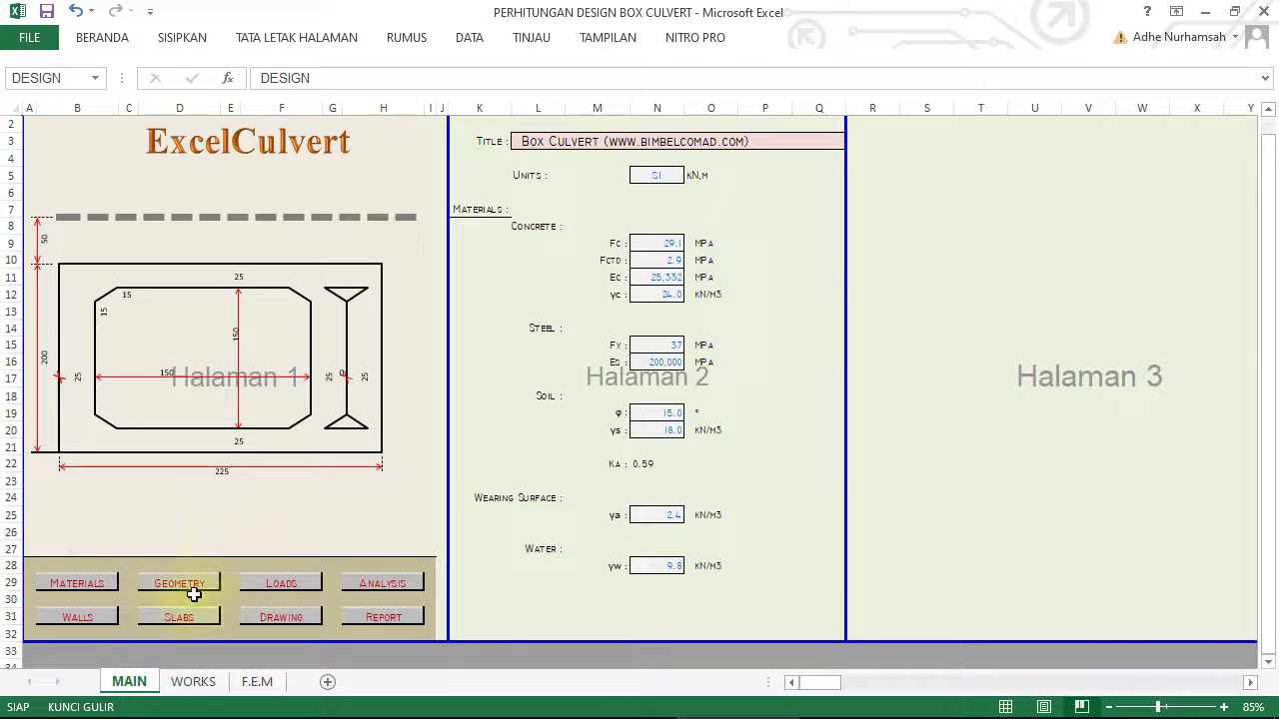
click(280, 617)
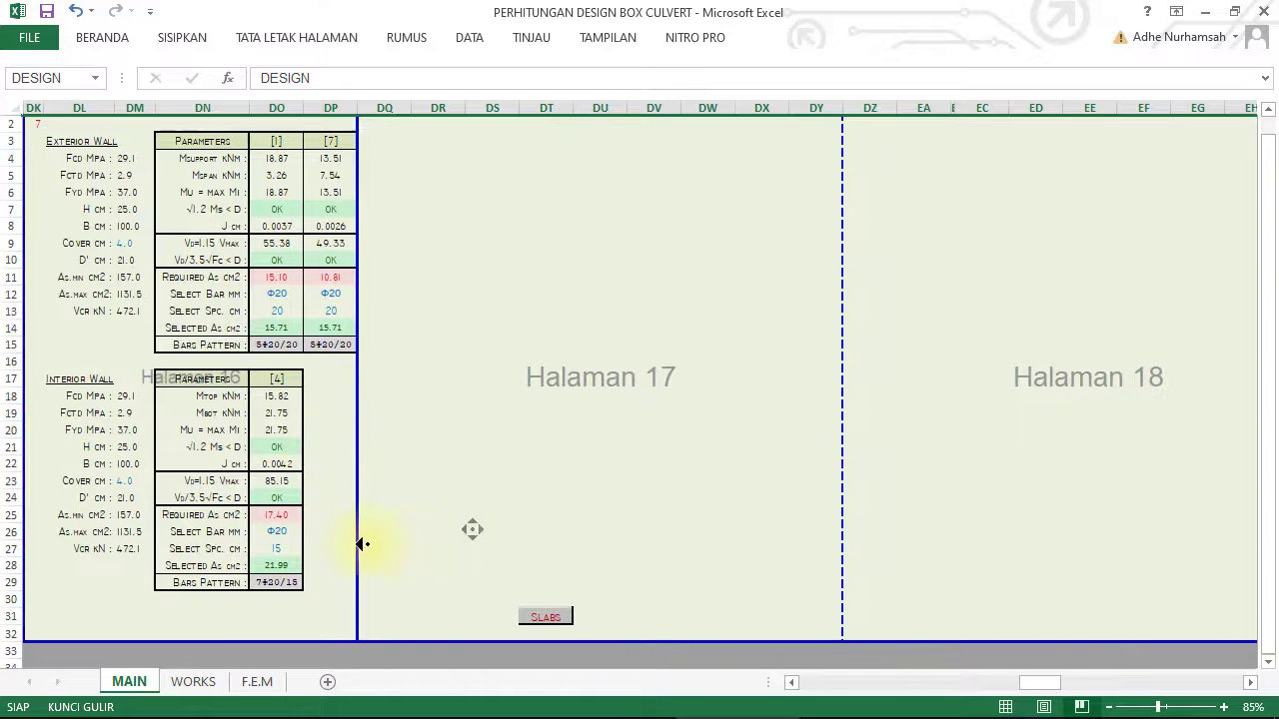
key(ctrl+BackSpace)
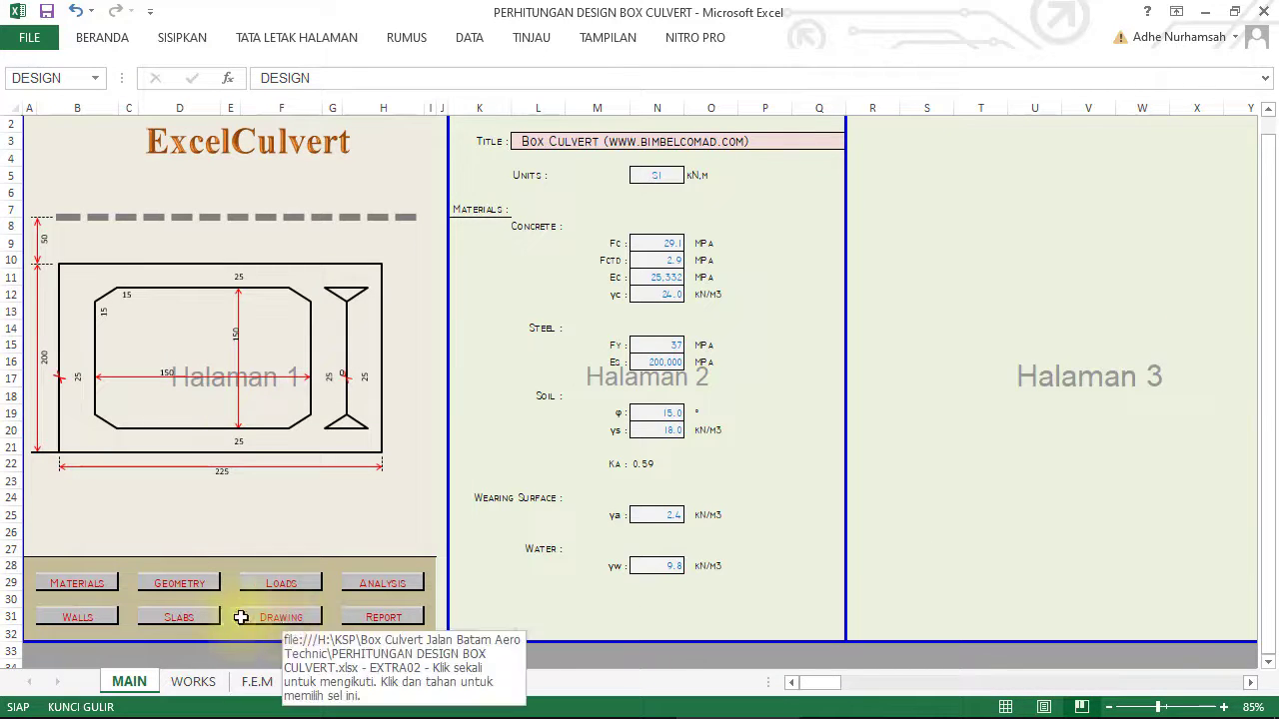
click(241, 618)
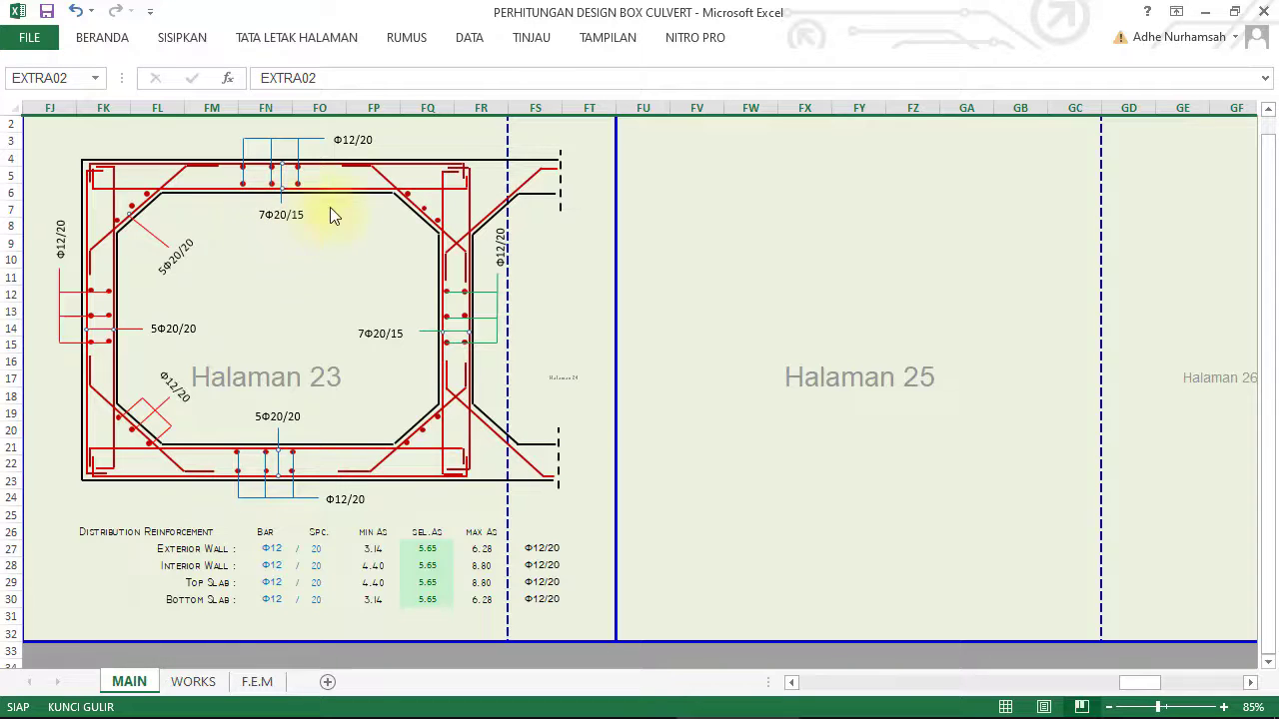
Step: Try 8 mm bars at 15 cm spacing for the exterior wall's distribution reinforcement
click(266, 551)
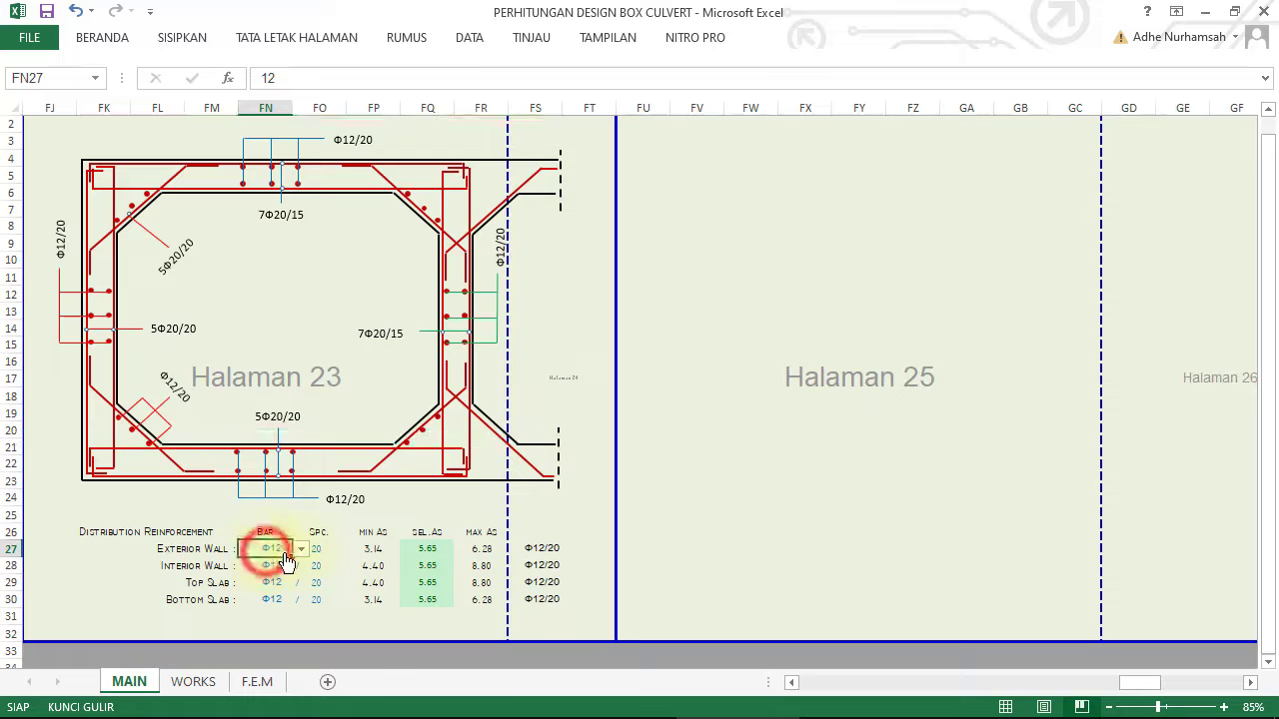
click(299, 550)
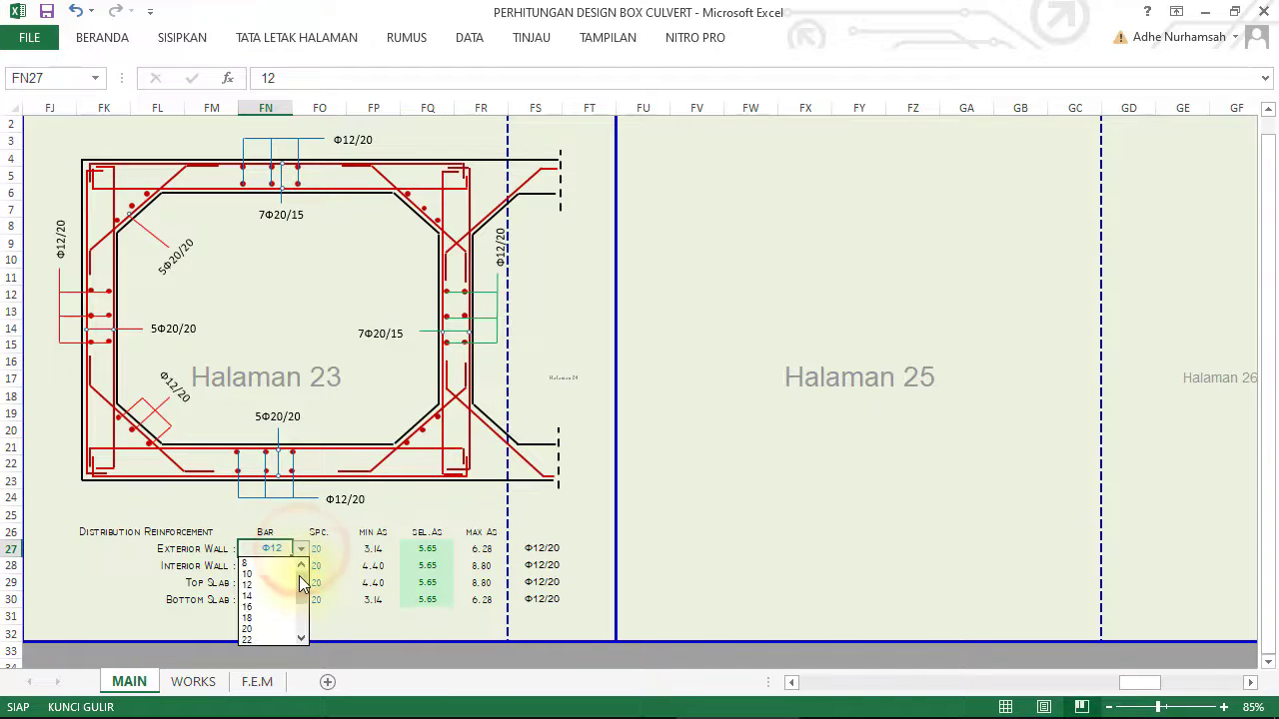
click(302, 579)
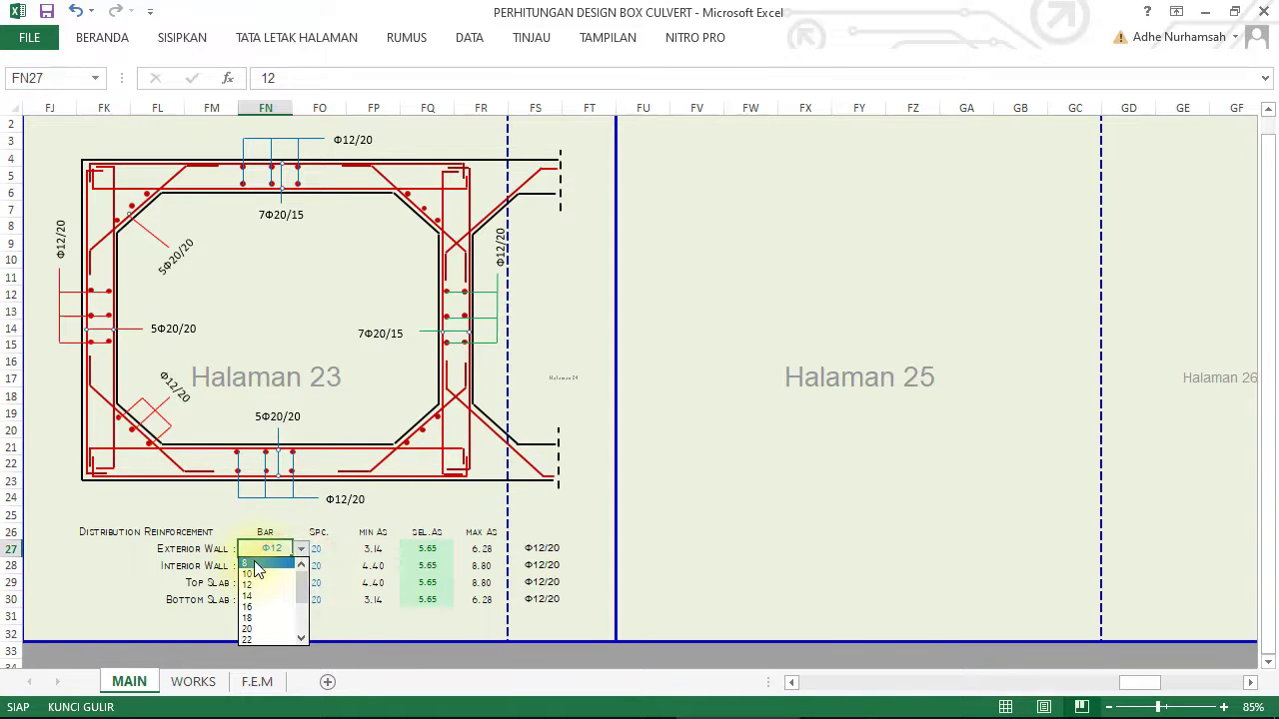
click(253, 561)
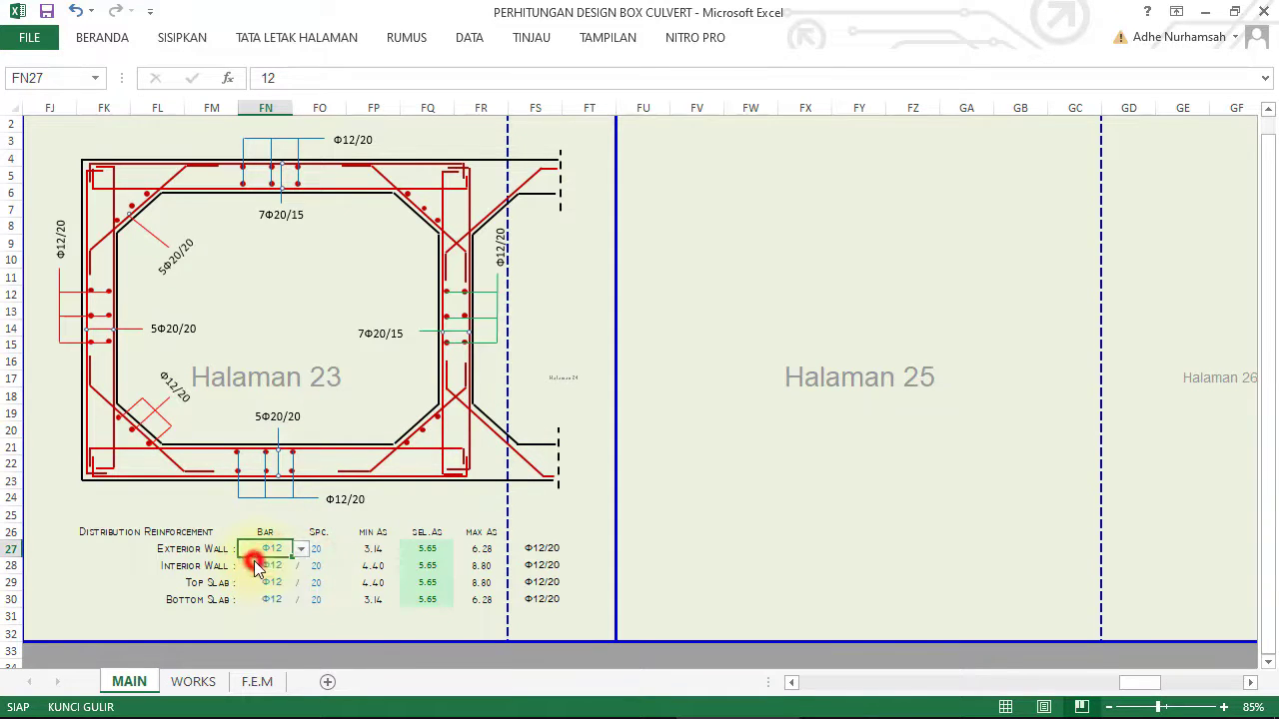
click(308, 550)
click(325, 552)
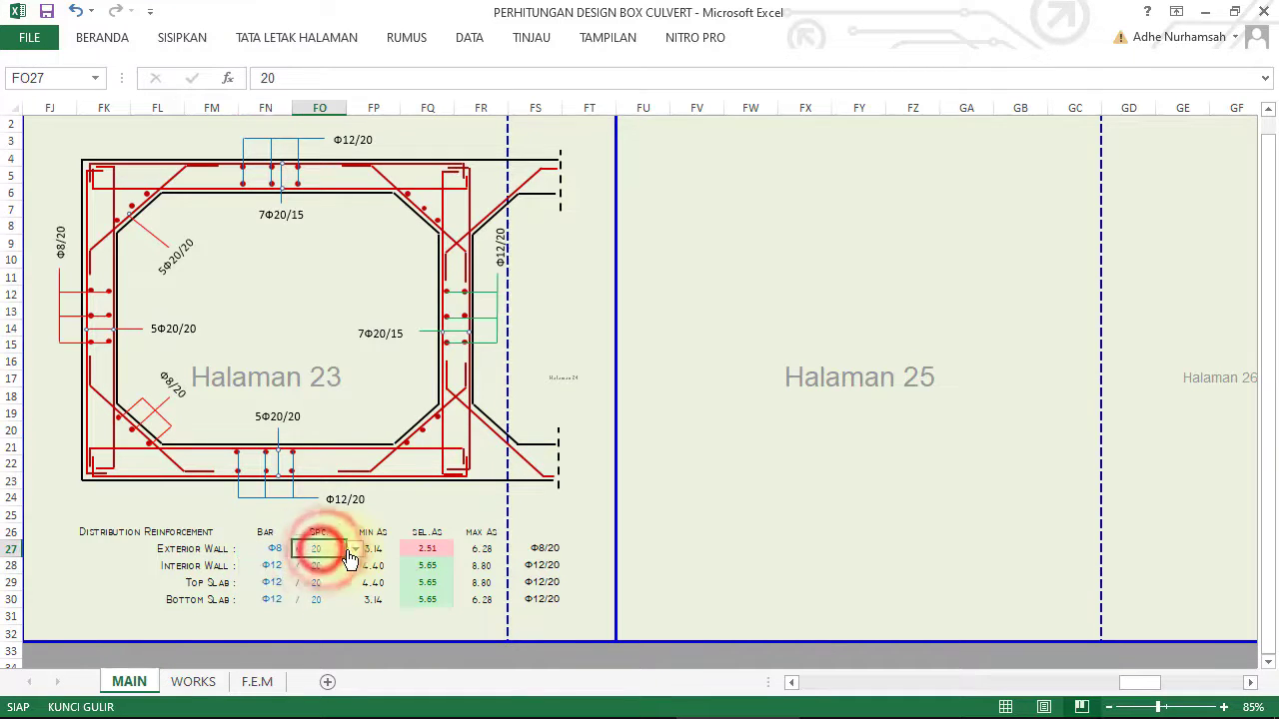
click(354, 549)
click(323, 596)
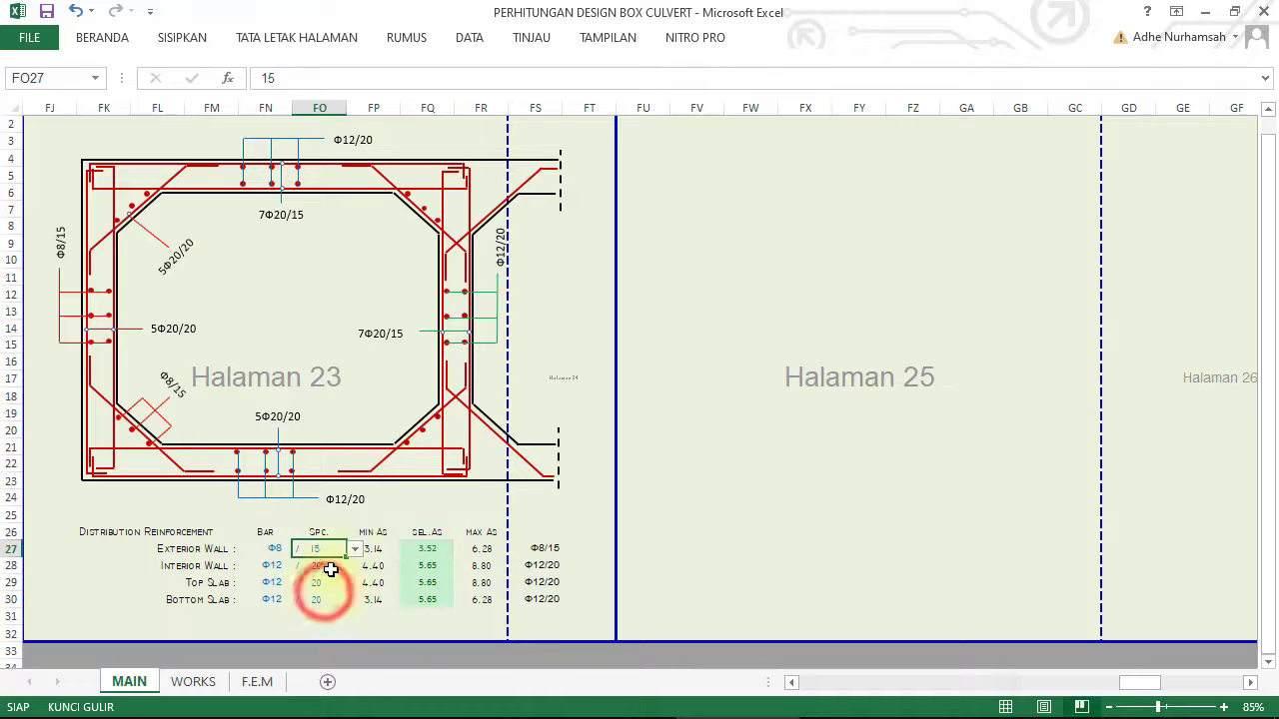
Step: Set the exterior wall's distribution reinforcement to 10 mm bars at 20 cm spacing
click(272, 565)
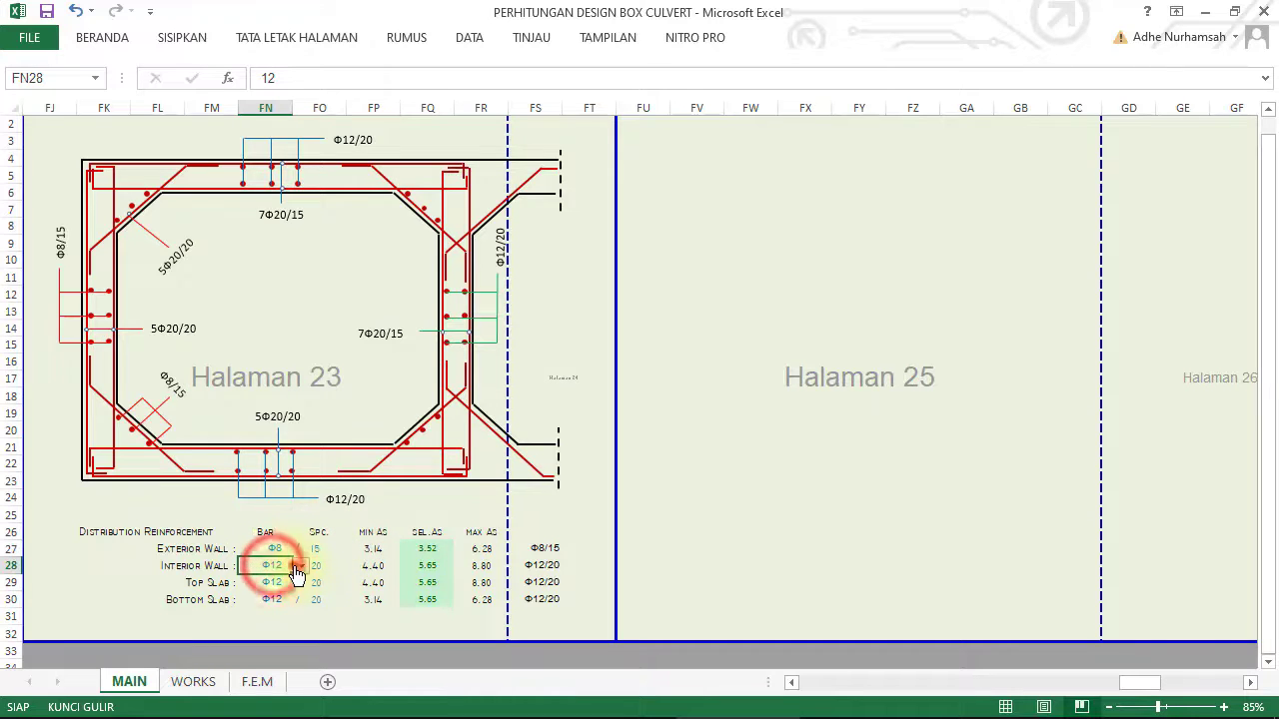
click(301, 565)
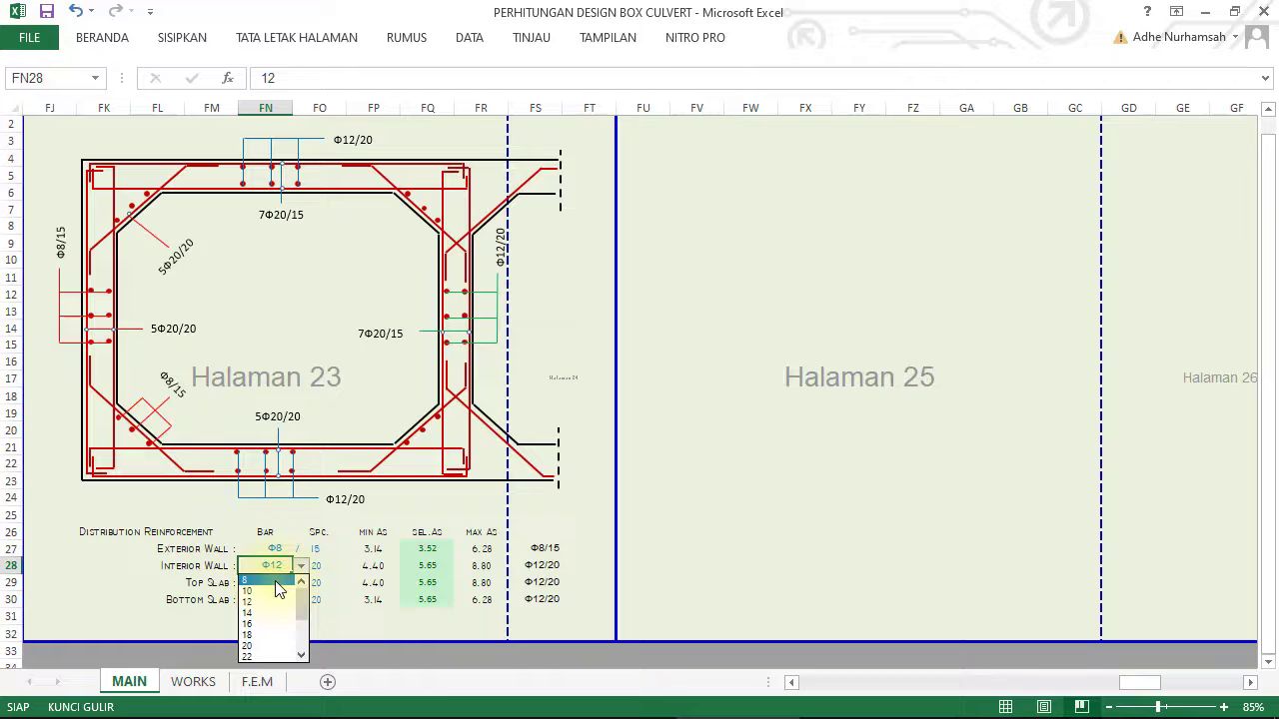
click(287, 547)
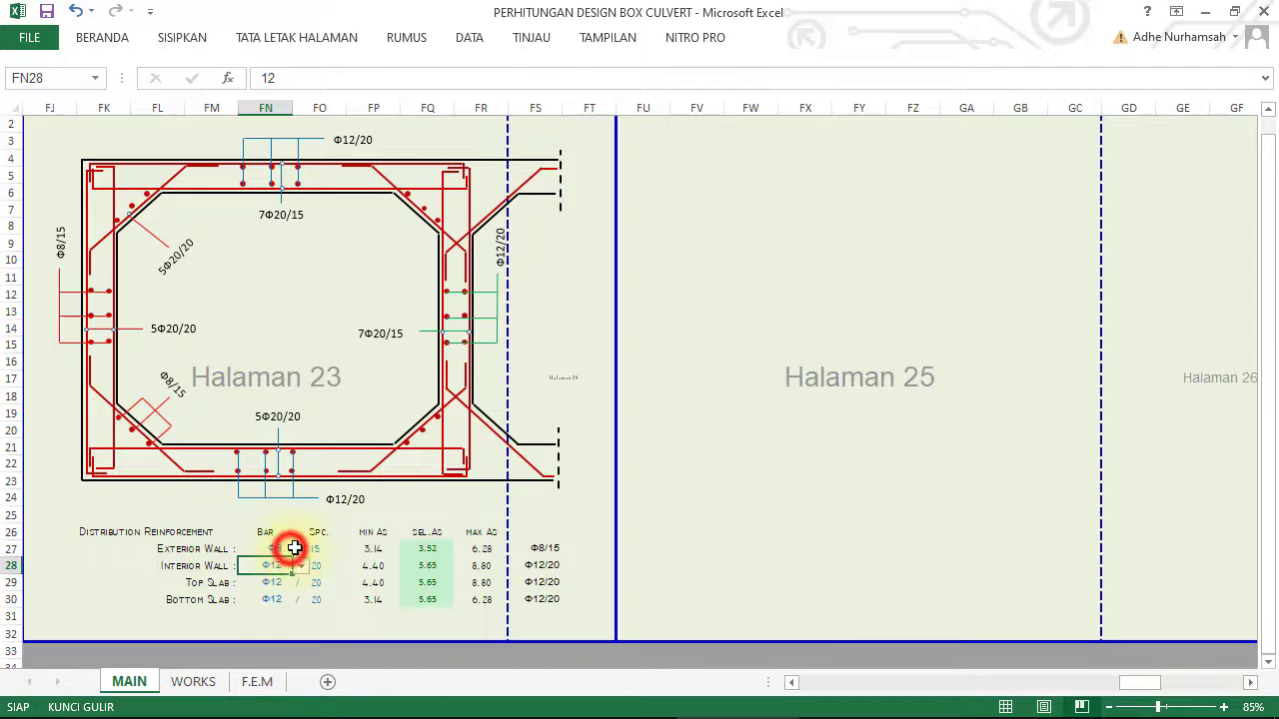
click(294, 546)
click(299, 548)
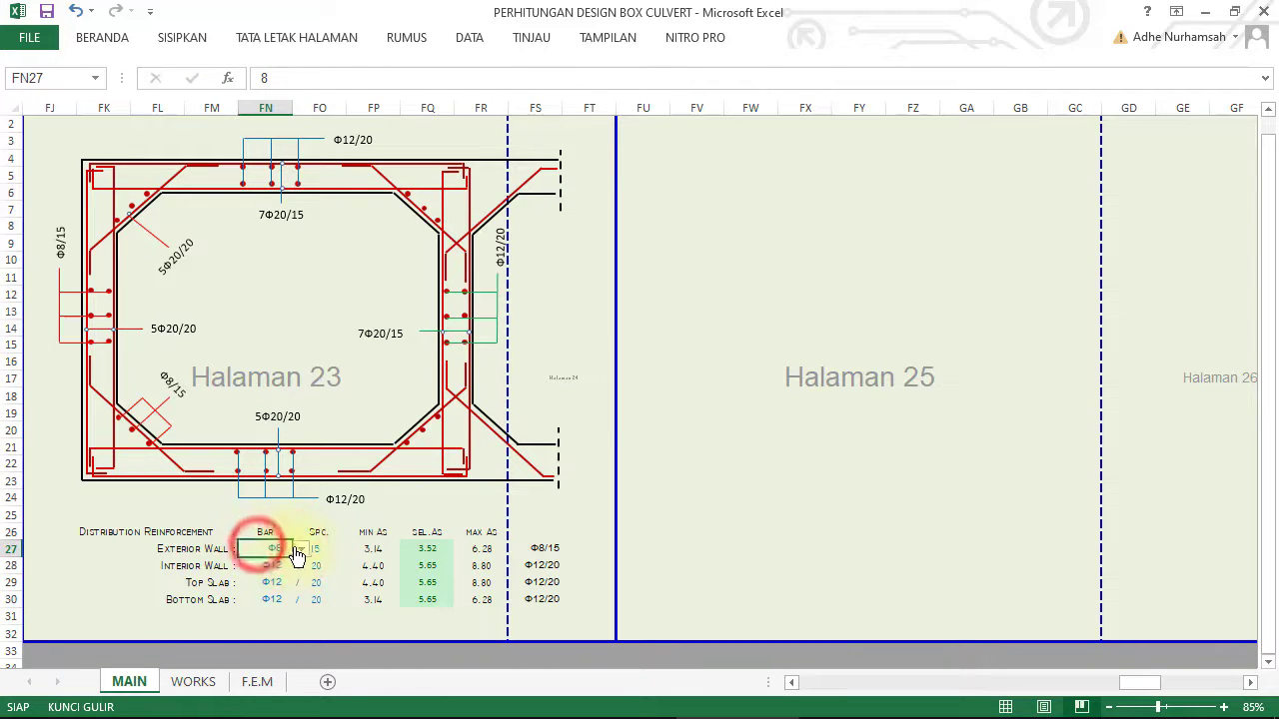
click(283, 578)
click(324, 550)
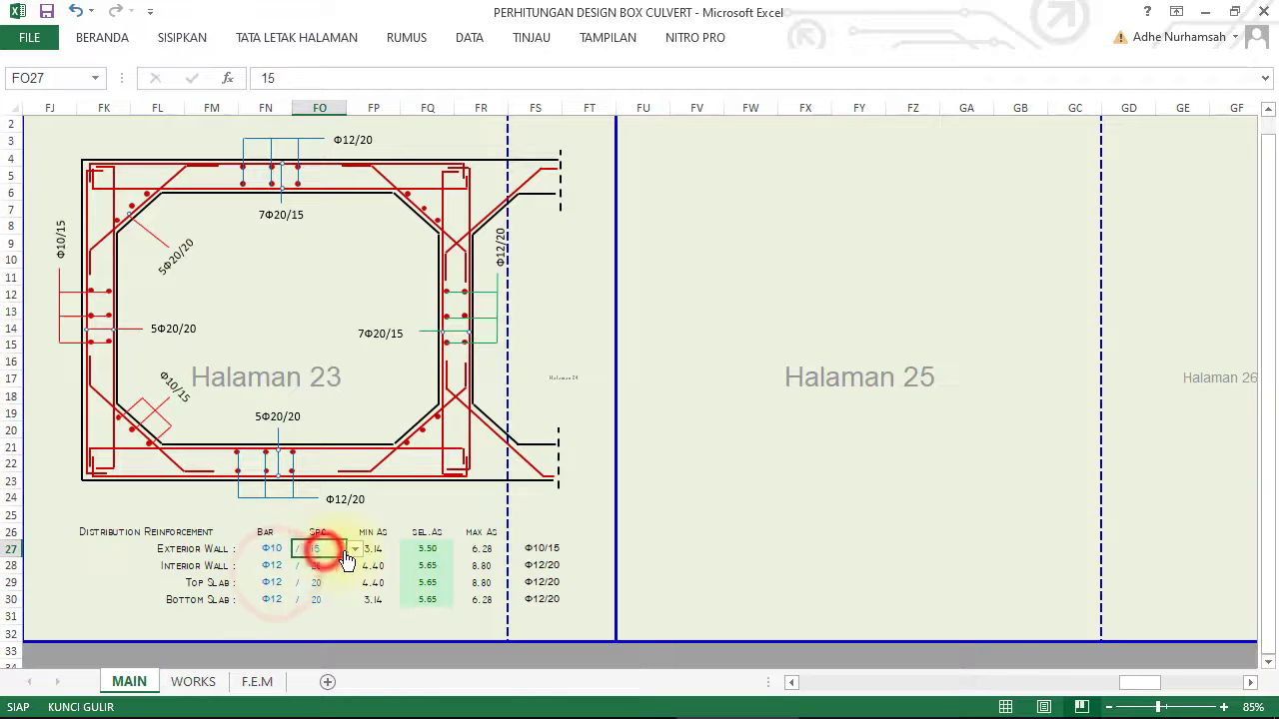
click(353, 550)
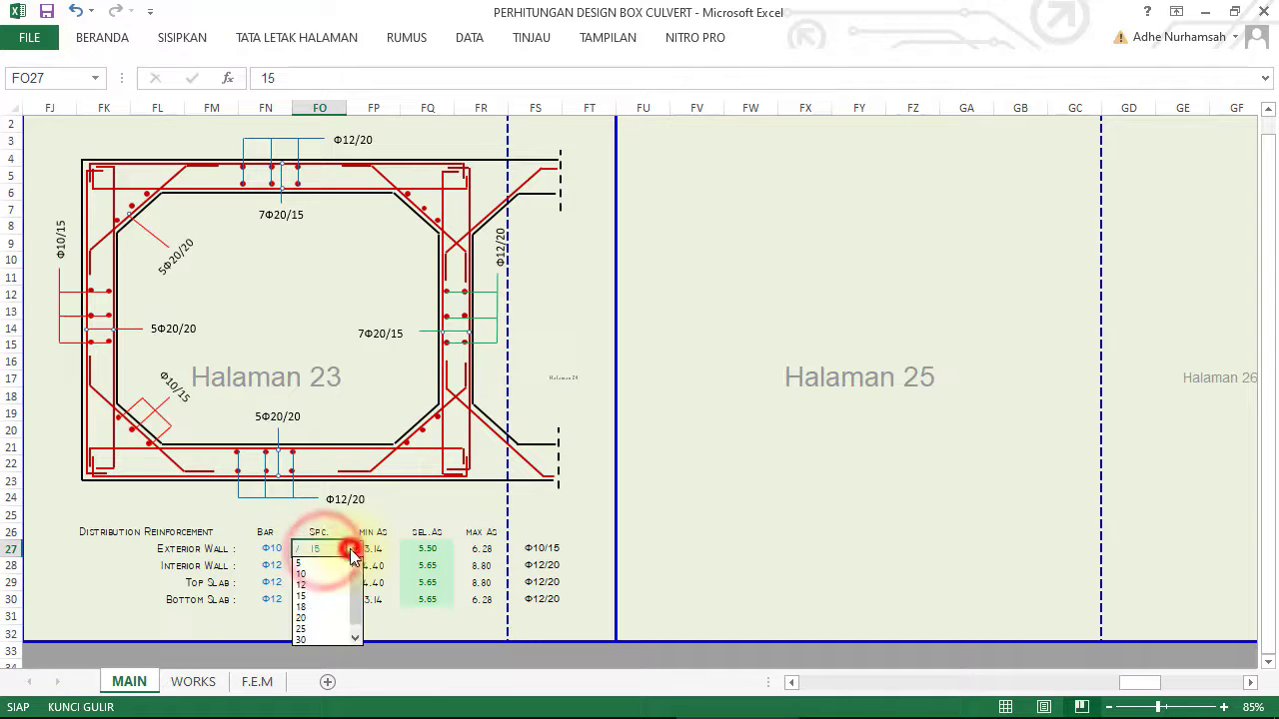
click(323, 617)
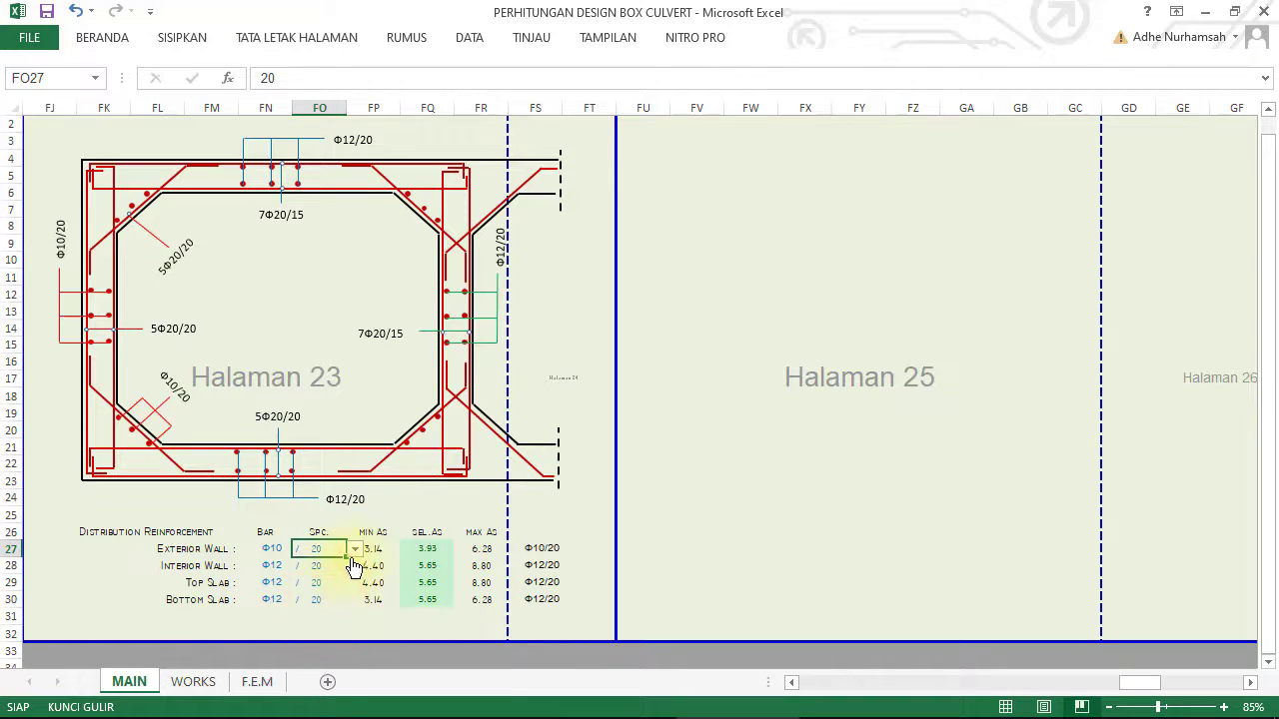
Step: Set the interior wall's distribution reinforcement to 10 mm bars
click(270, 565)
click(300, 565)
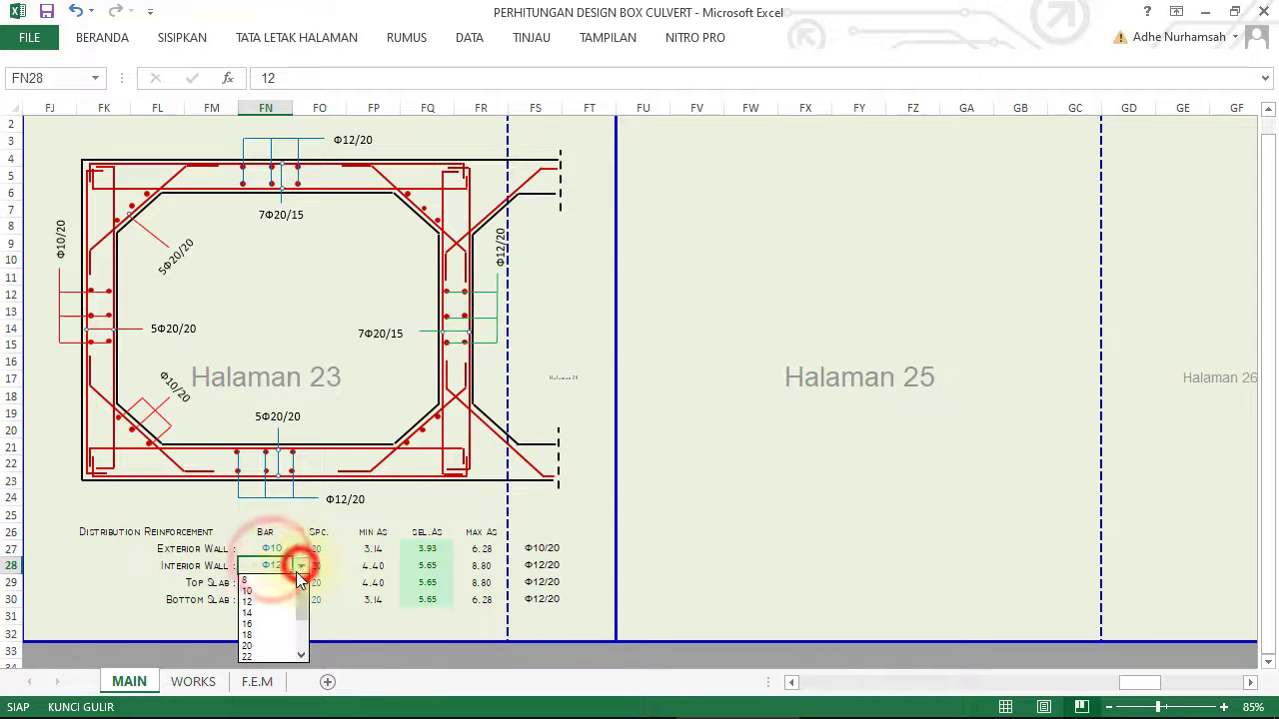
click(280, 587)
click(280, 584)
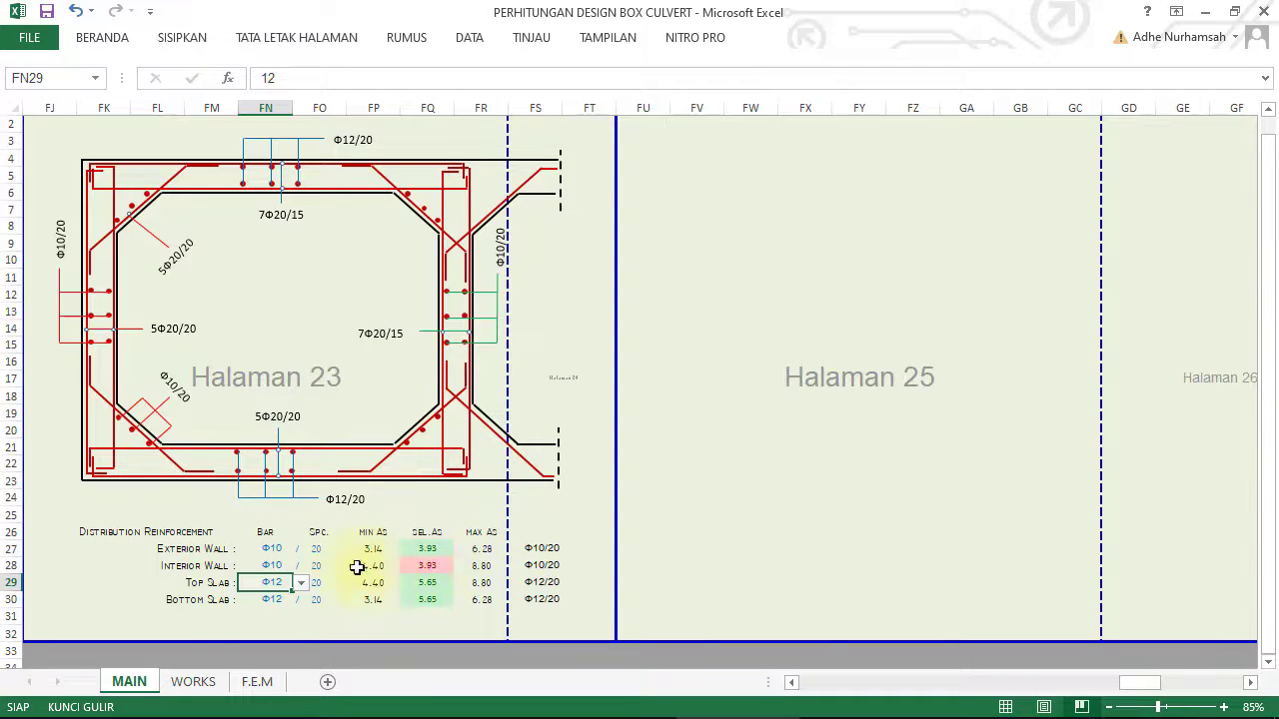
Step: Set the distribution bar spacing to 15 cm for both the exterior and interior walls
click(278, 564)
click(299, 565)
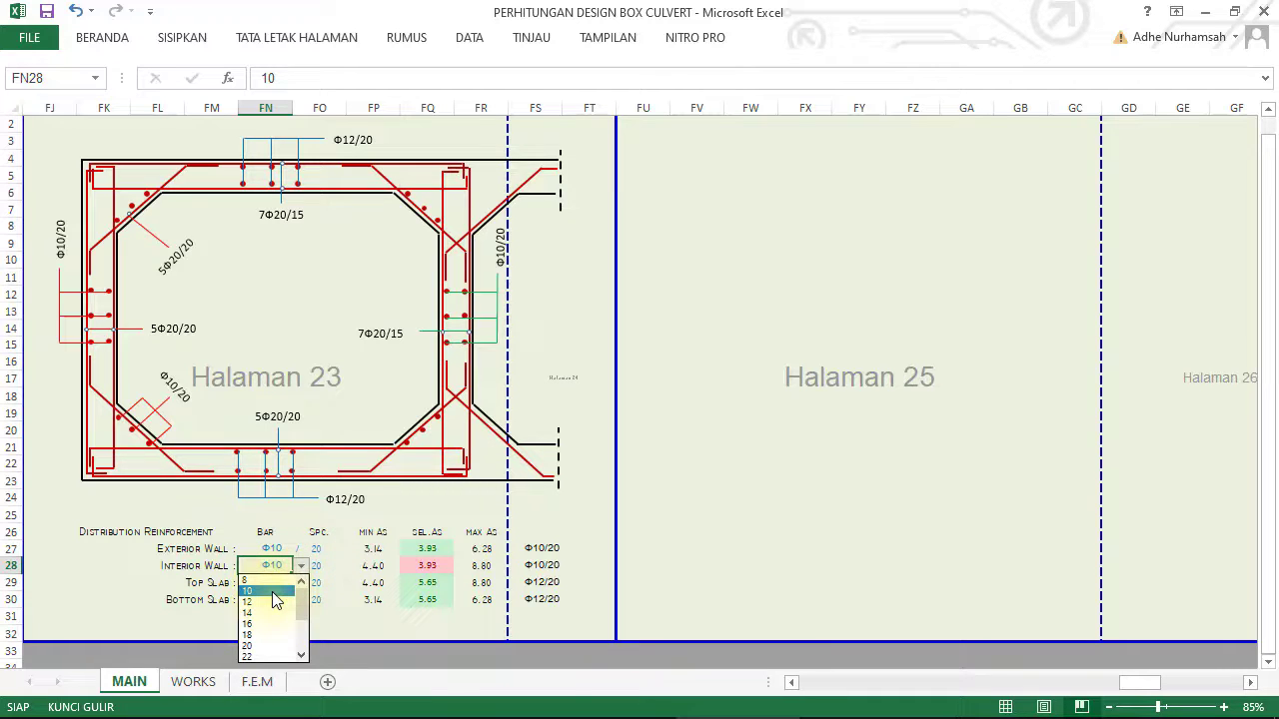
click(314, 546)
click(319, 548)
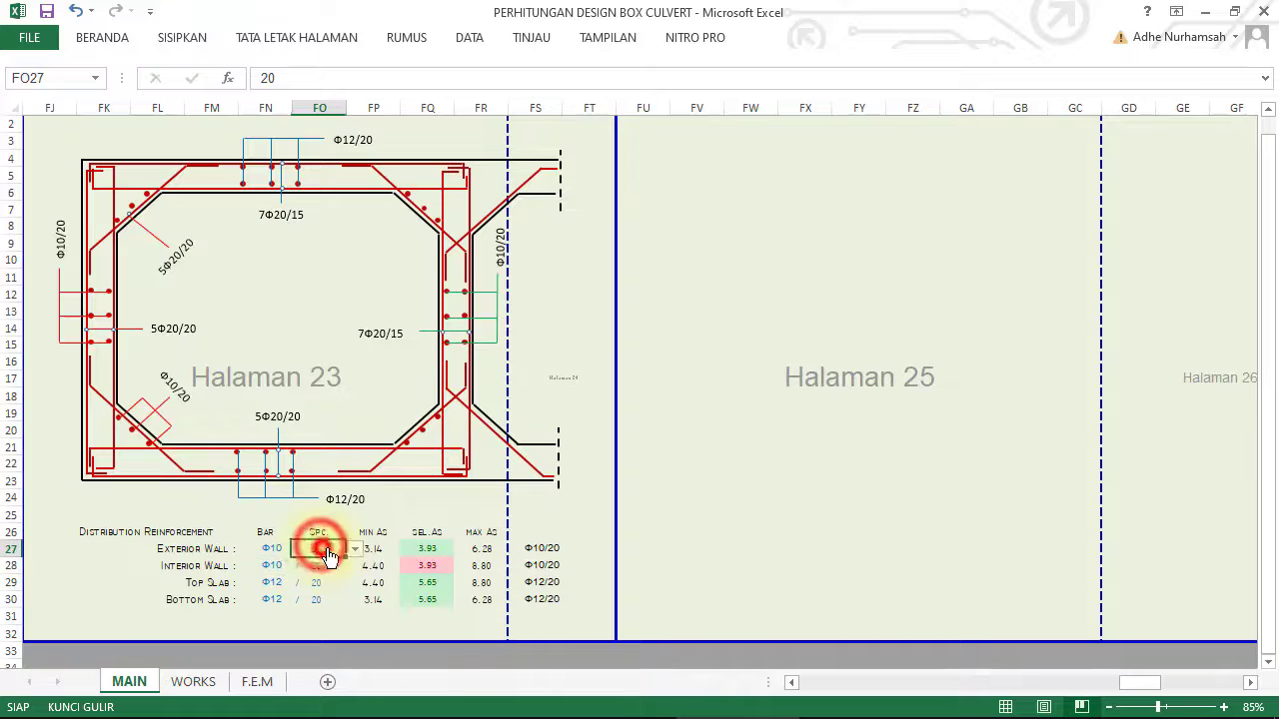
click(353, 548)
click(315, 586)
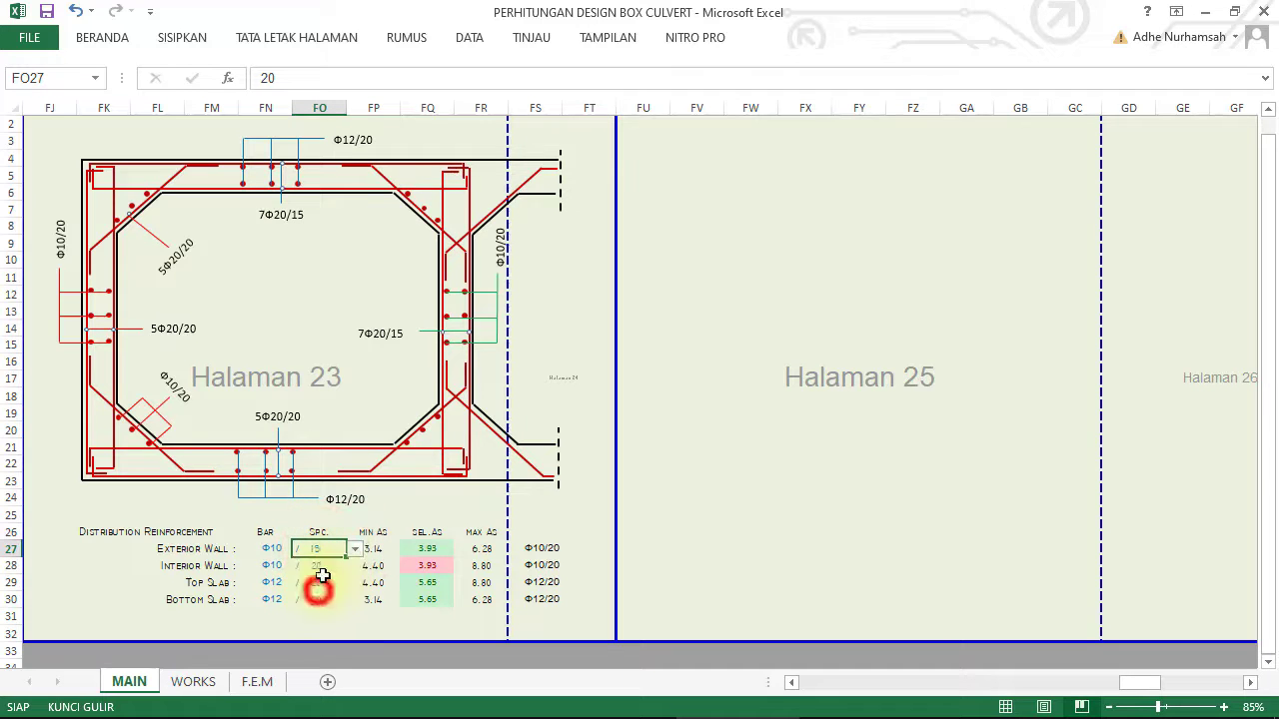
click(333, 574)
click(354, 565)
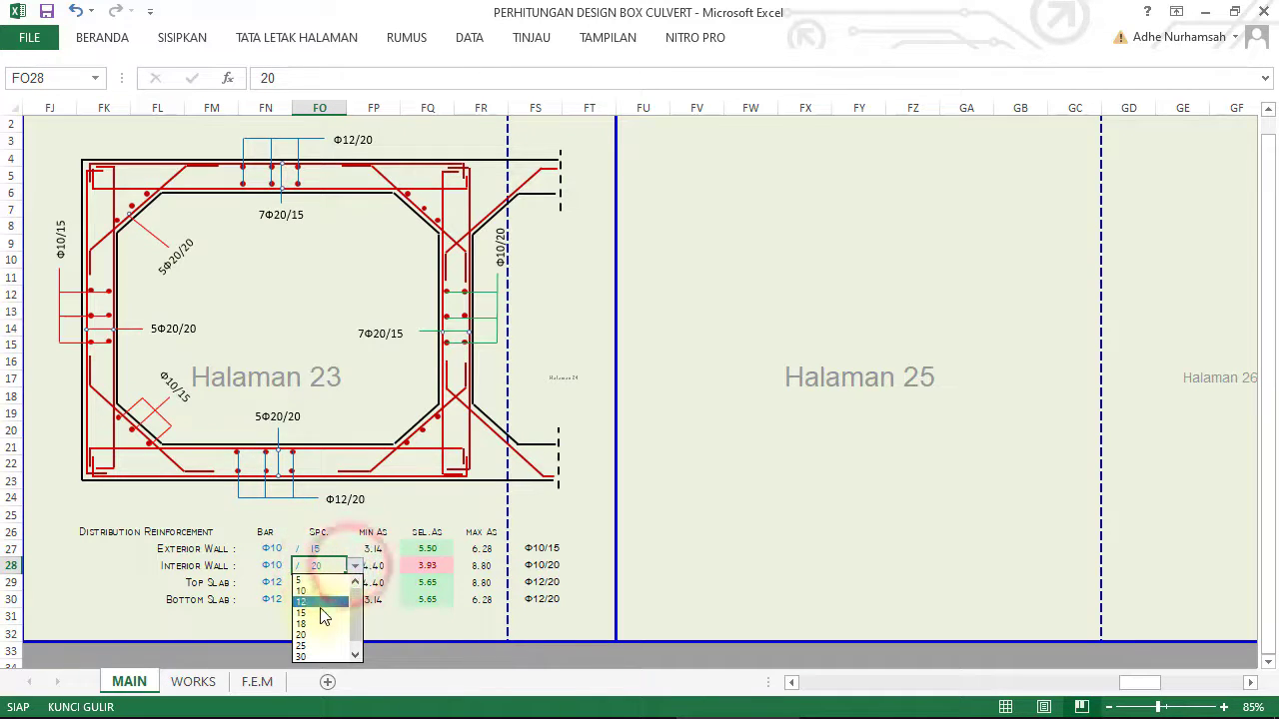
click(321, 603)
Step: Set the distribution bar spacing to 15 cm for both the top and bottom slabs
click(322, 583)
click(354, 582)
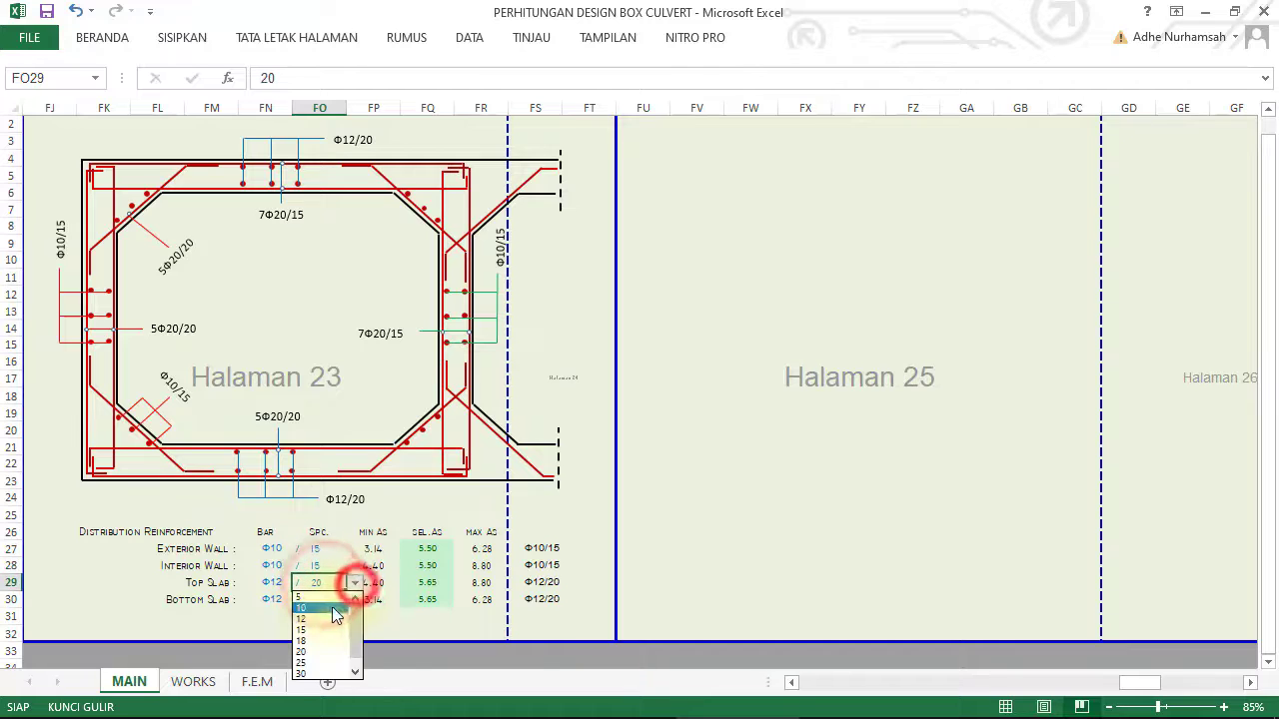
click(318, 631)
click(317, 599)
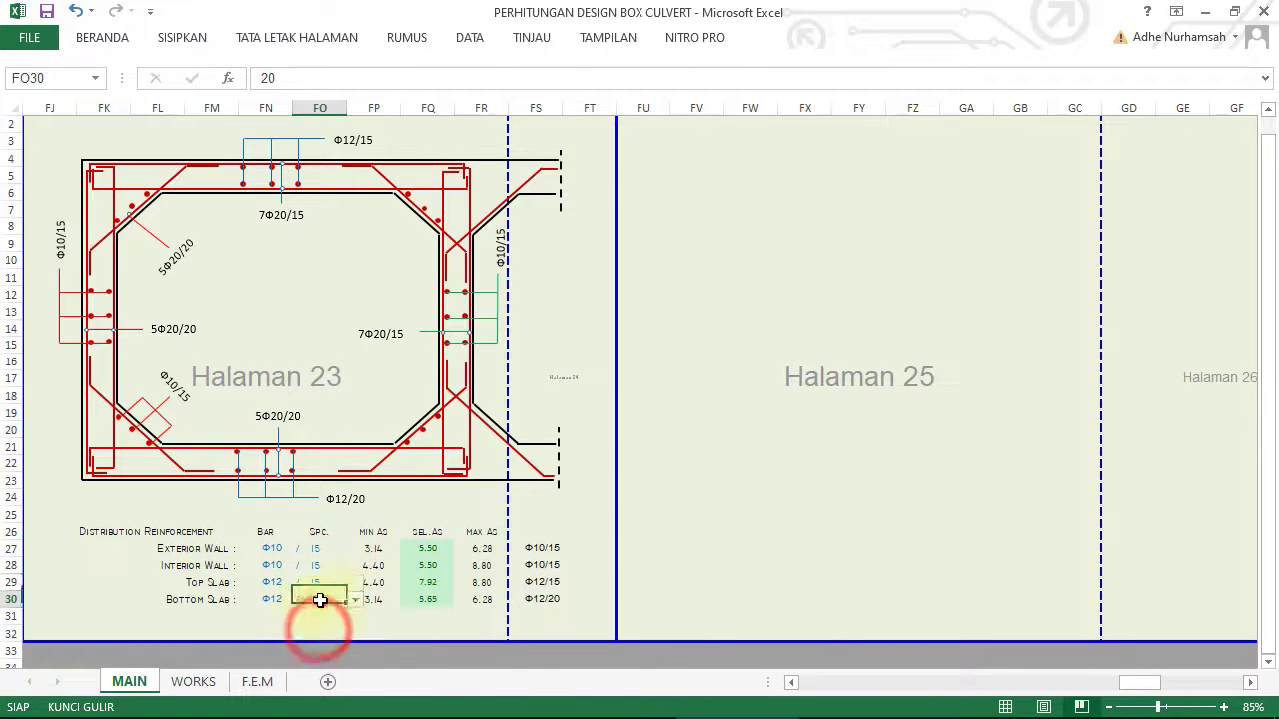
click(357, 601)
click(316, 648)
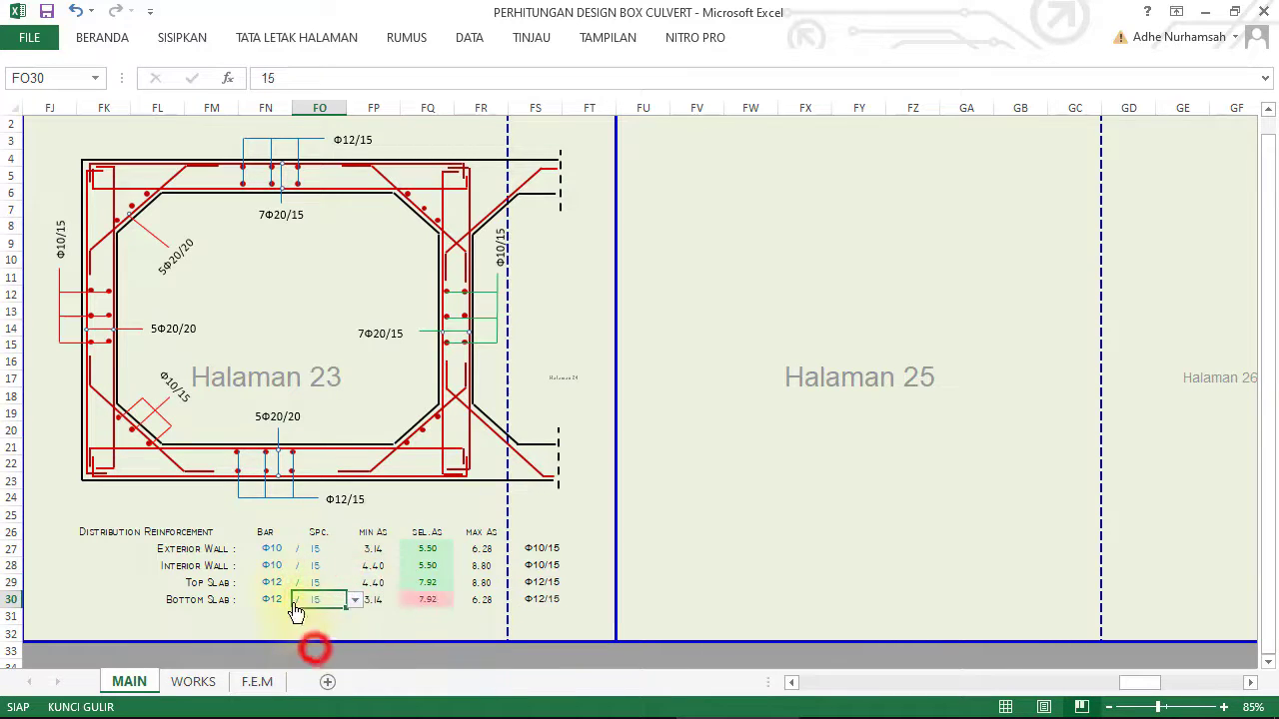
Step: Set the distribution bars of both the top and bottom slabs to 10 mm
click(270, 581)
click(301, 583)
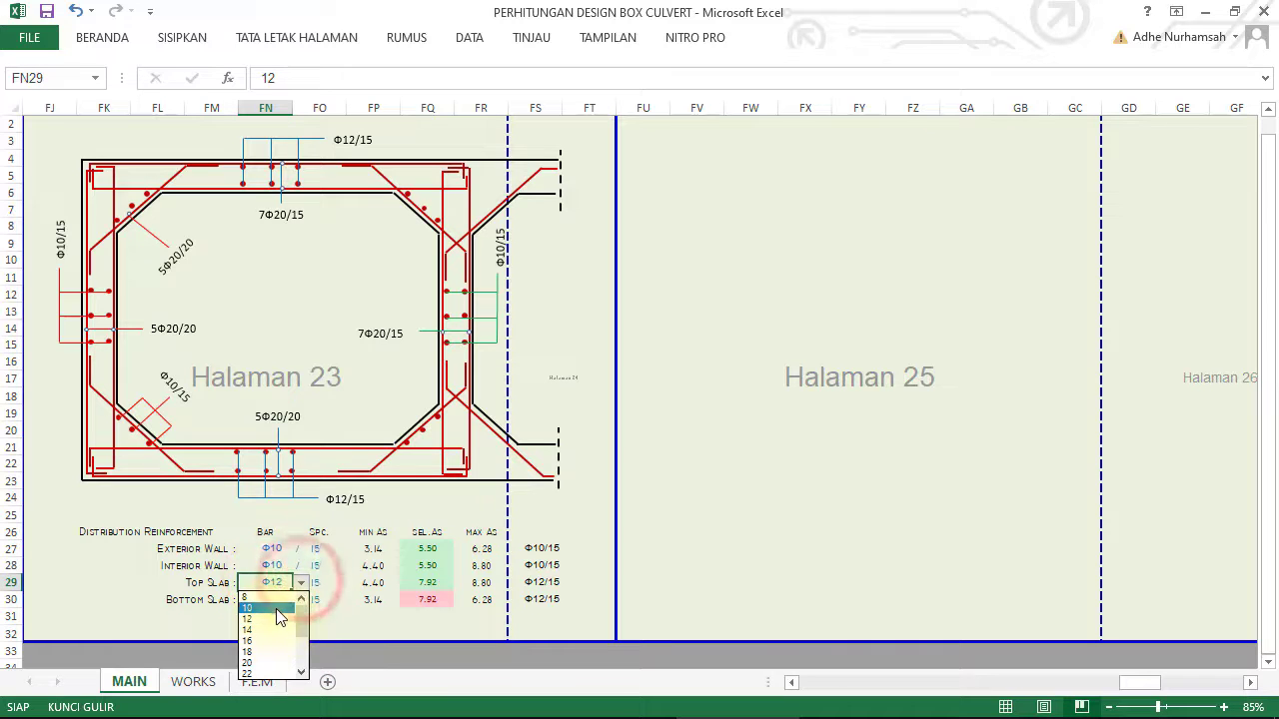
click(277, 608)
click(277, 599)
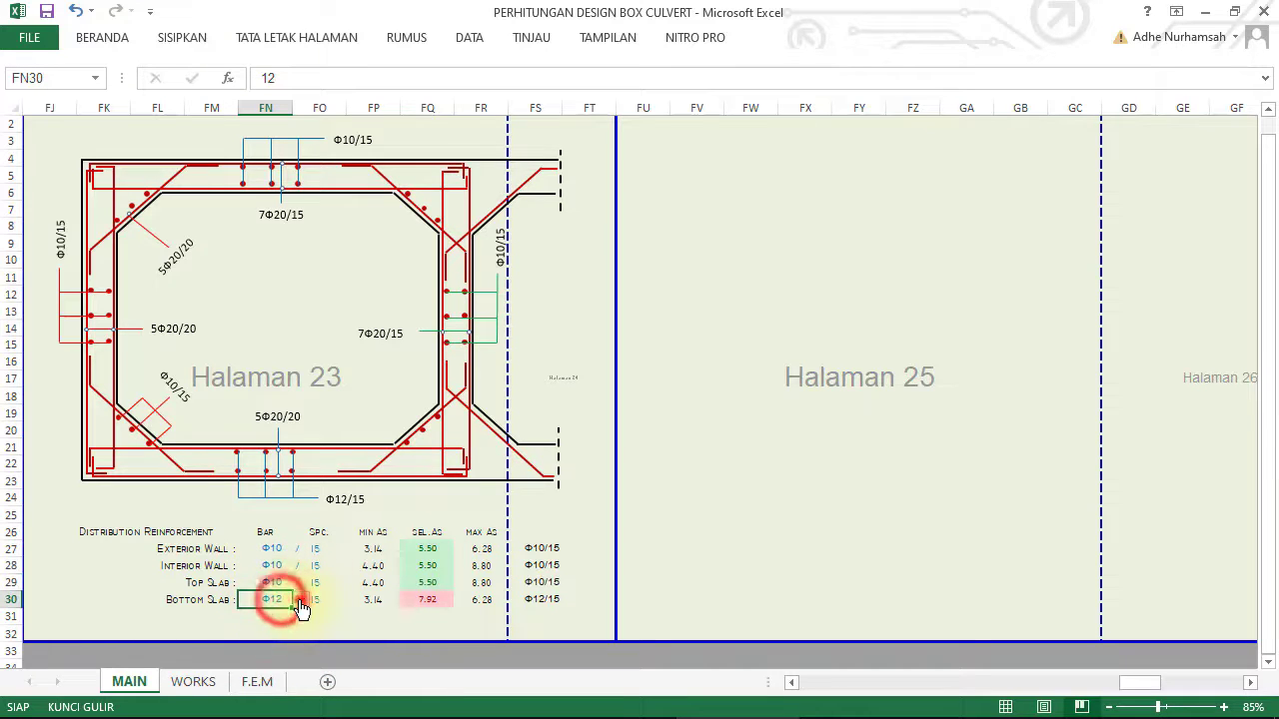
click(301, 600)
click(280, 624)
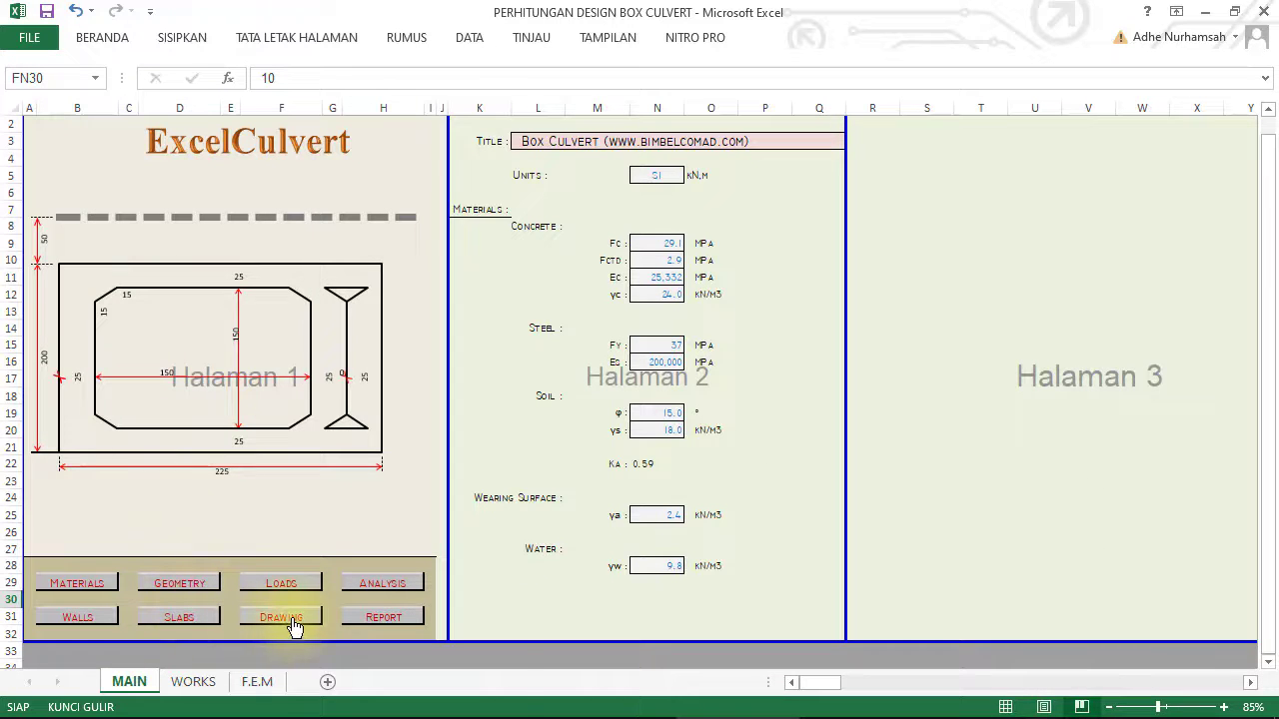
Step: Review the workbook's report, geometry, loads and analysis sections and reopen the reinforcement drawing
click(384, 615)
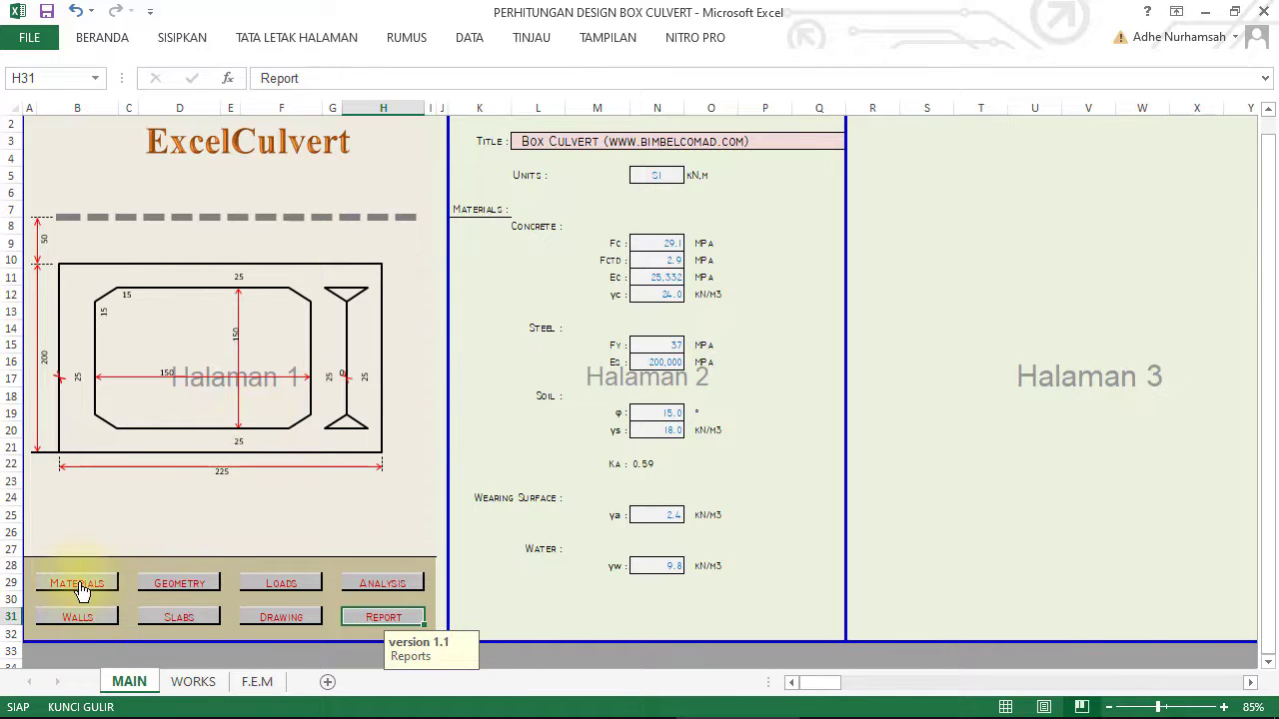
click(194, 591)
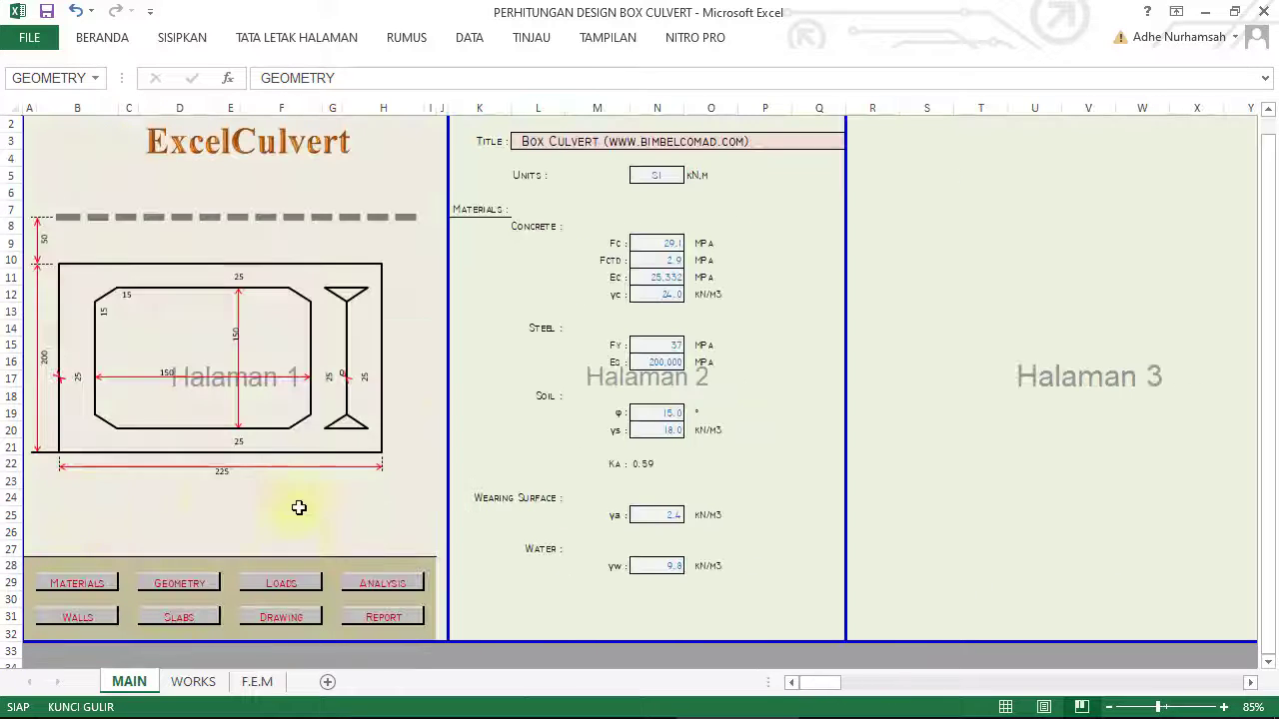
click(282, 589)
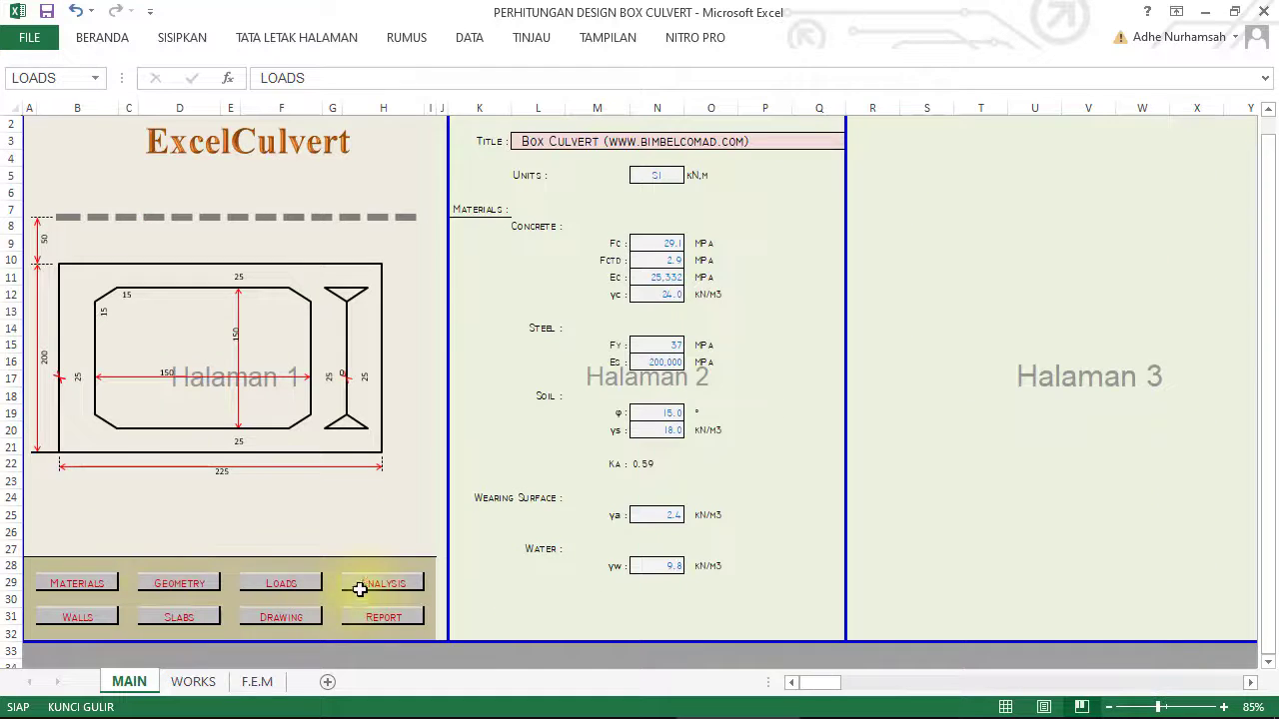
click(355, 584)
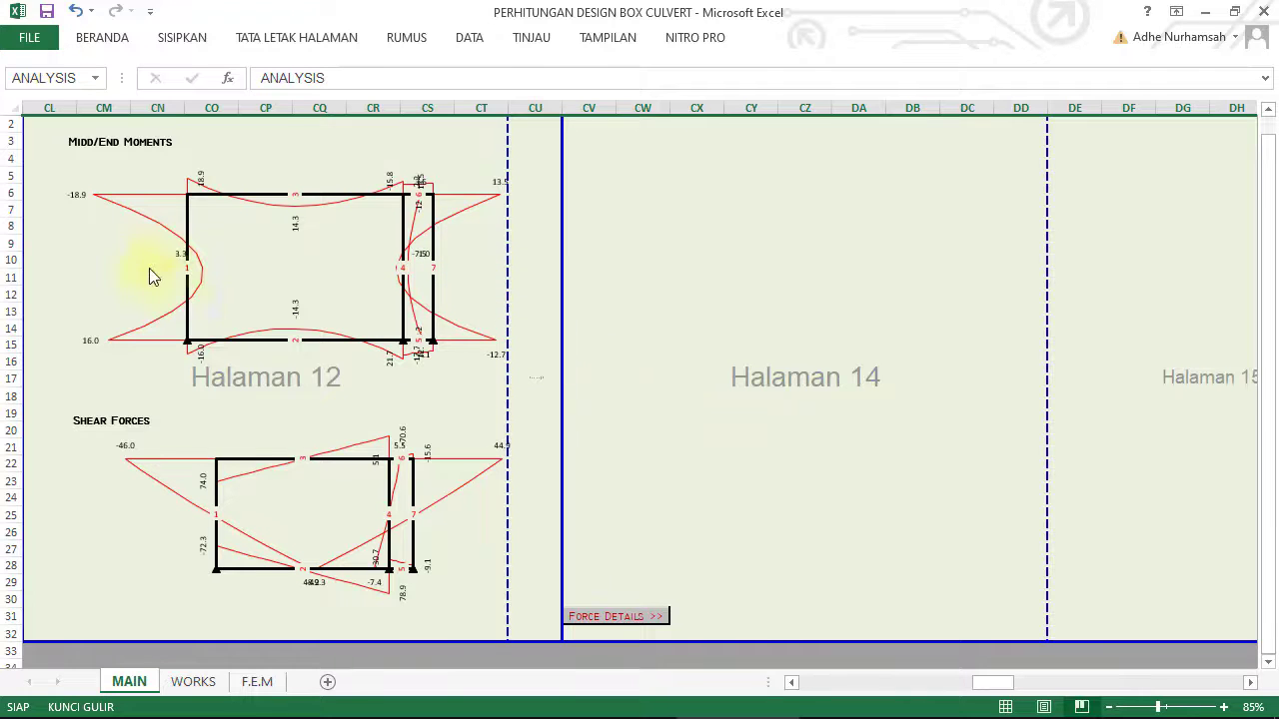
click(272, 496)
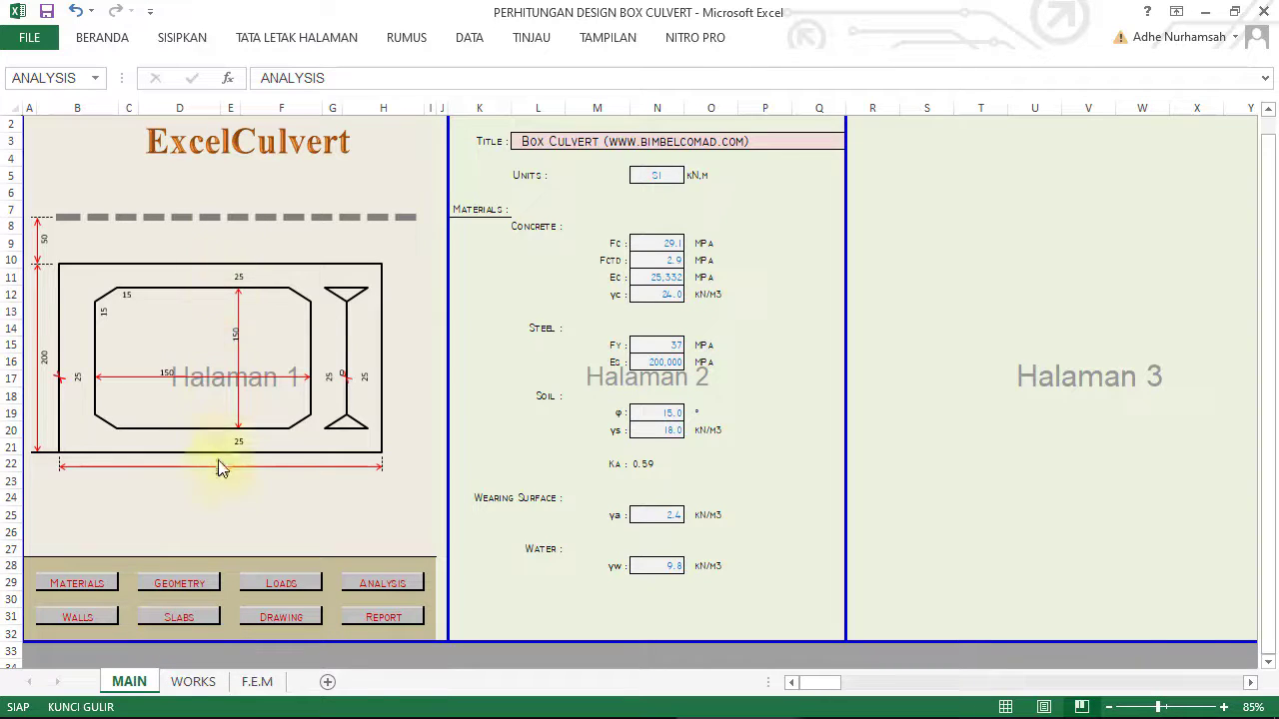
click(295, 617)
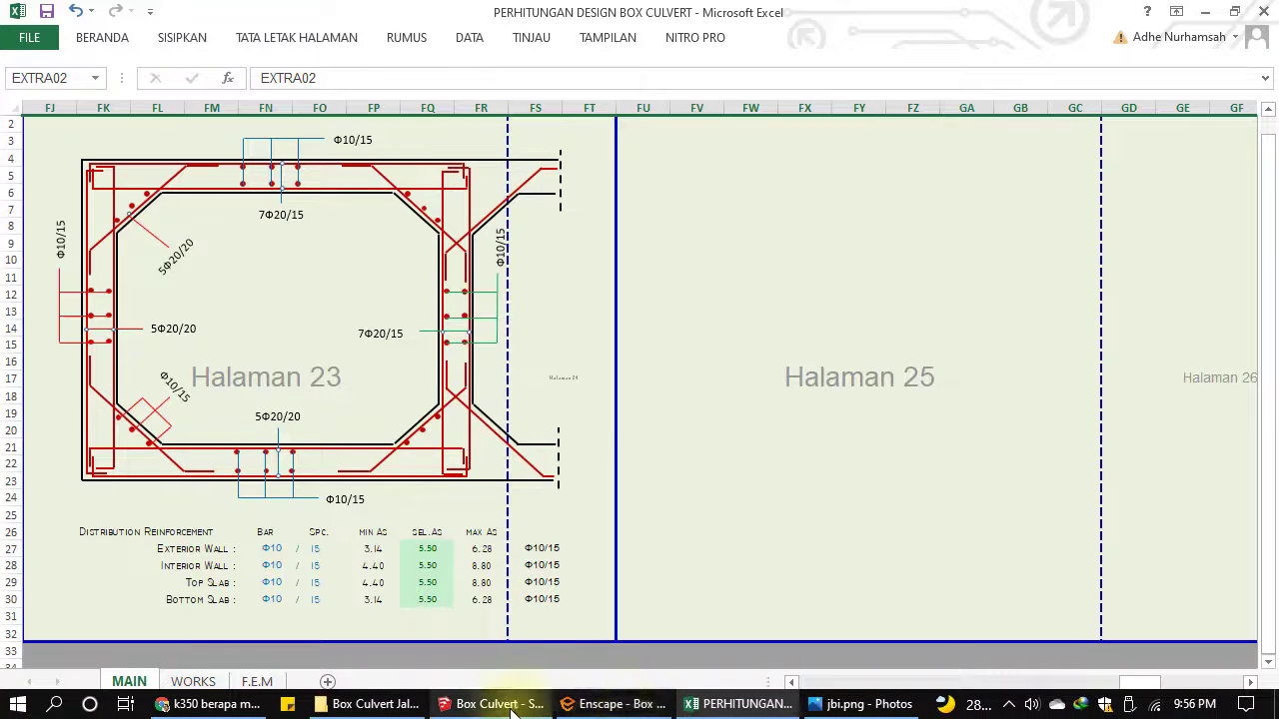
Step: Switch to Enscape, inspect the box culvert beneath the road up close, and return to the Excel workbook
click(644, 711)
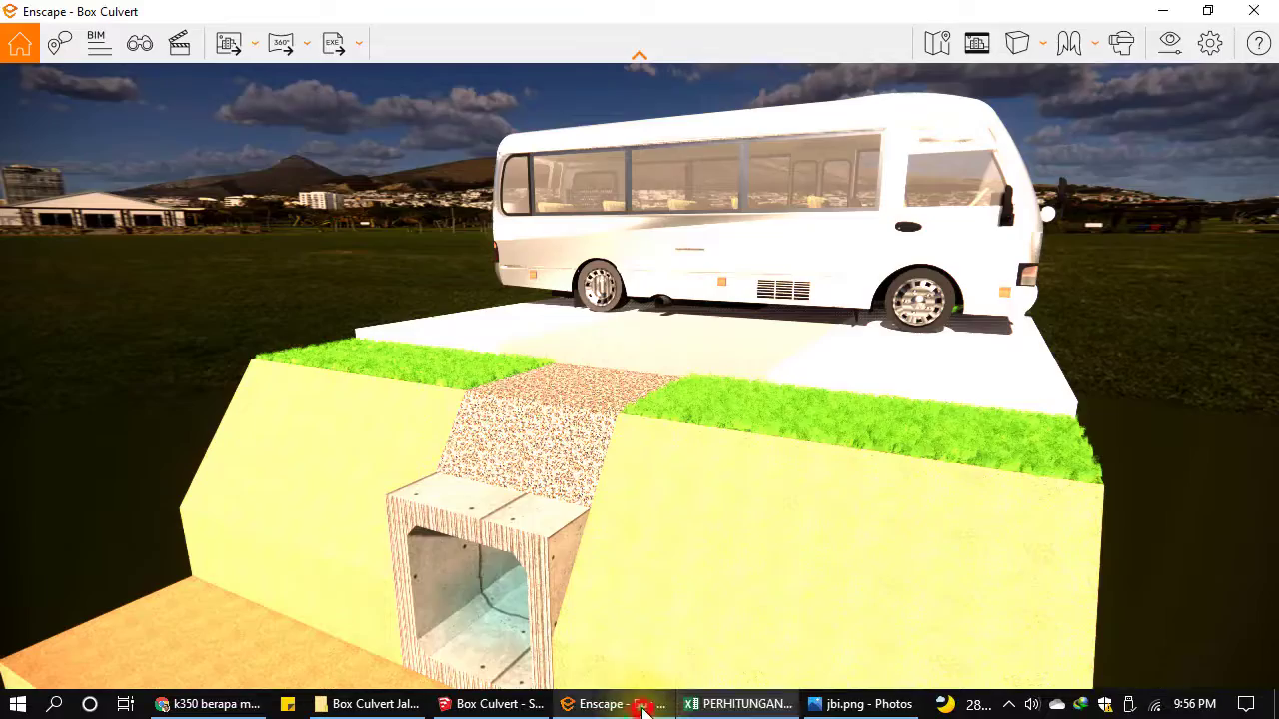
click(659, 447)
drag(659, 448, 639, 346)
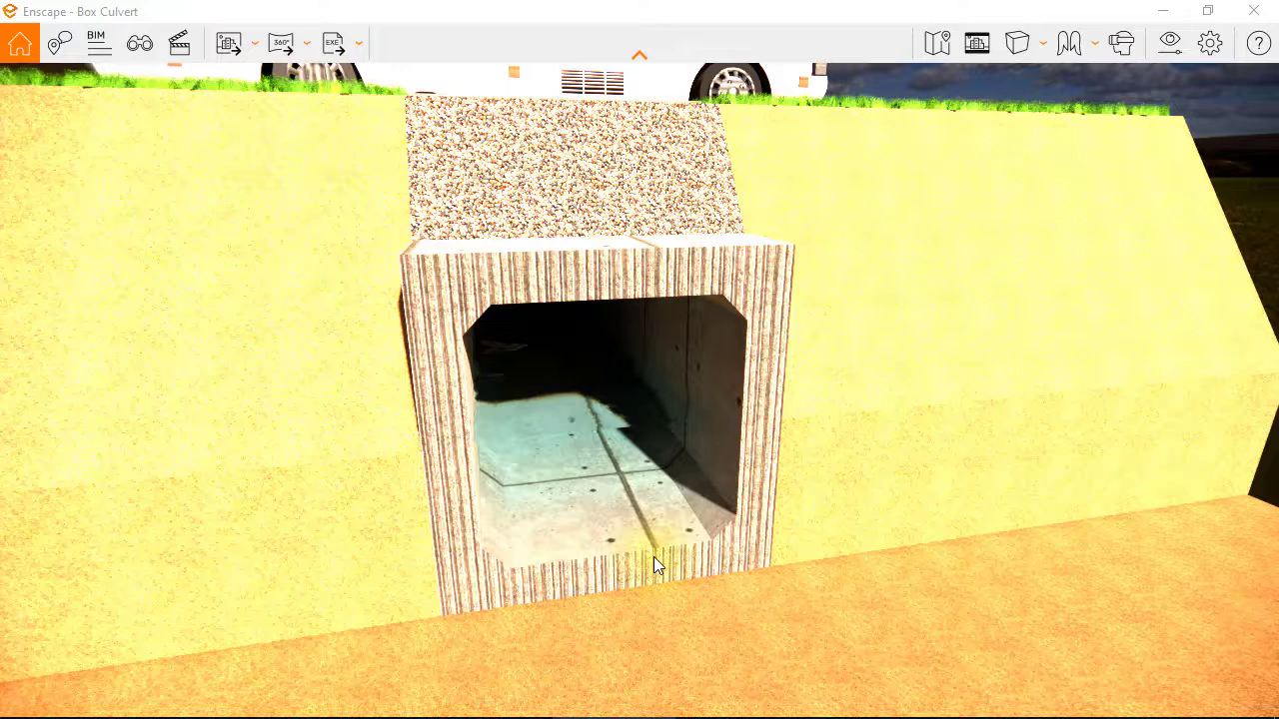
click(675, 462)
click(571, 346)
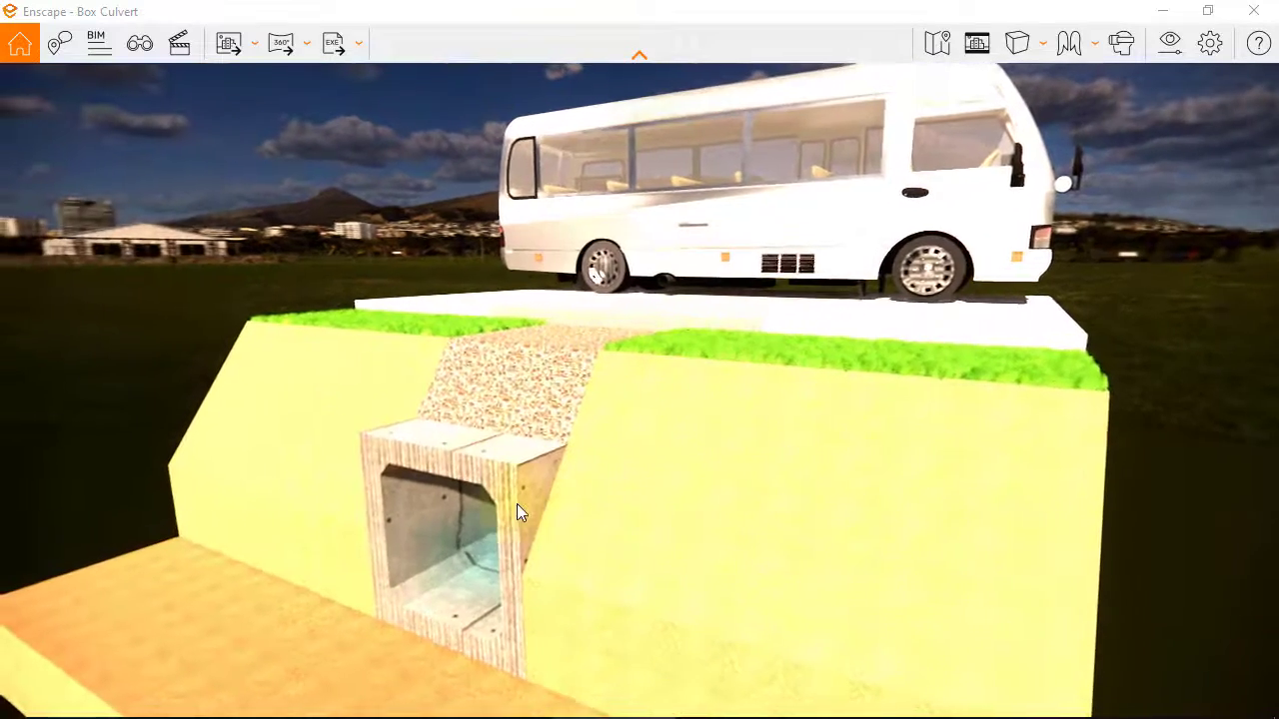
mouse_move(558, 716)
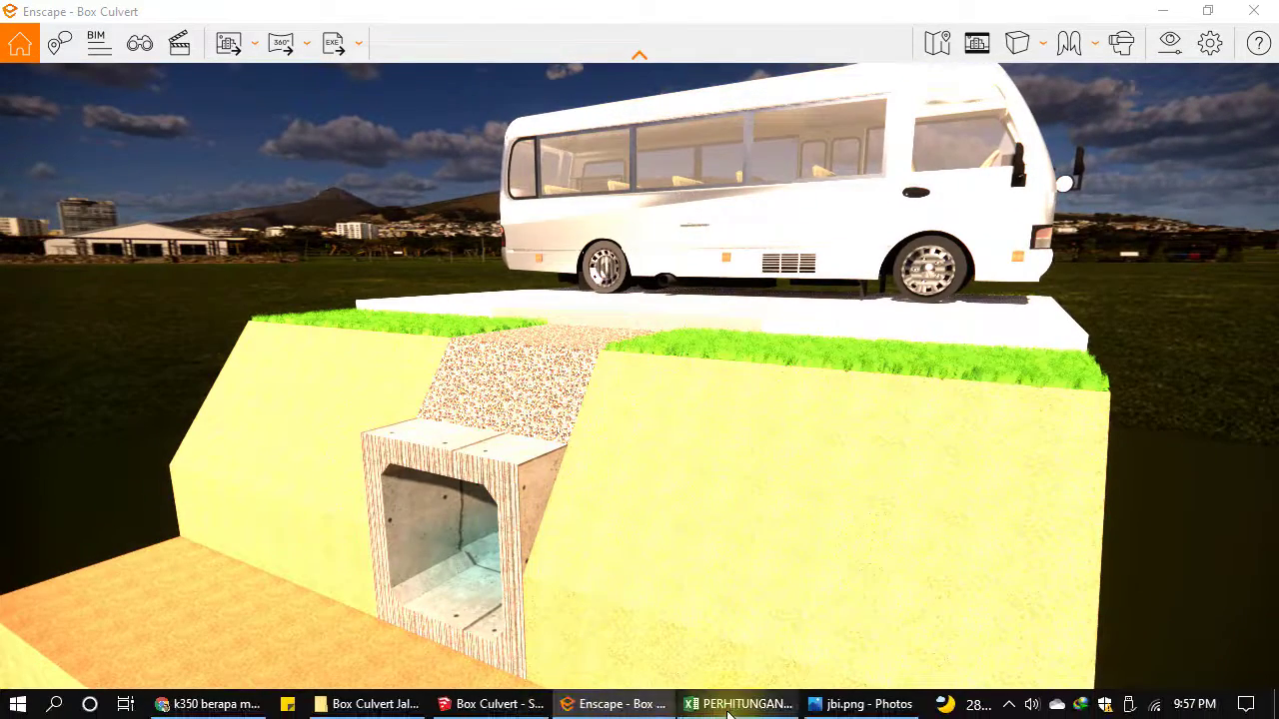
click(728, 701)
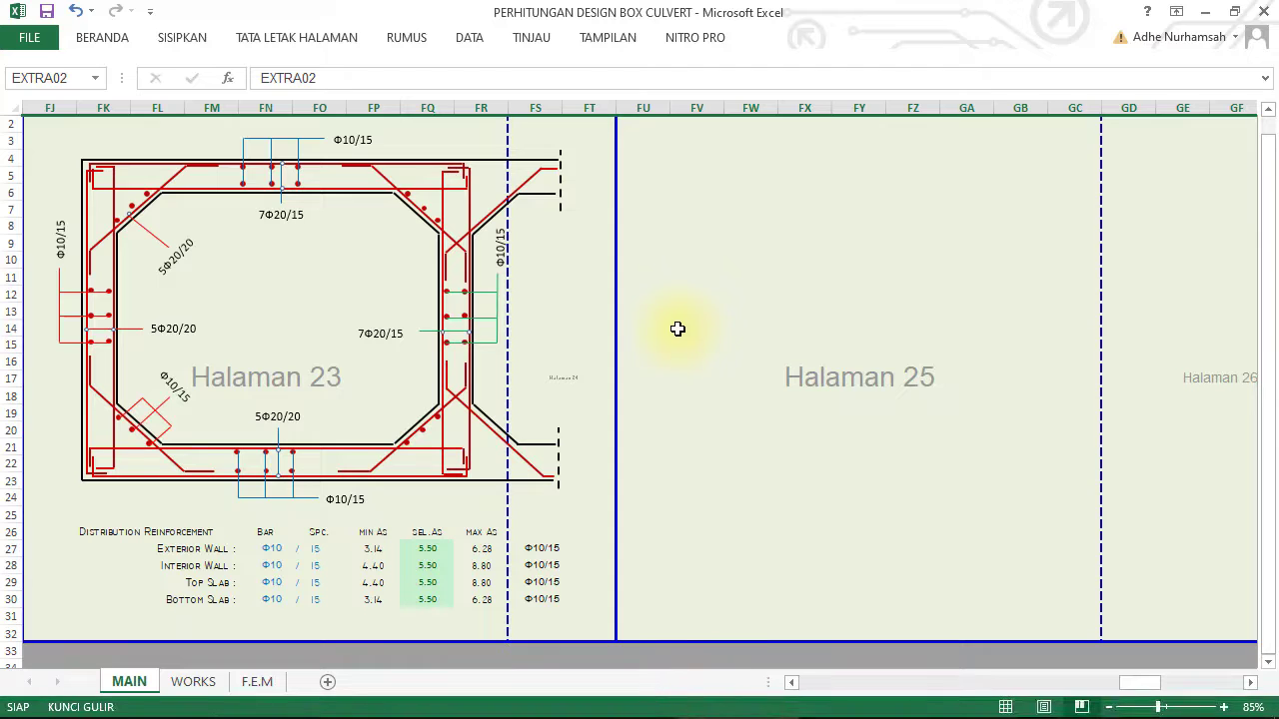